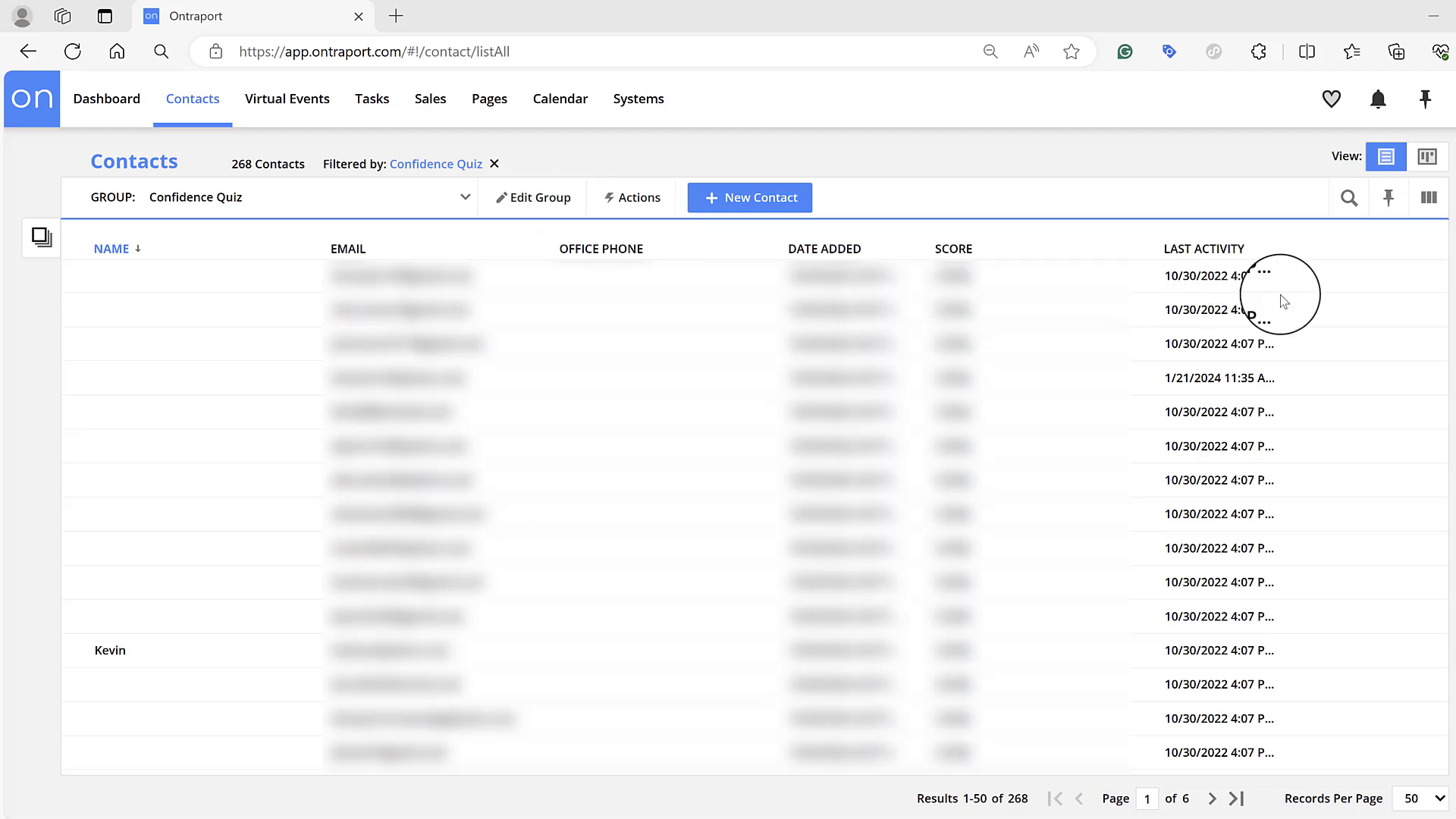
# Step: Open the Get To Know Me LM Funnel Checklist NMM automation from the contact automations
pyautogui.click(189, 103)
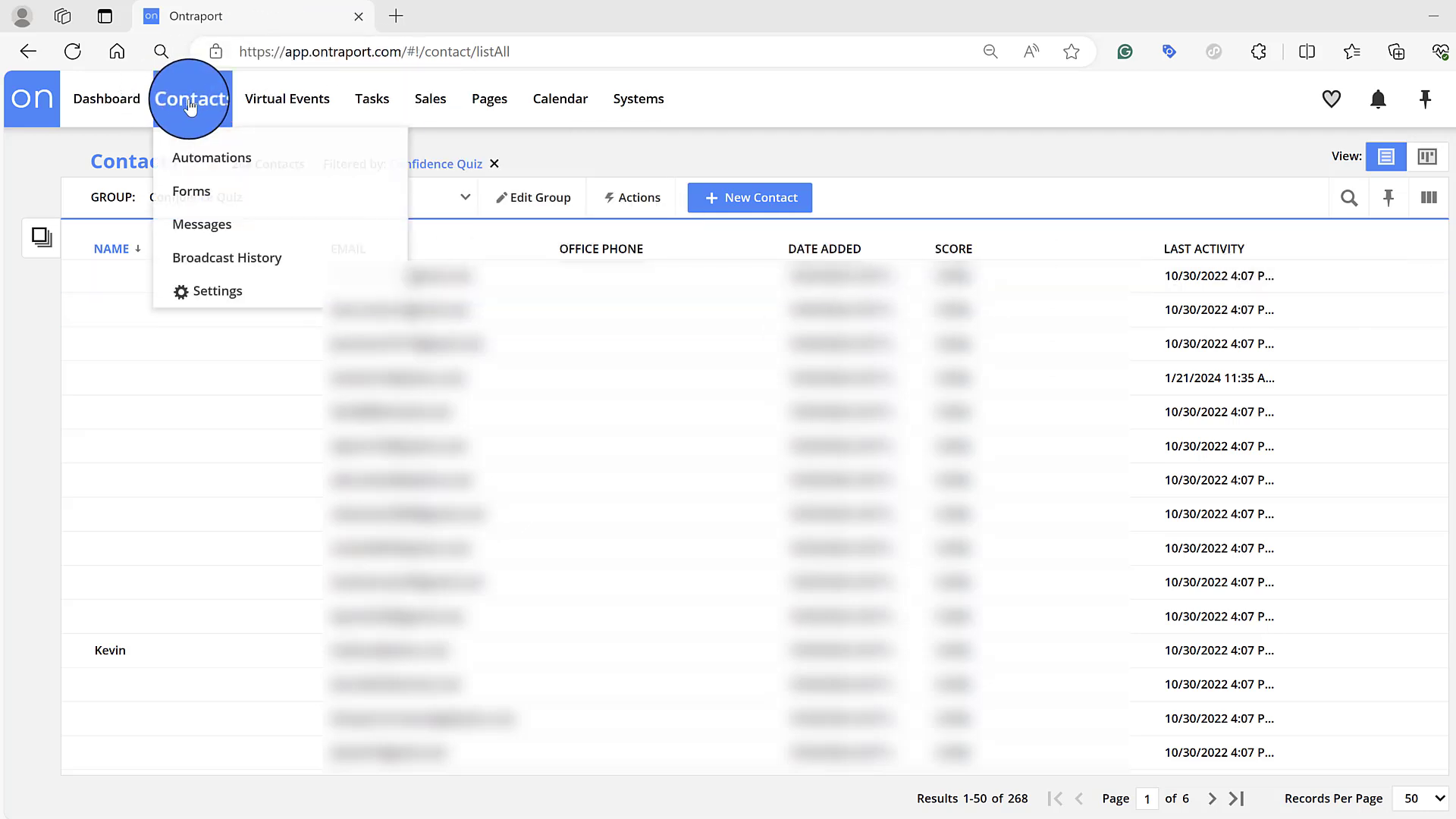
pyautogui.click(198, 165)
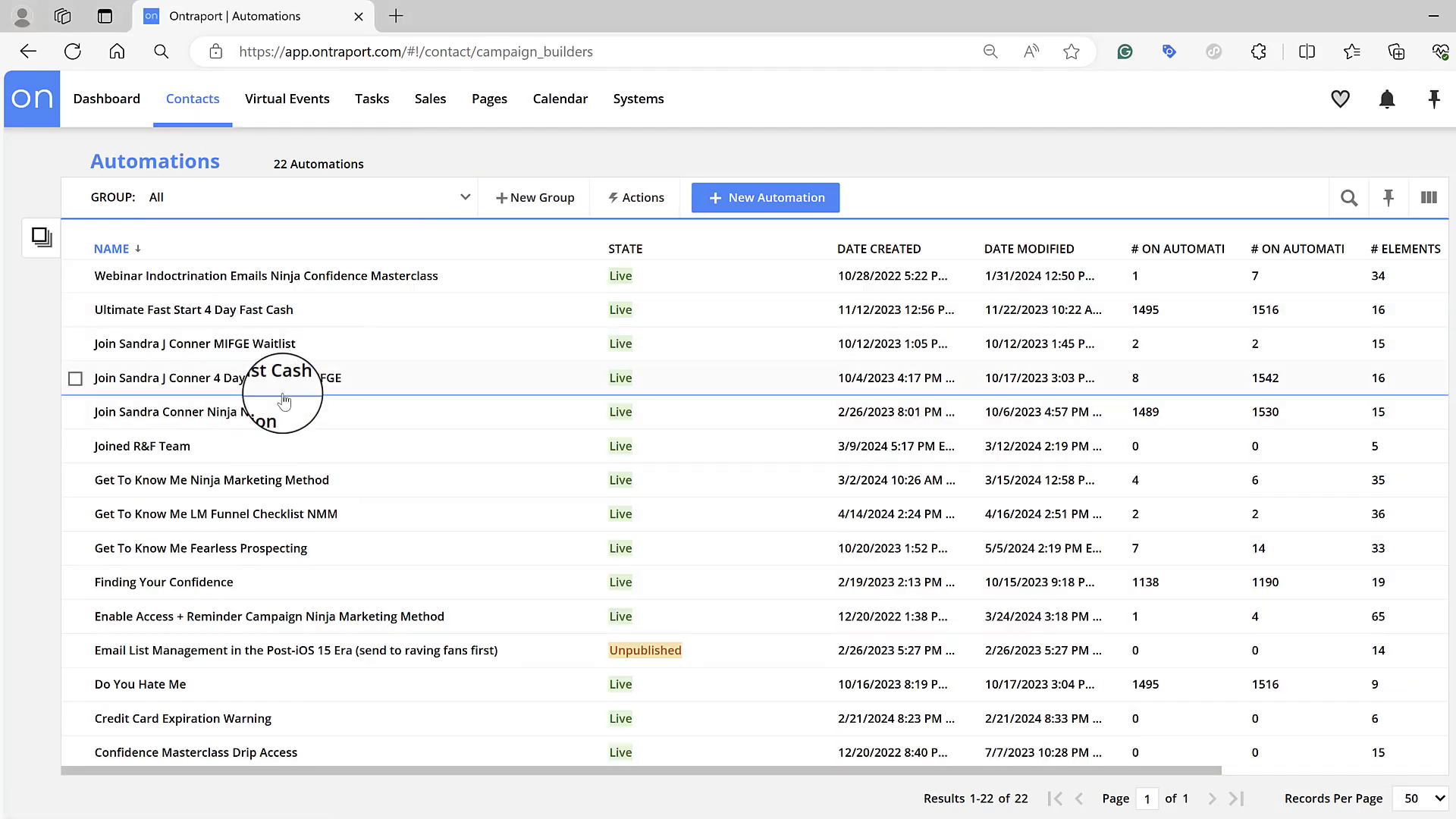
pyautogui.click(227, 523)
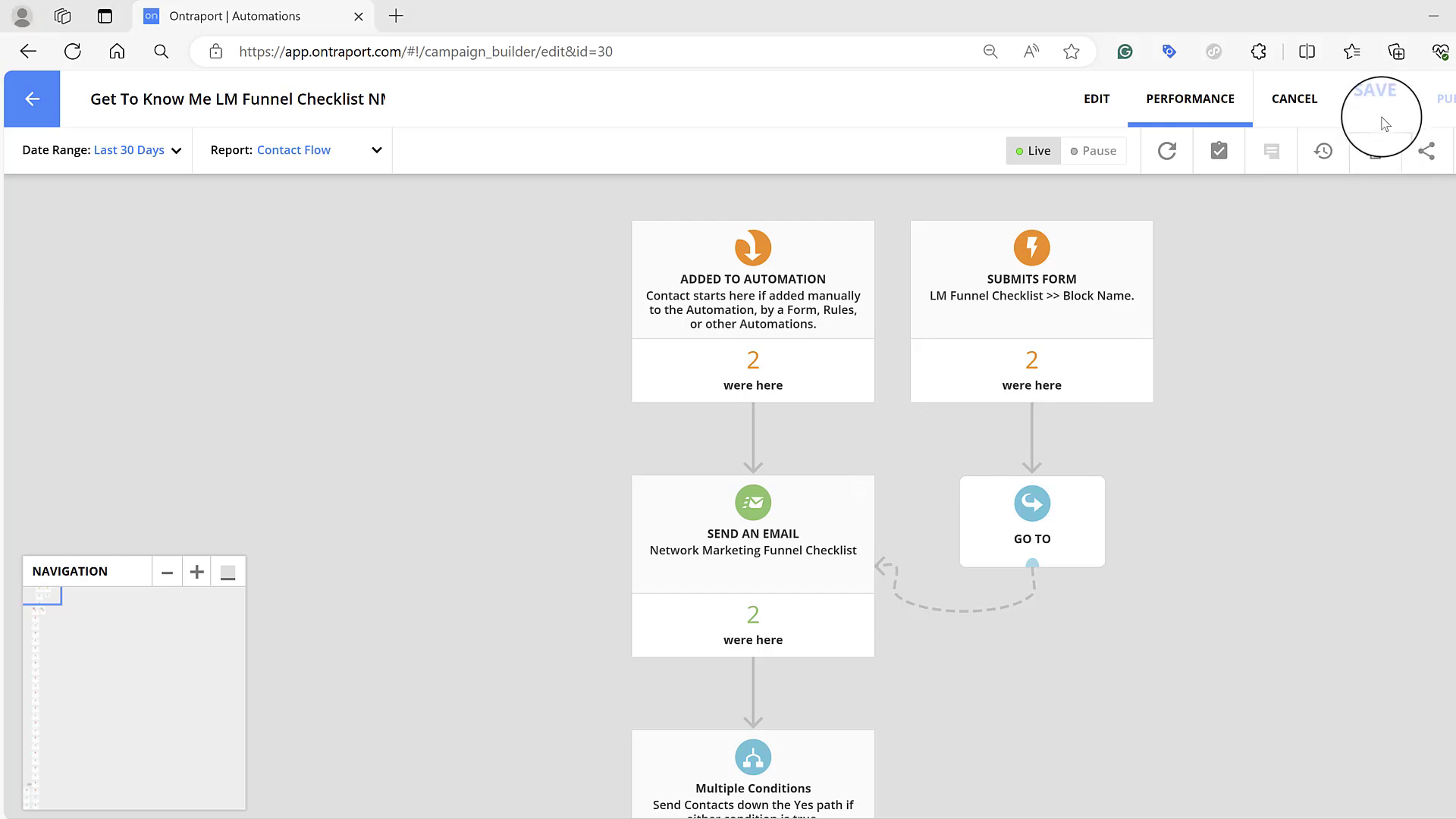
# Step: Examine the performance map's sequence of emails, conditions and waits, and return to the automations list
pyautogui.scroll(-10, 1117, 528)
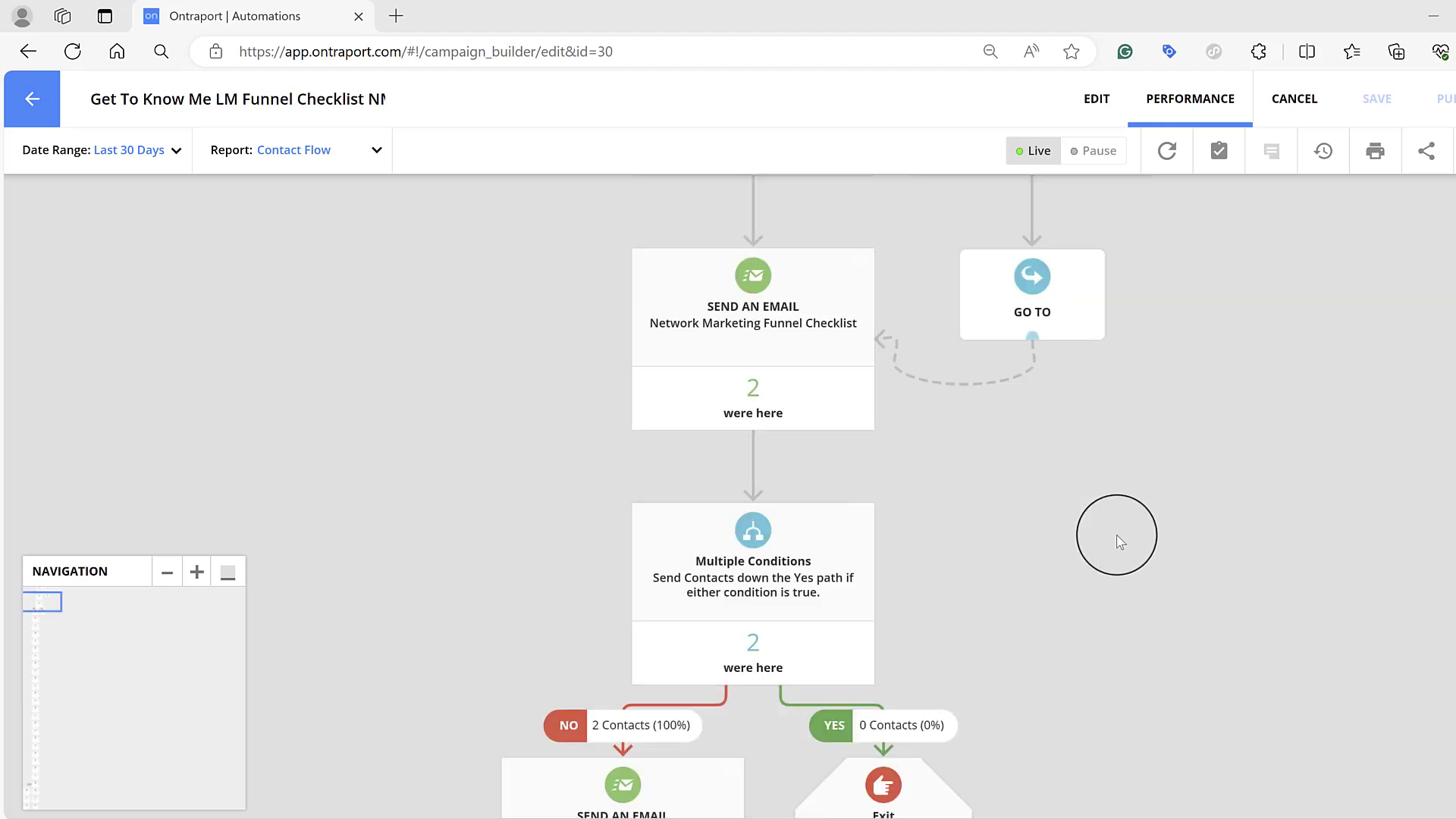
pyautogui.hscroll(3, 1121, 542)
pyautogui.scroll(-20, 1120, 542)
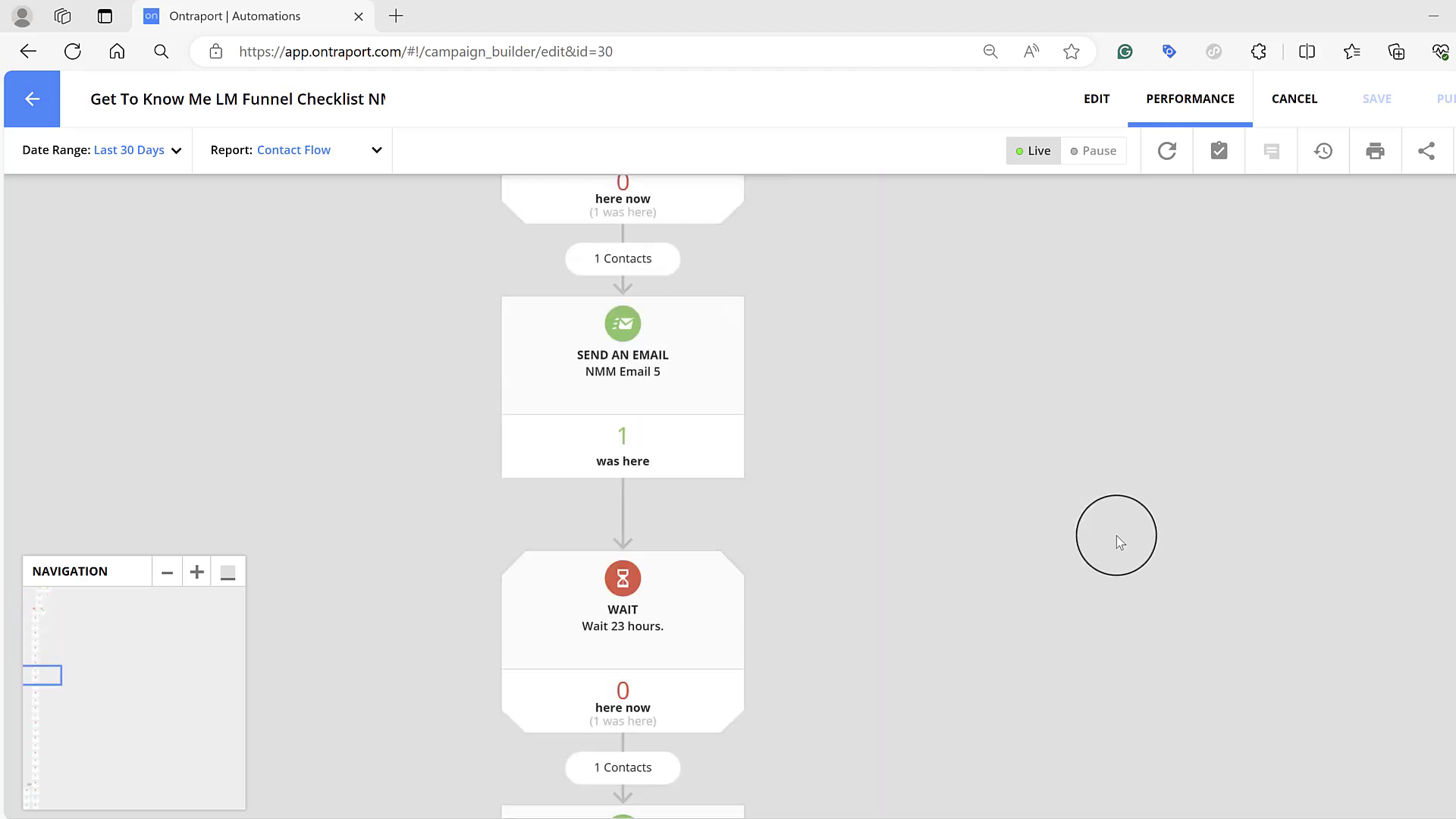
pyautogui.scroll(-20, 1120, 542)
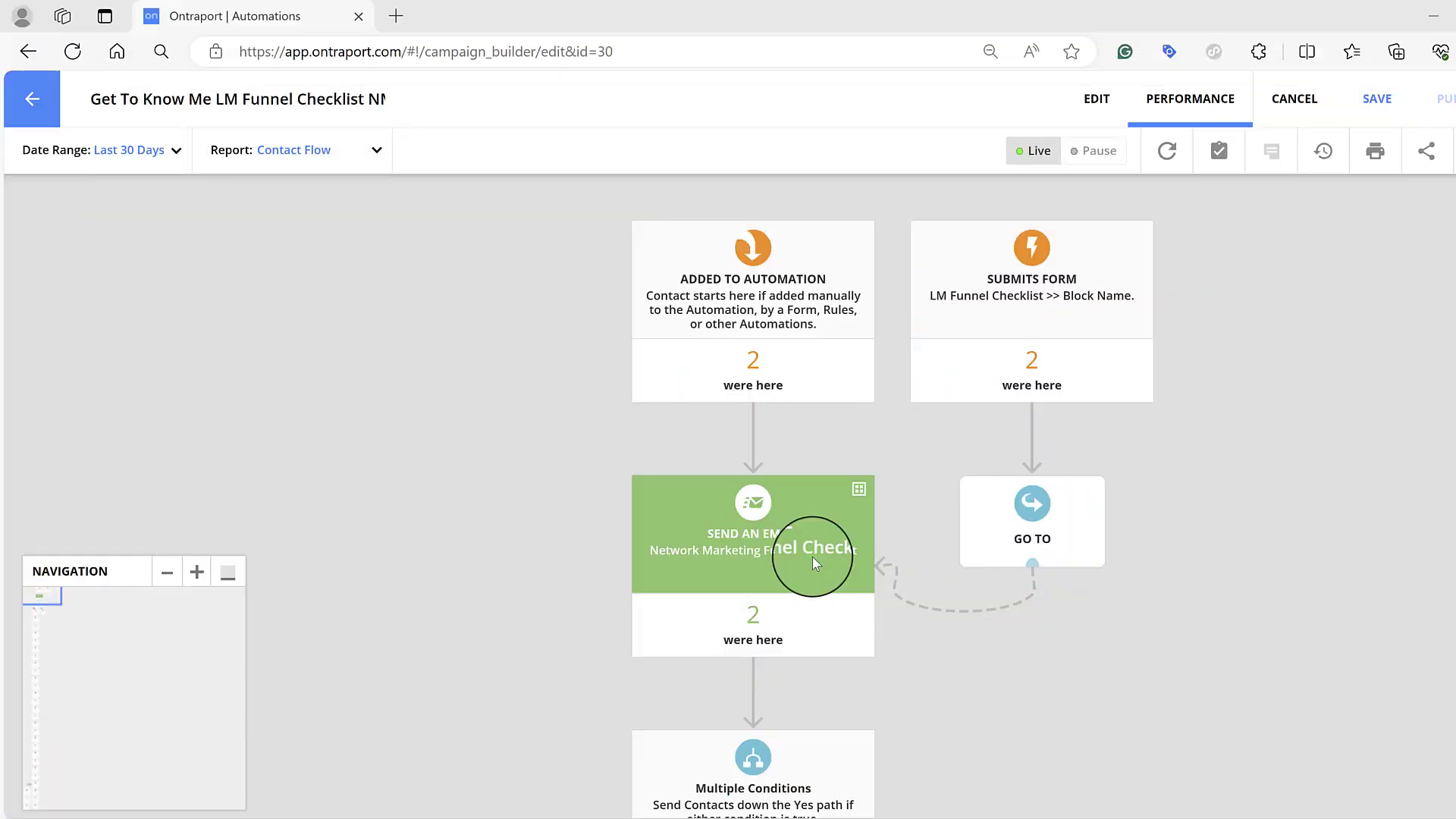
pyautogui.scroll(-3, 812, 553)
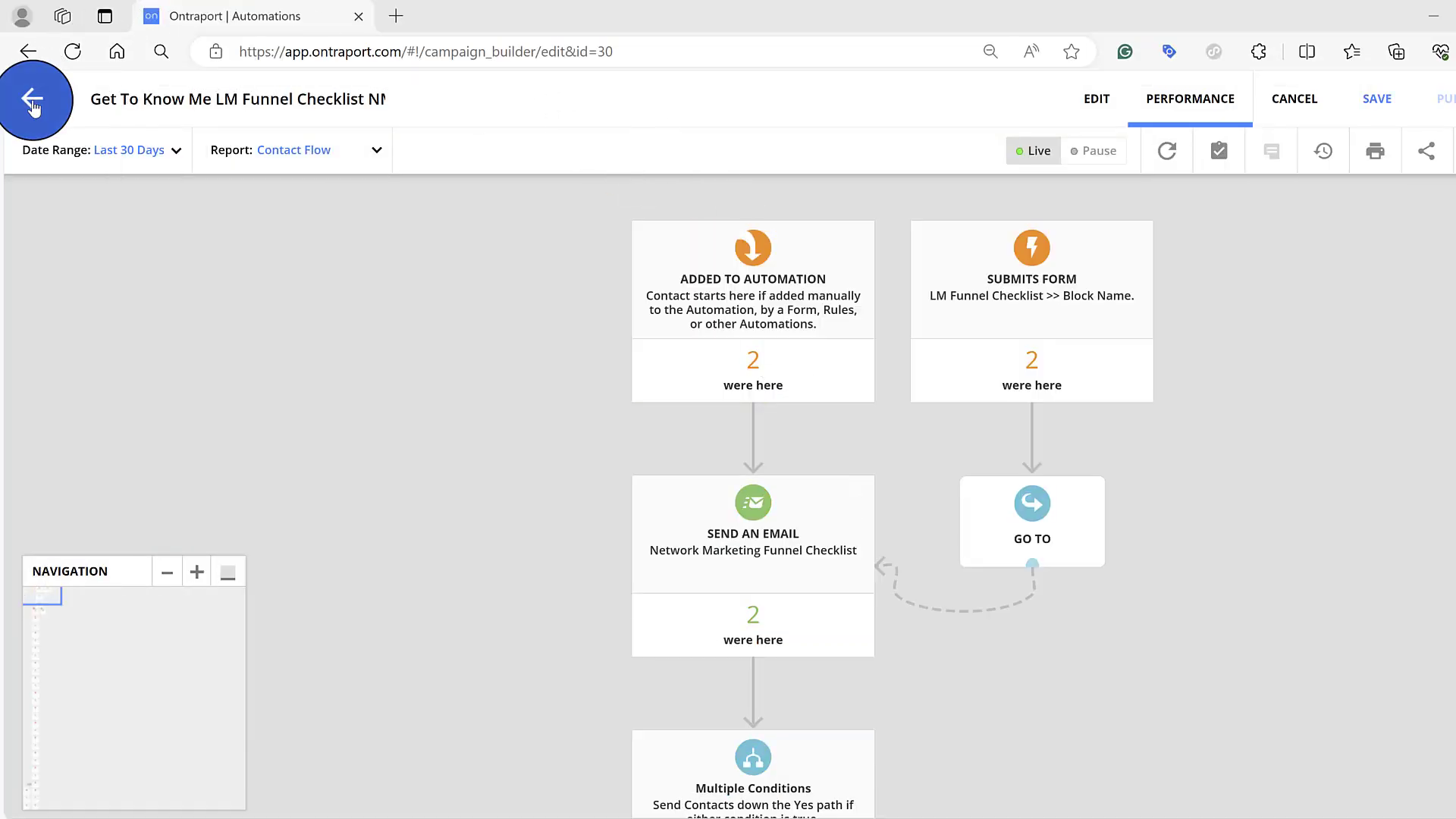
pyautogui.click(35, 99)
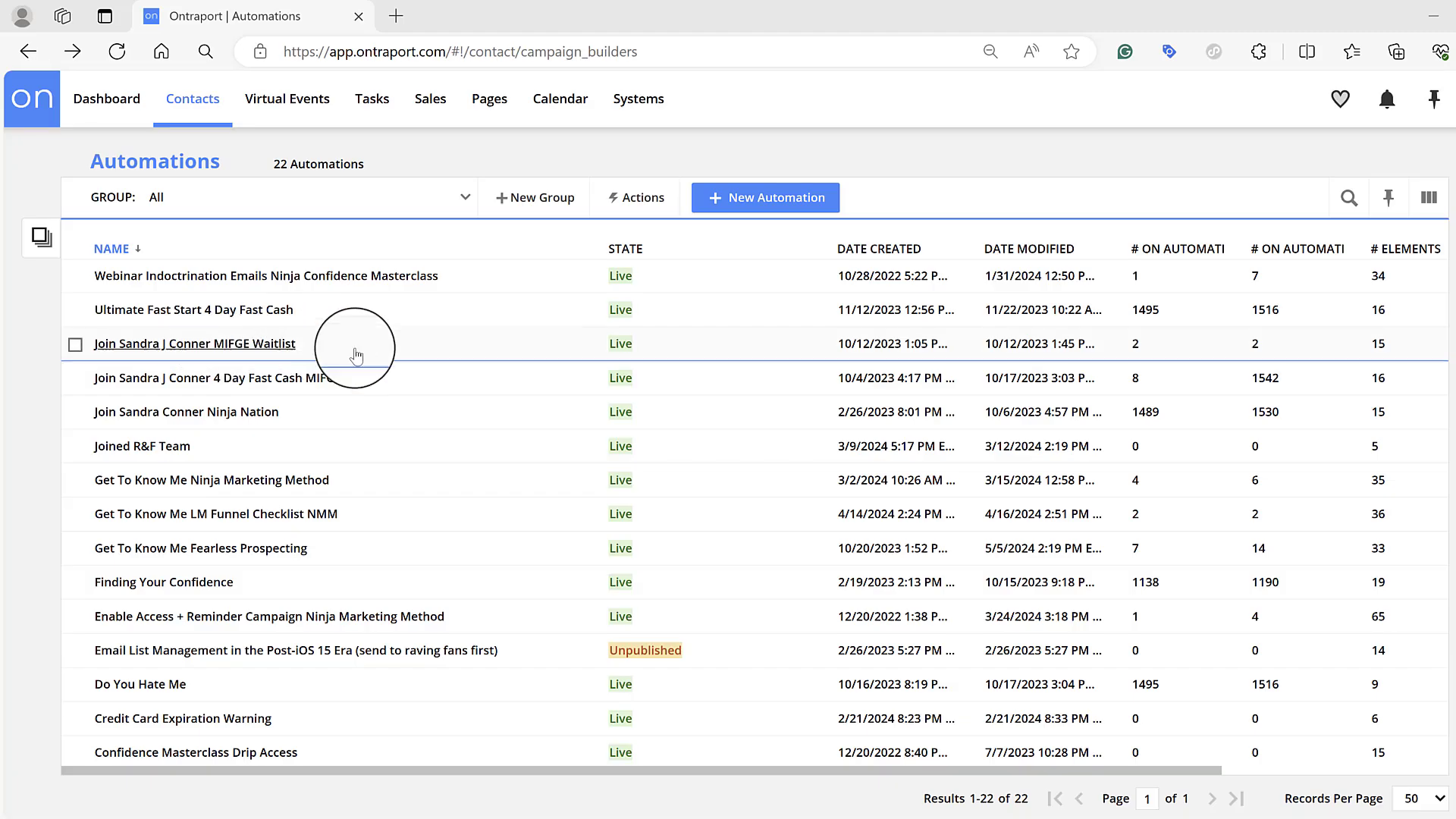
# Step: Look through the featured automation templates and create a new automation from scratch
pyautogui.click(728, 210)
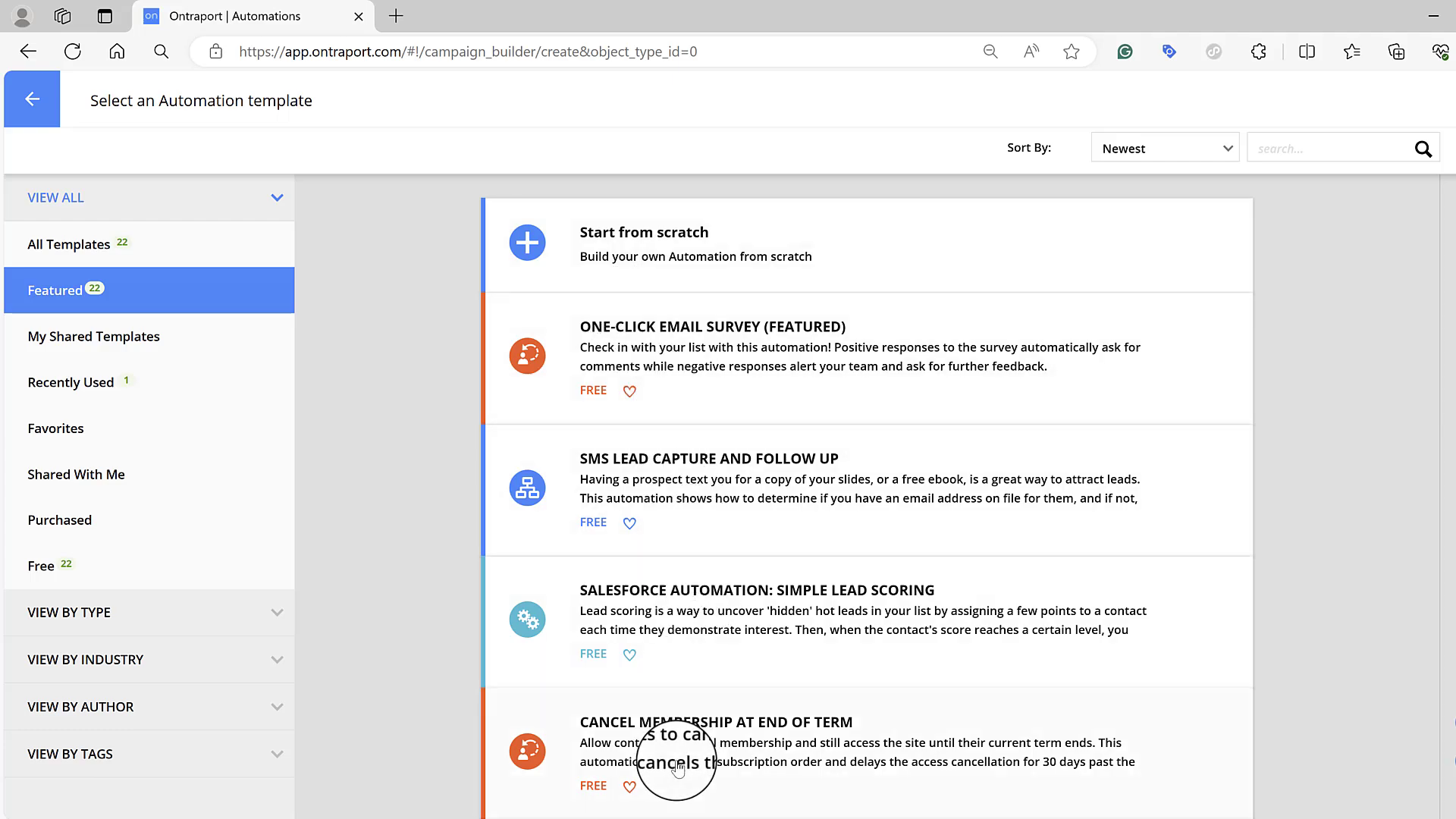
pyautogui.scroll(-5, 679, 762)
pyautogui.scroll(-6, 678, 767)
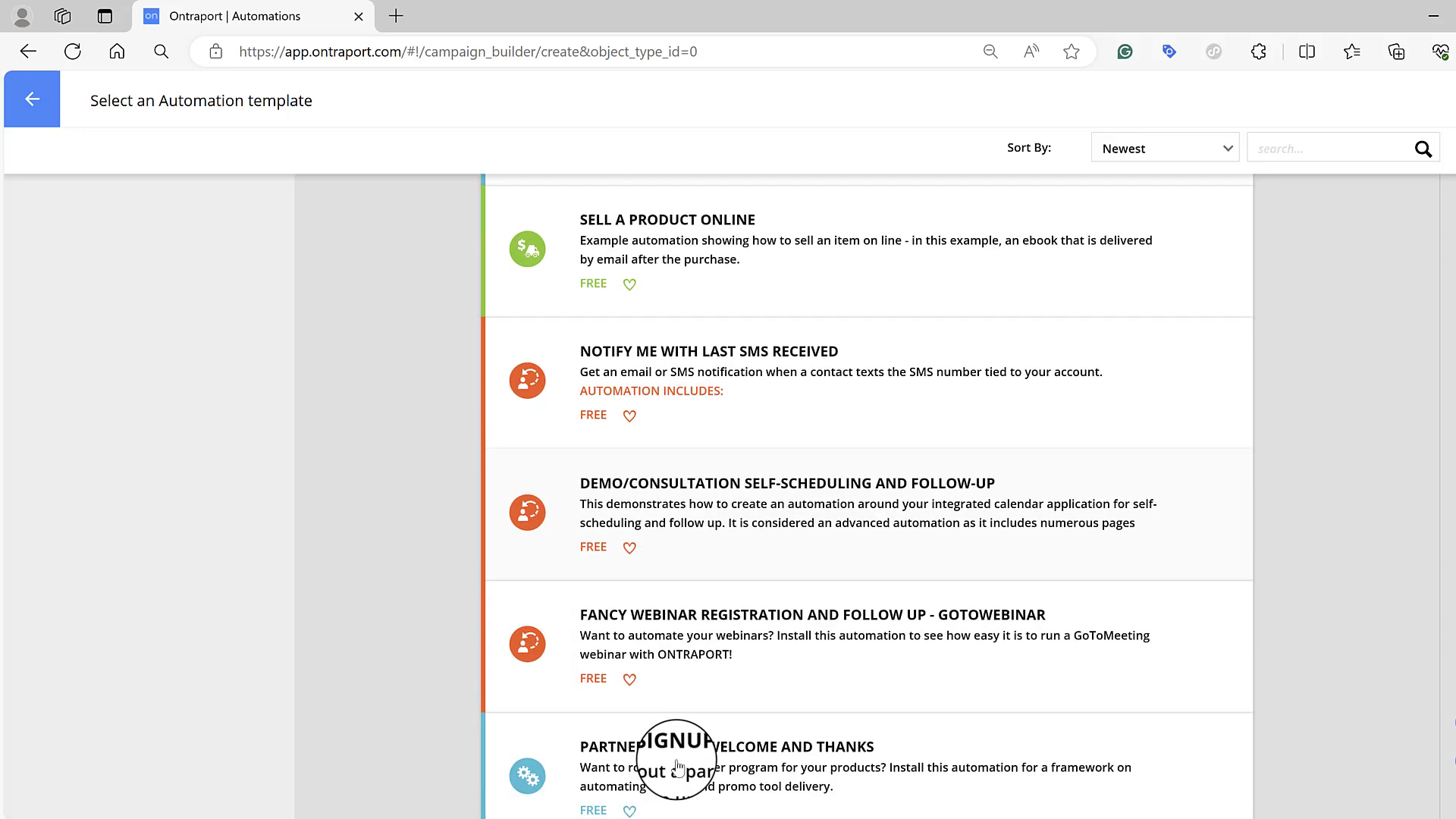
pyautogui.scroll(10, 677, 766)
pyautogui.scroll(1, 677, 766)
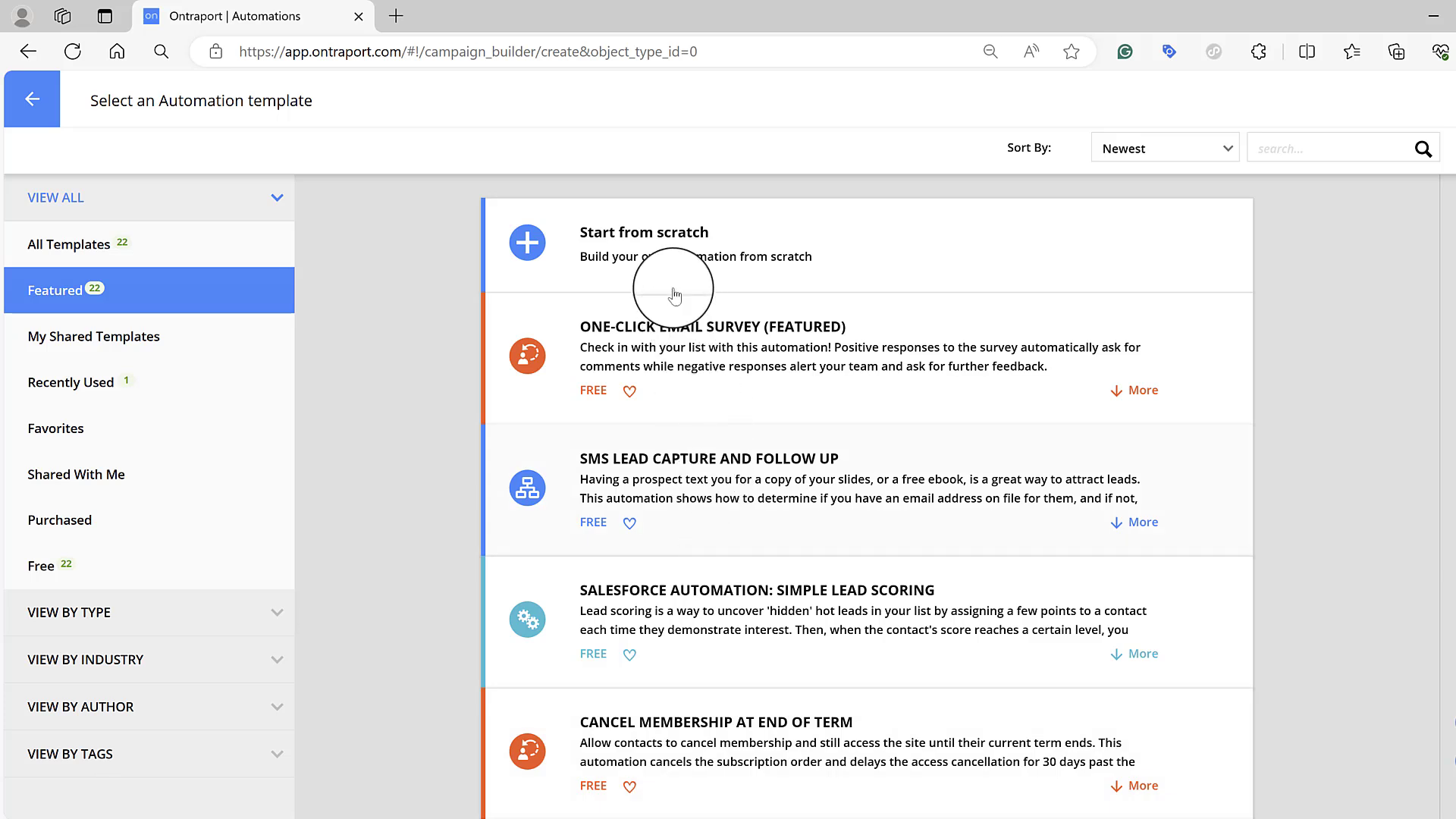
pyautogui.click(611, 239)
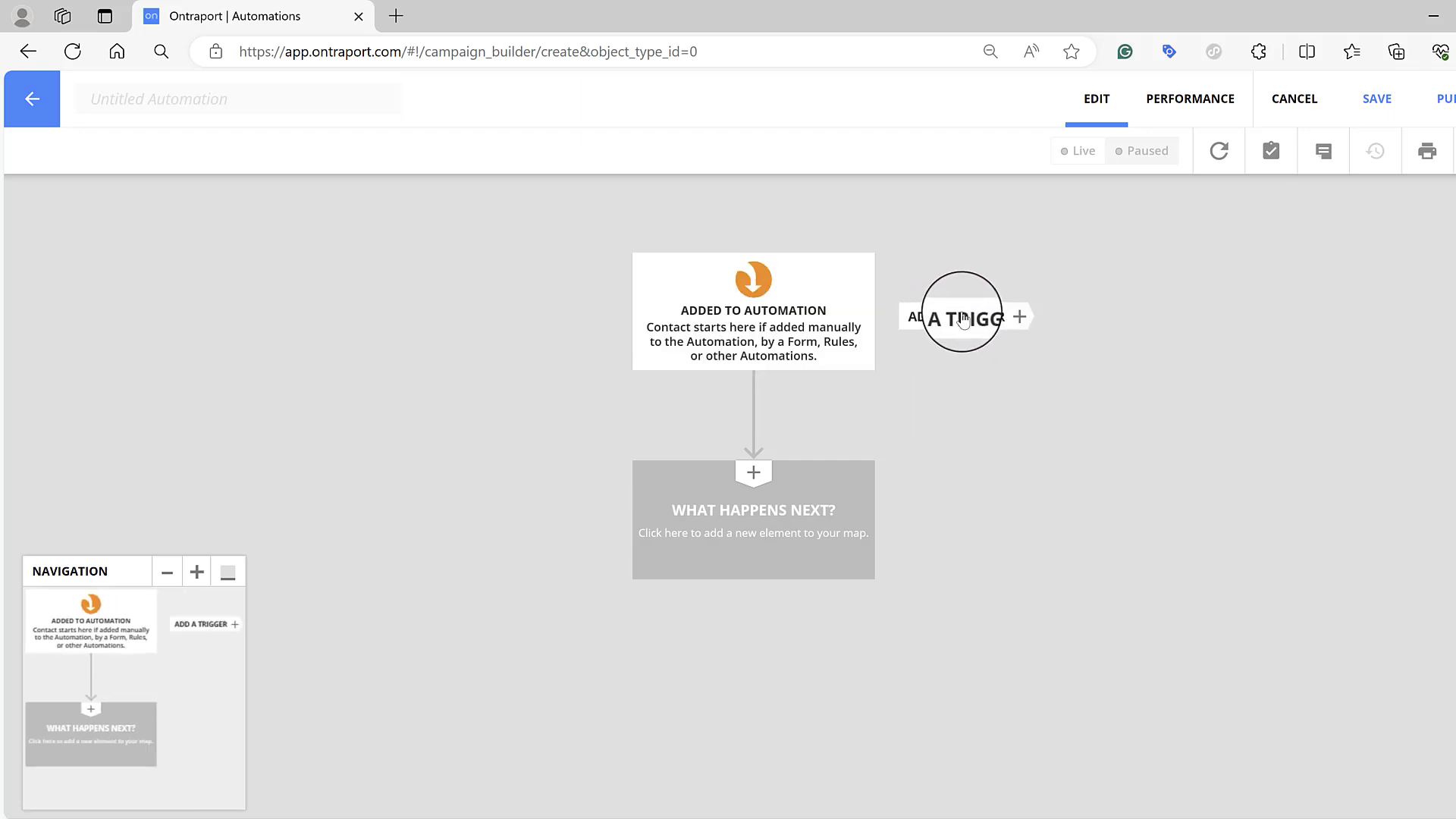
# Step: Add a new trigger to the automation using the Contact submits a Form event
pyautogui.click(962, 319)
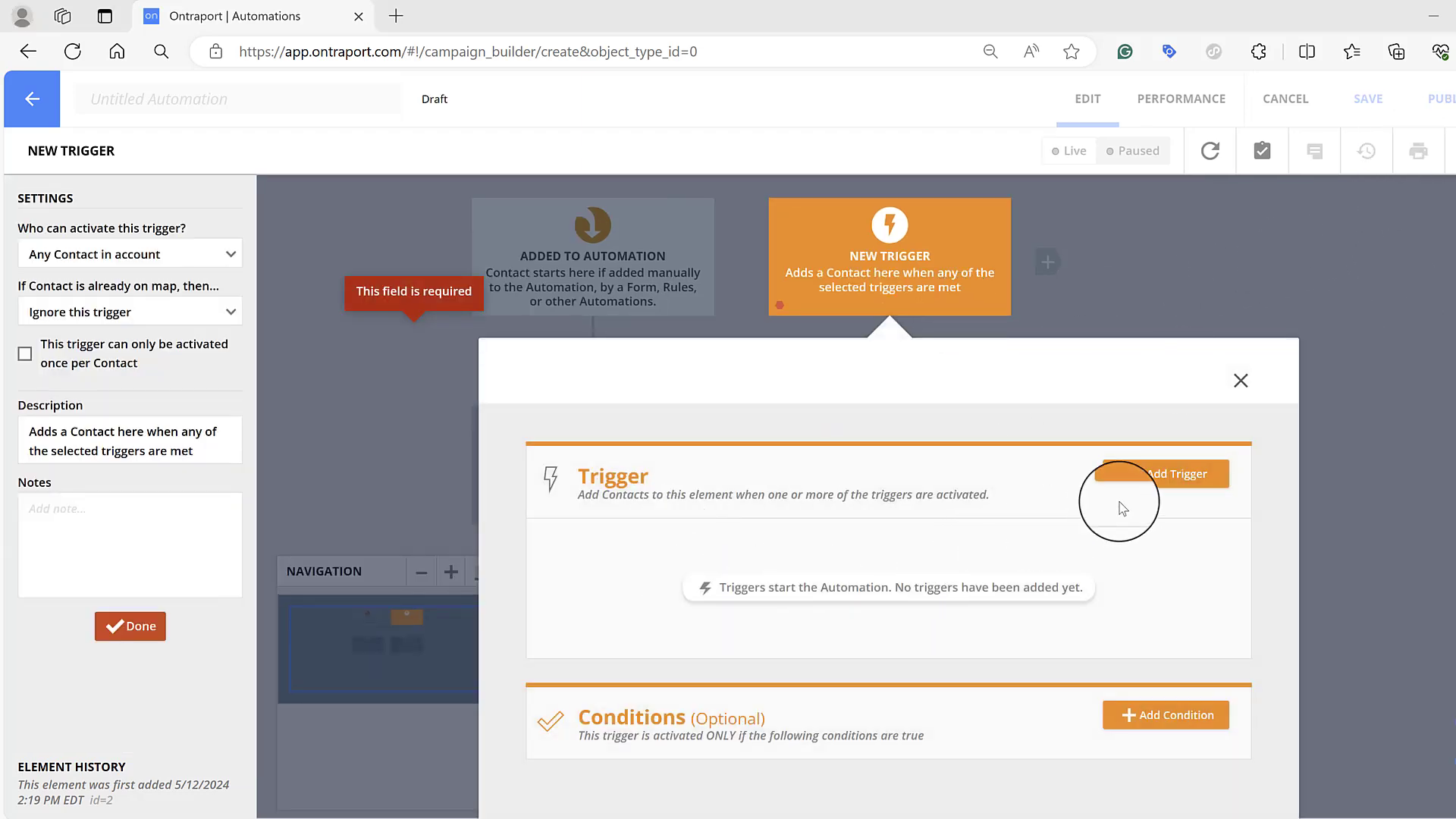
pyautogui.click(1142, 475)
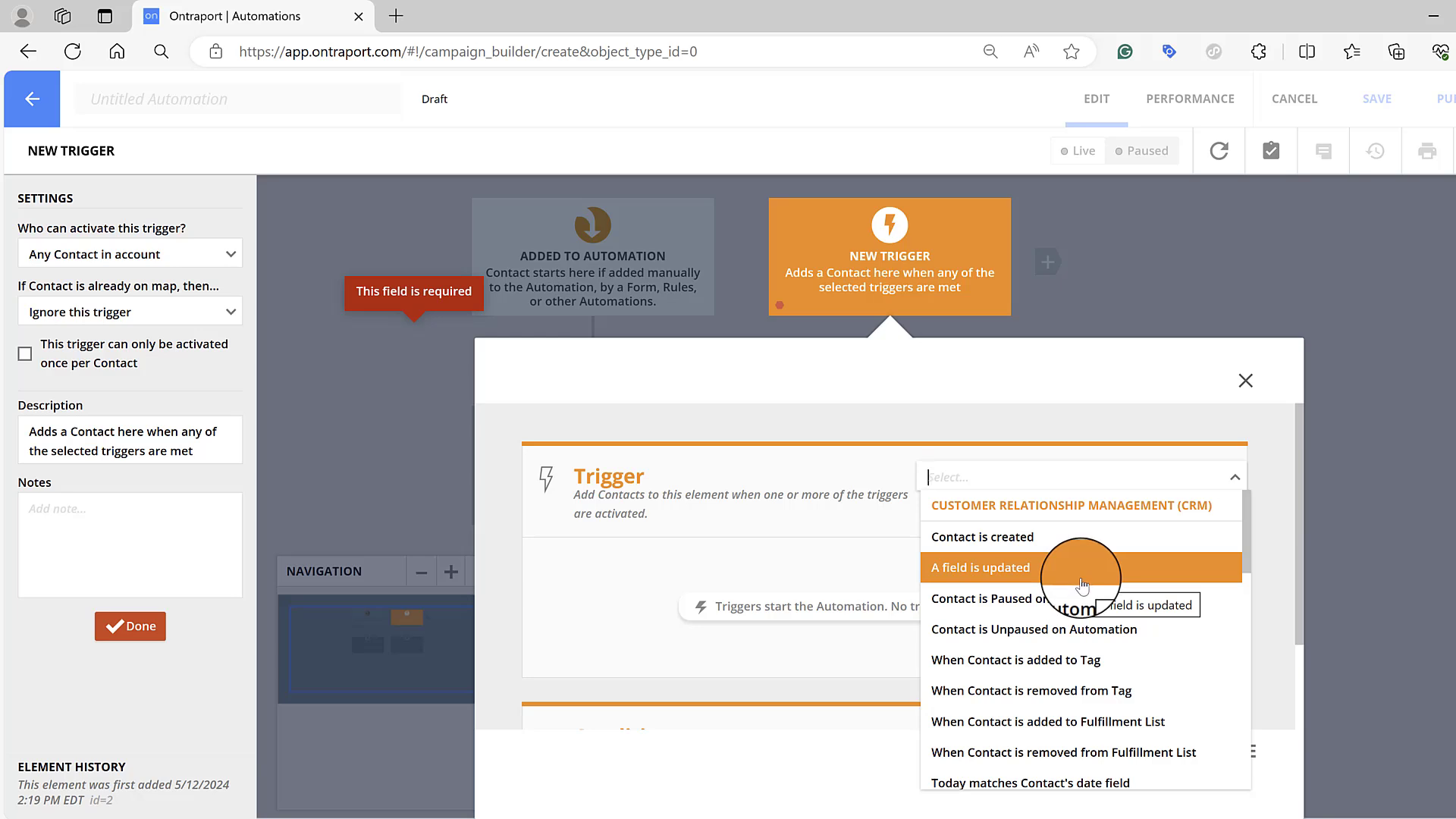
pyautogui.scroll(-5, 1083, 587)
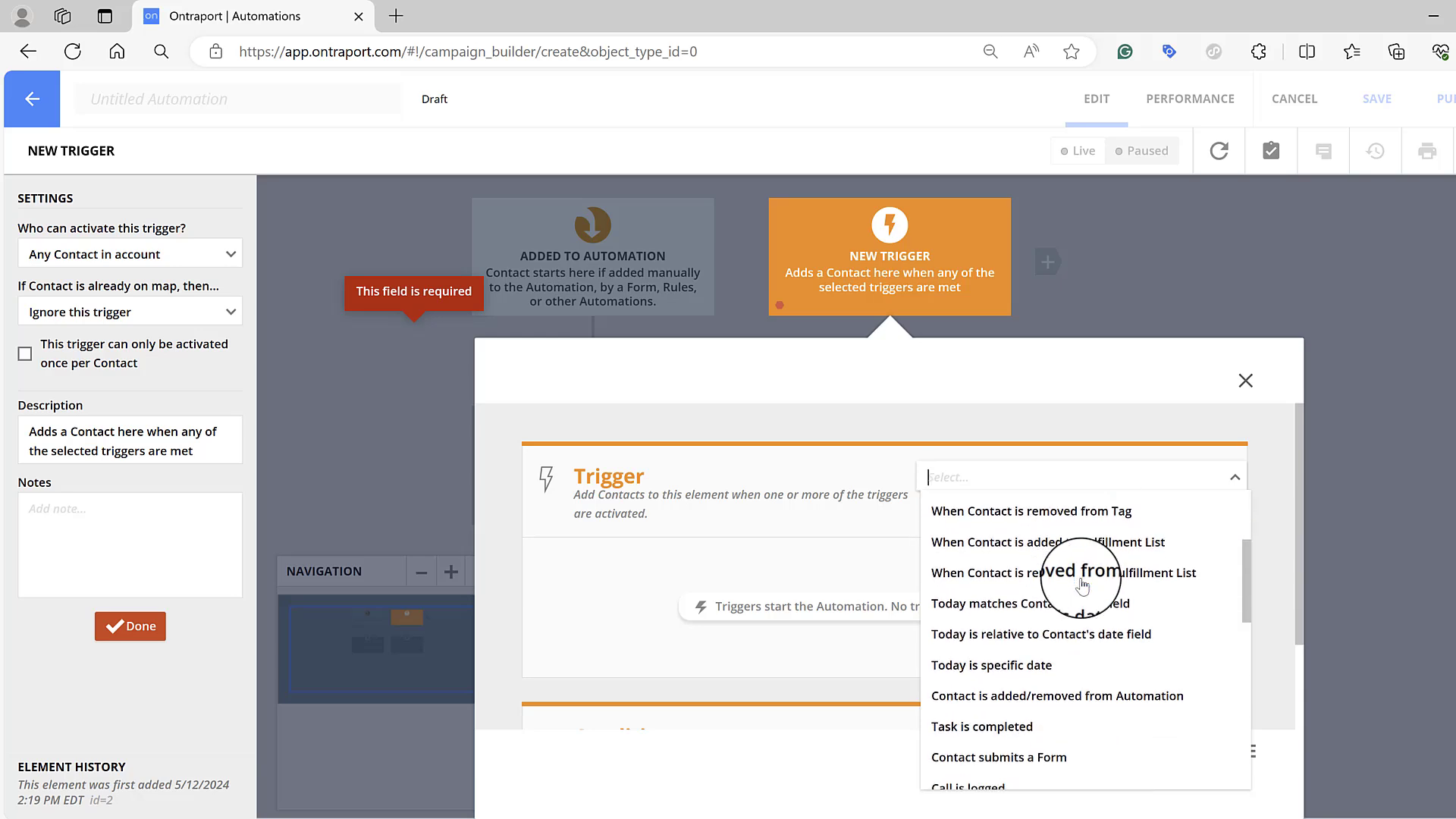
pyautogui.scroll(-3, 1083, 588)
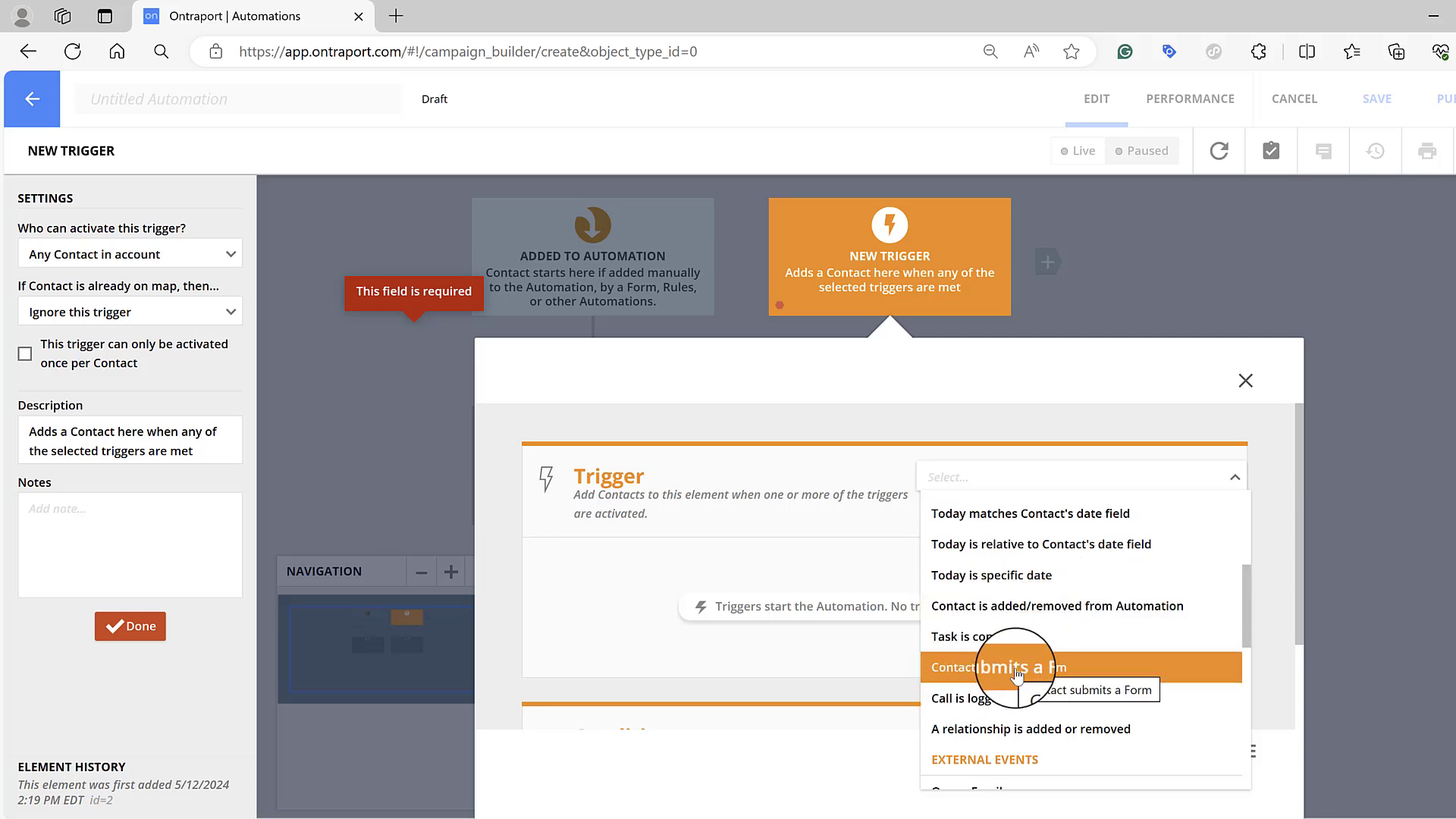
pyautogui.click(1017, 671)
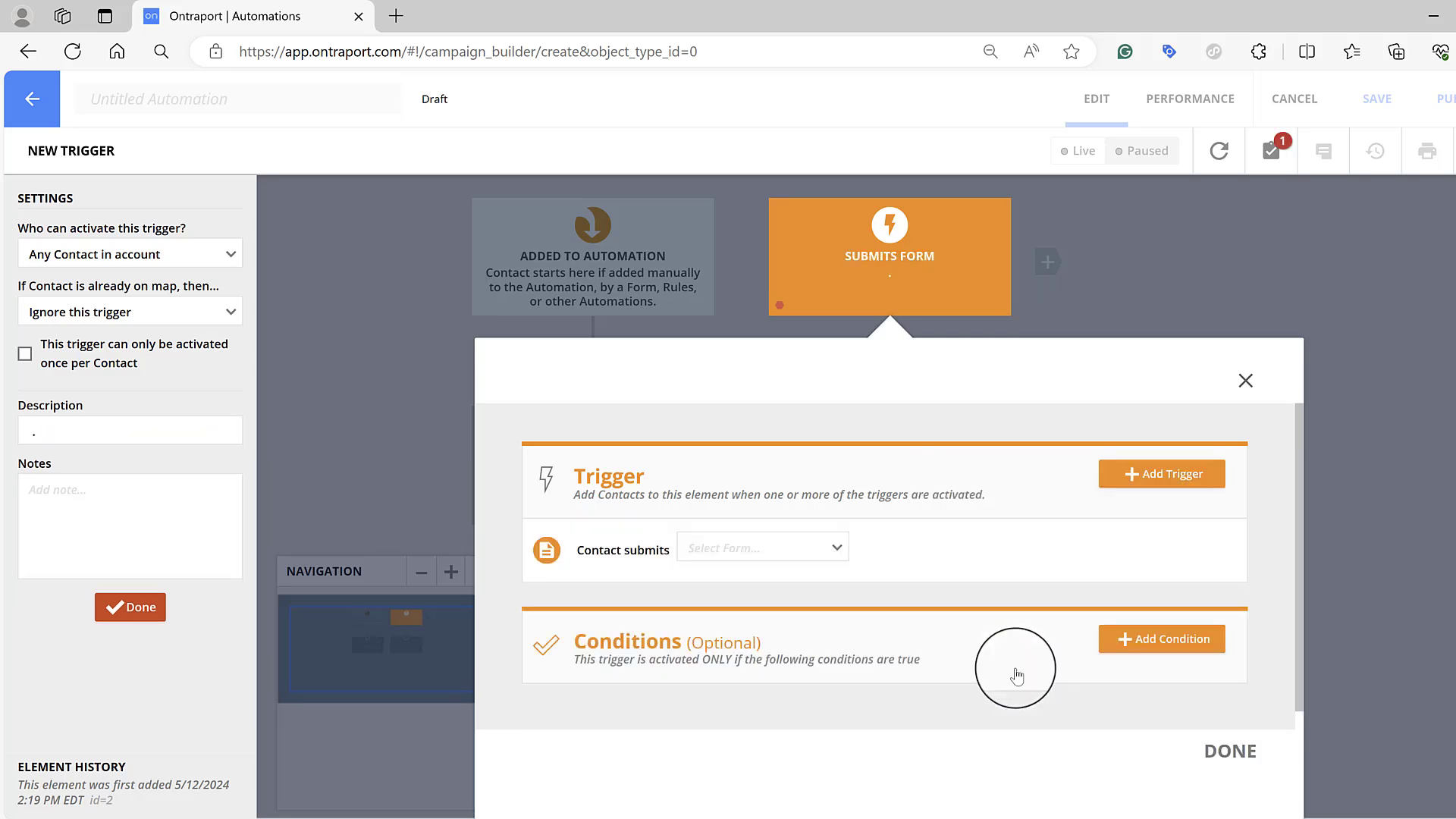
# Step: Set the trigger's form to Block Name from the LM Funnel Checklist page and finish the trigger
pyautogui.click(837, 549)
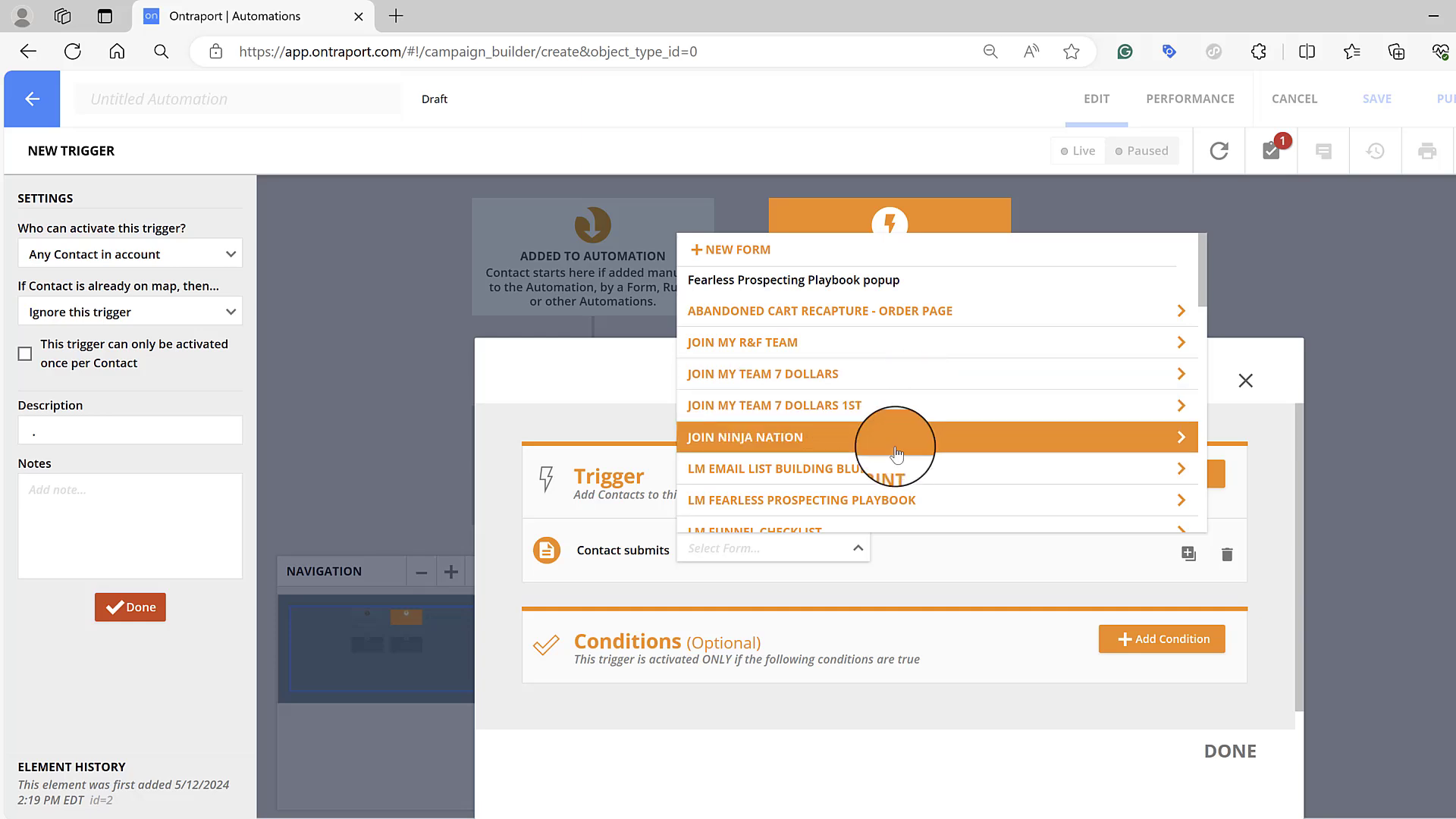
pyautogui.scroll(-1, 899, 470)
pyautogui.scroll(-1, 899, 474)
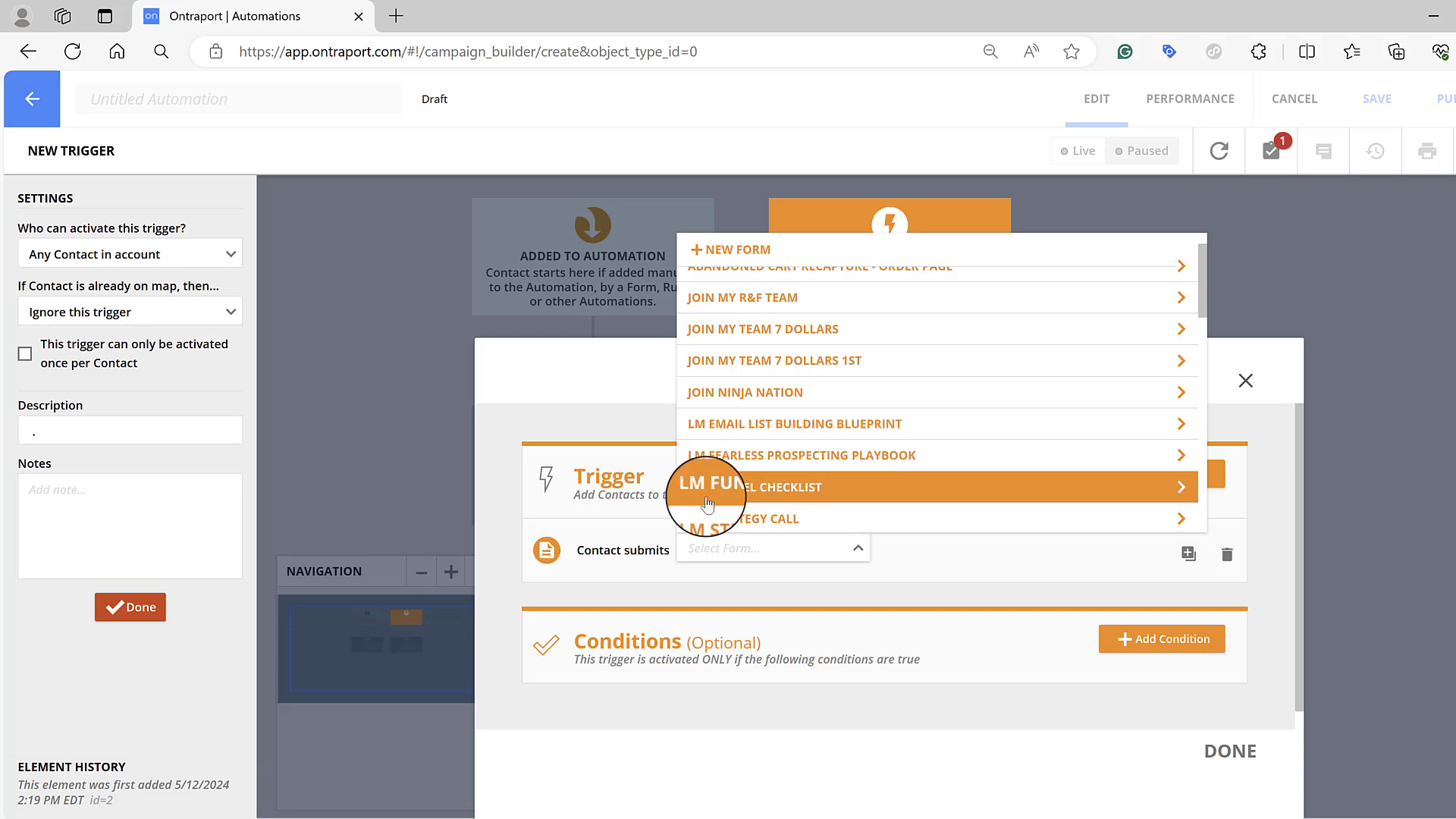
pyautogui.click(794, 488)
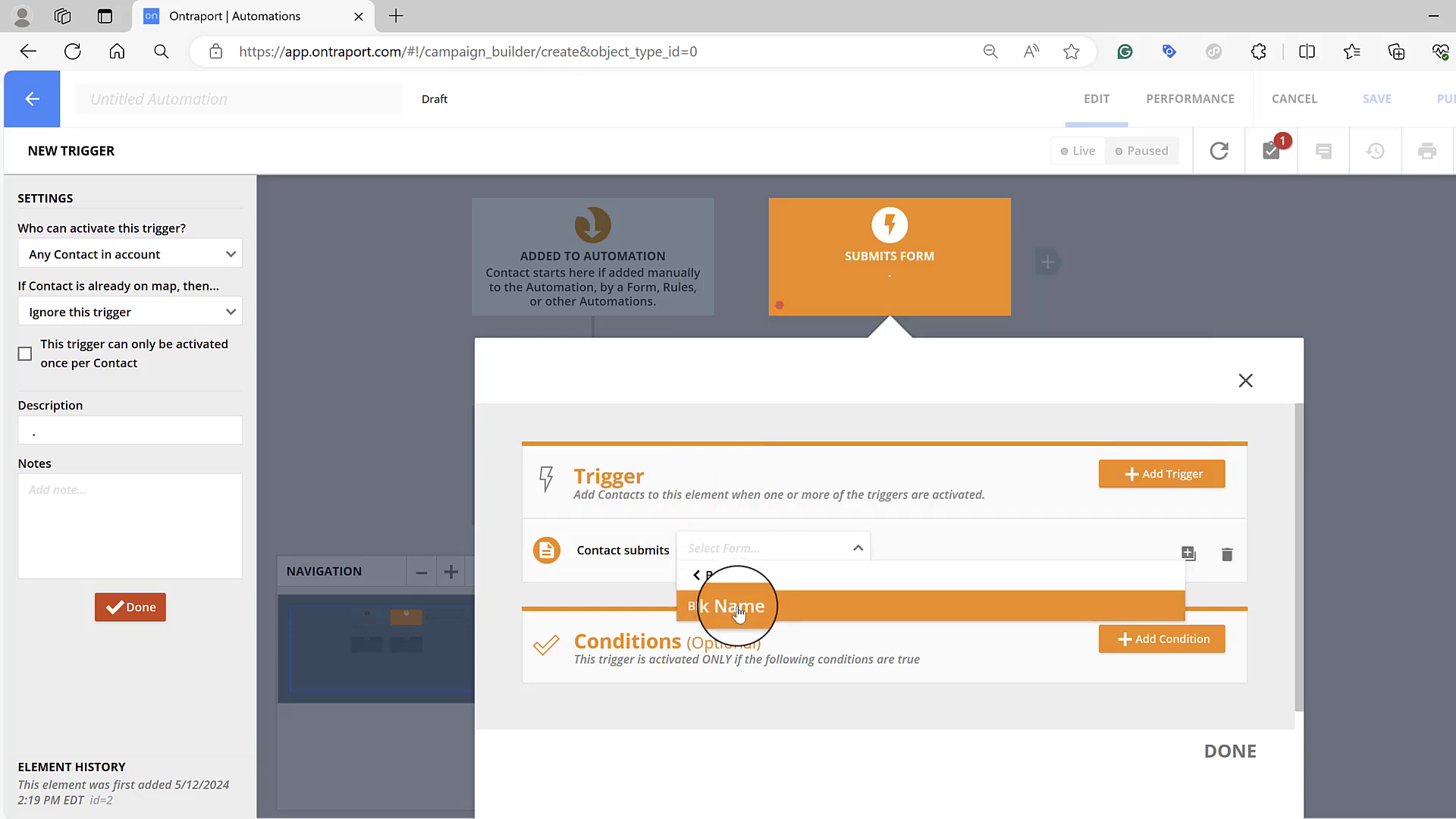
pyautogui.click(651, 598)
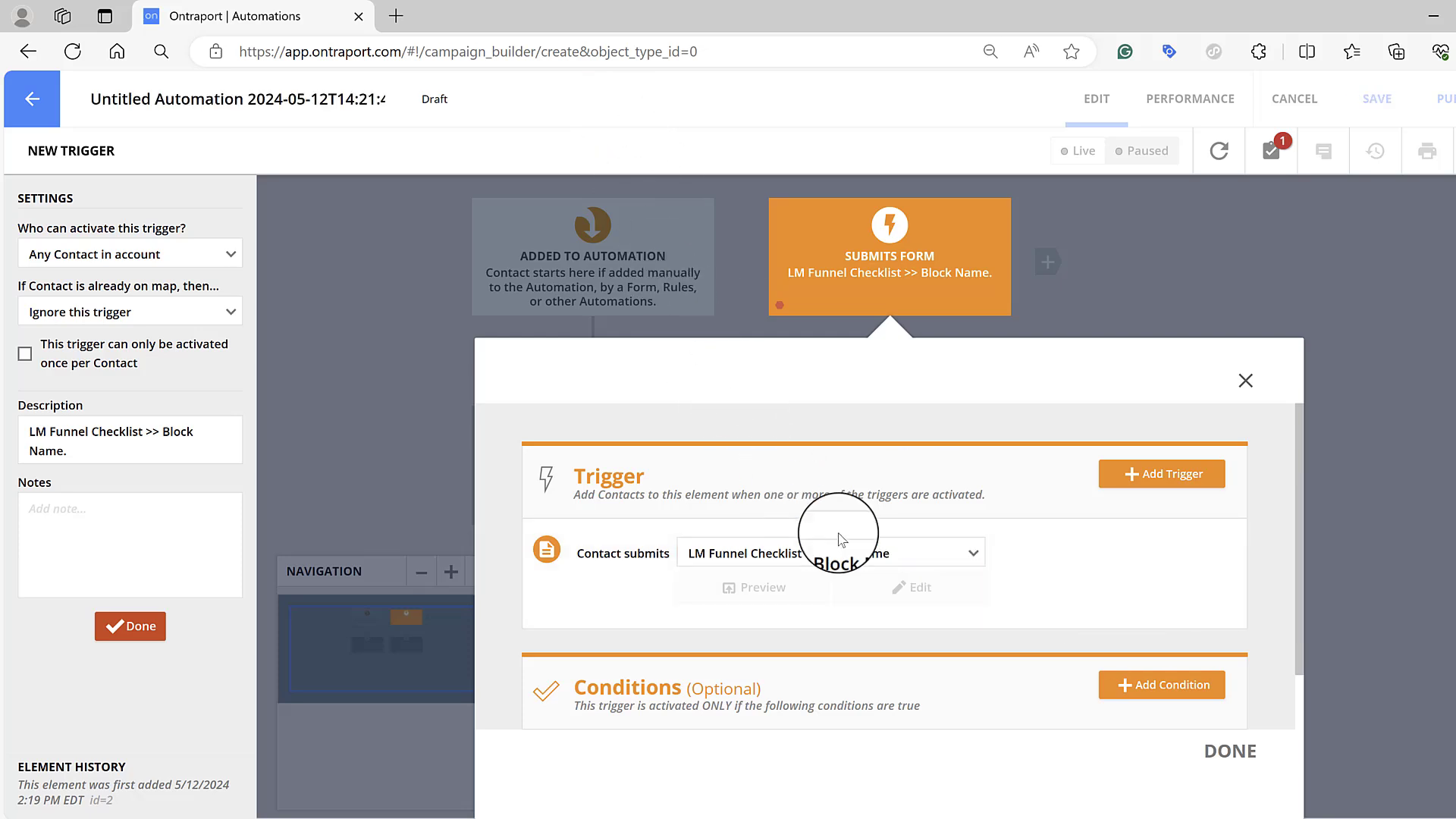
pyautogui.click(1239, 753)
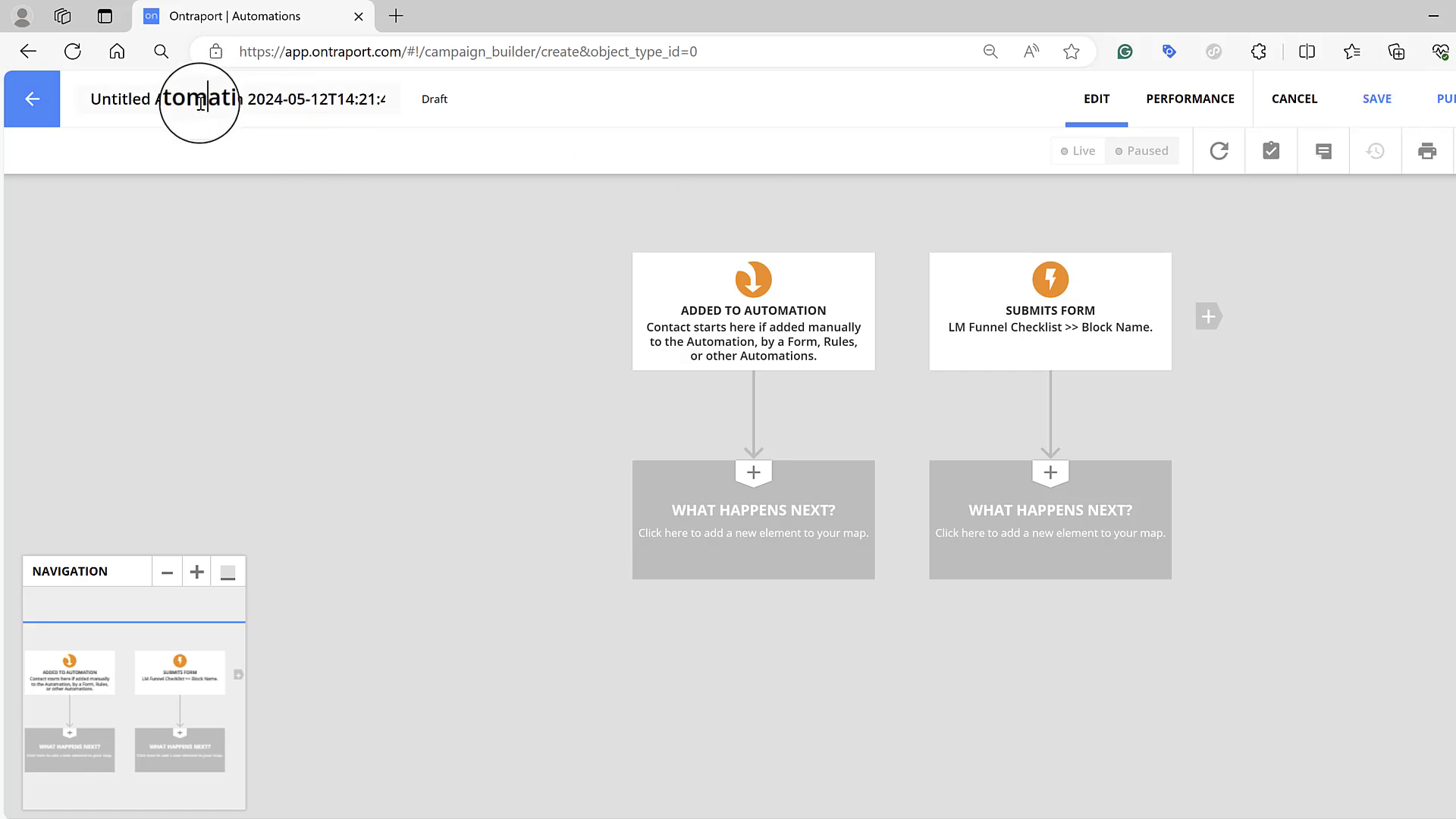
# Step: Rename the new automation as Demo, save it and return to the automations list
pyautogui.press('BackSpace')
pyautogui.press('BackSpace')
pyautogui.press('BackSpace')
pyautogui.press('BackSpace')
pyautogui.press('BackSpace')
pyautogui.press('BackSpace')
pyautogui.press('BackSpace')
pyautogui.press('BackSpace')
pyautogui.press('BackSpace')
pyautogui.press('BackSpace')
pyautogui.press('BackSpace')
pyautogui.press('BackSpace')
pyautogui.press('BackSpace')
pyautogui.press('BackSpace')
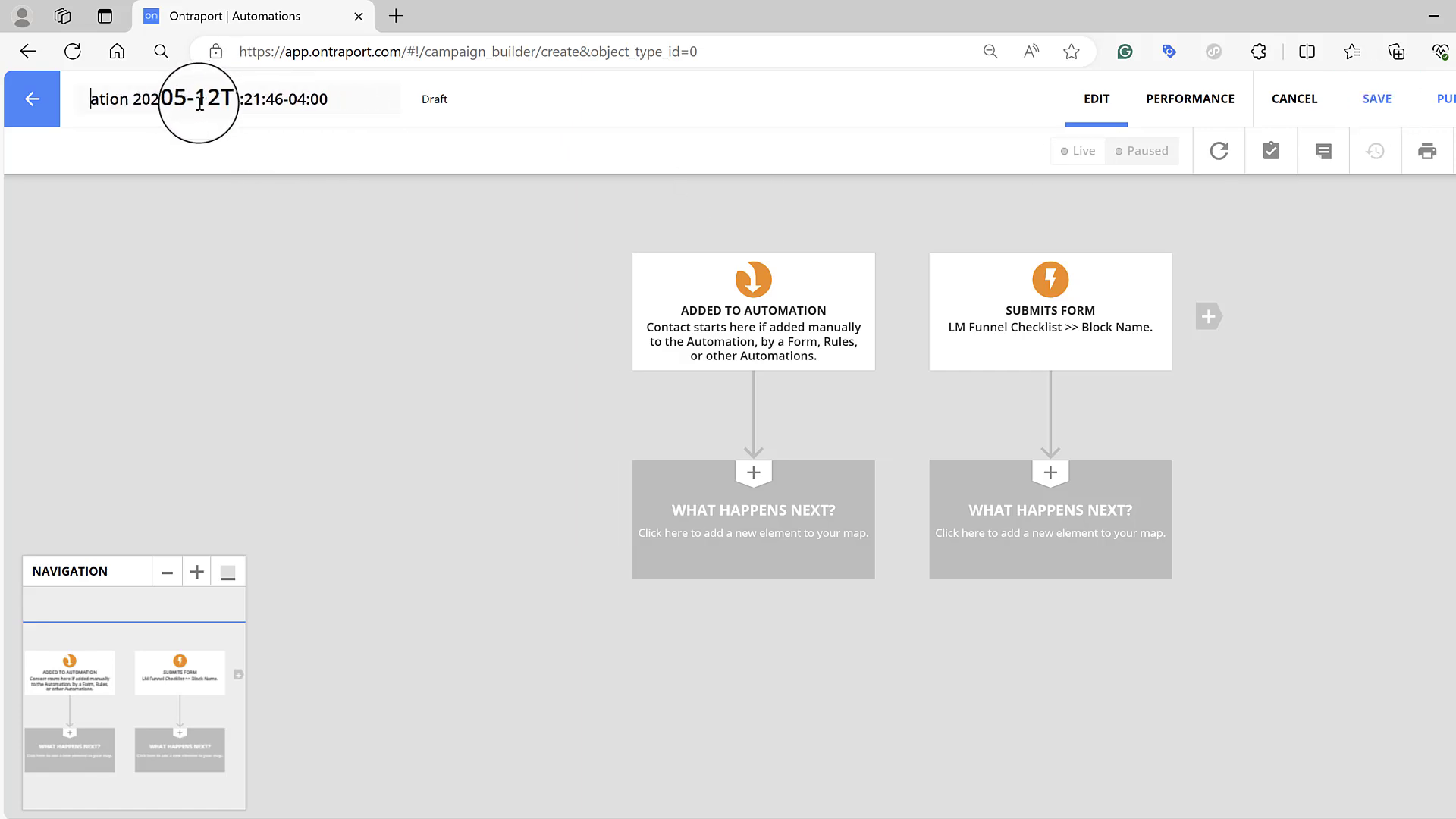
pyautogui.write('Demo')
pyautogui.press('Delete')
pyautogui.press('Delete')
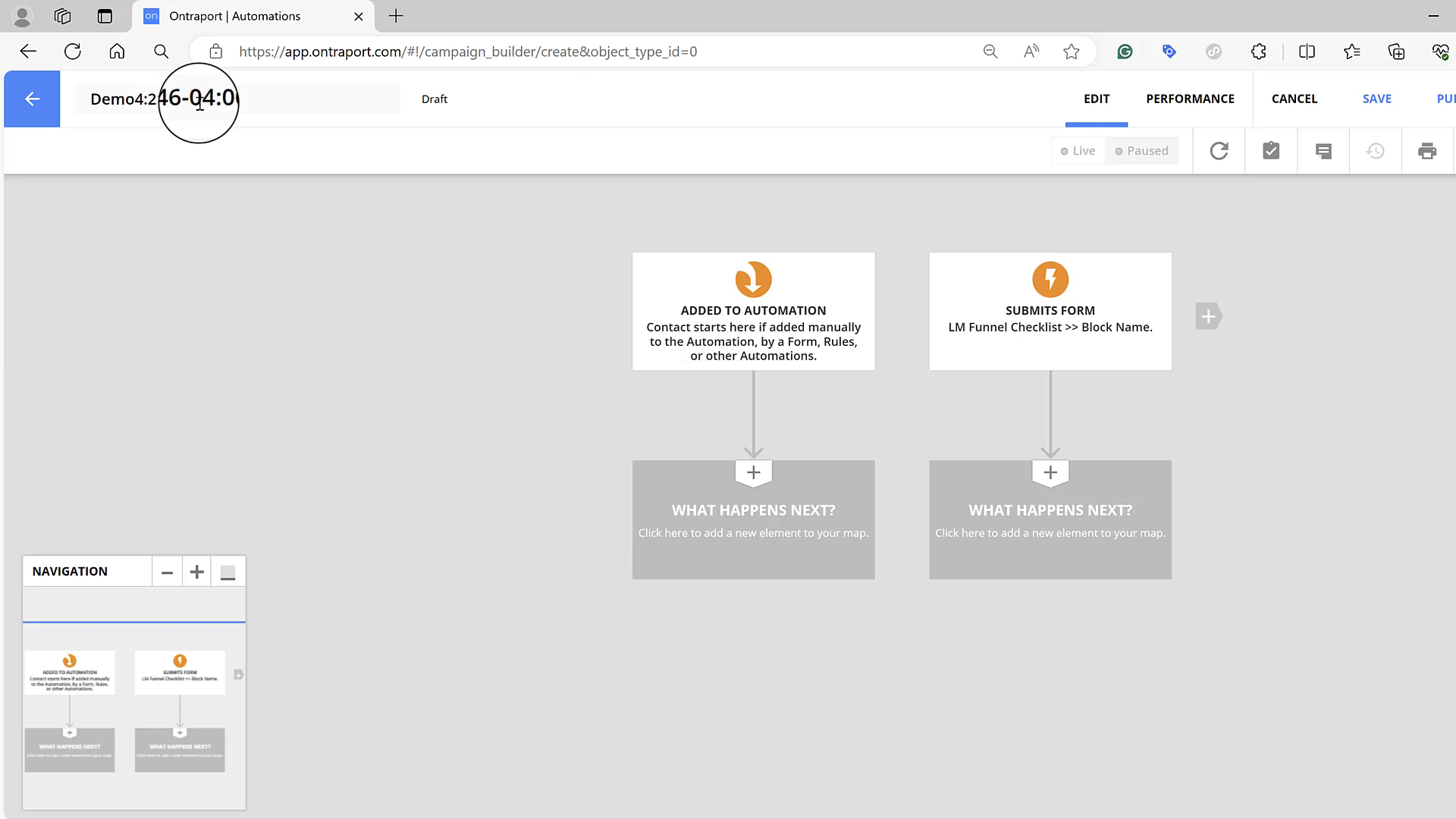
pyautogui.click(1377, 99)
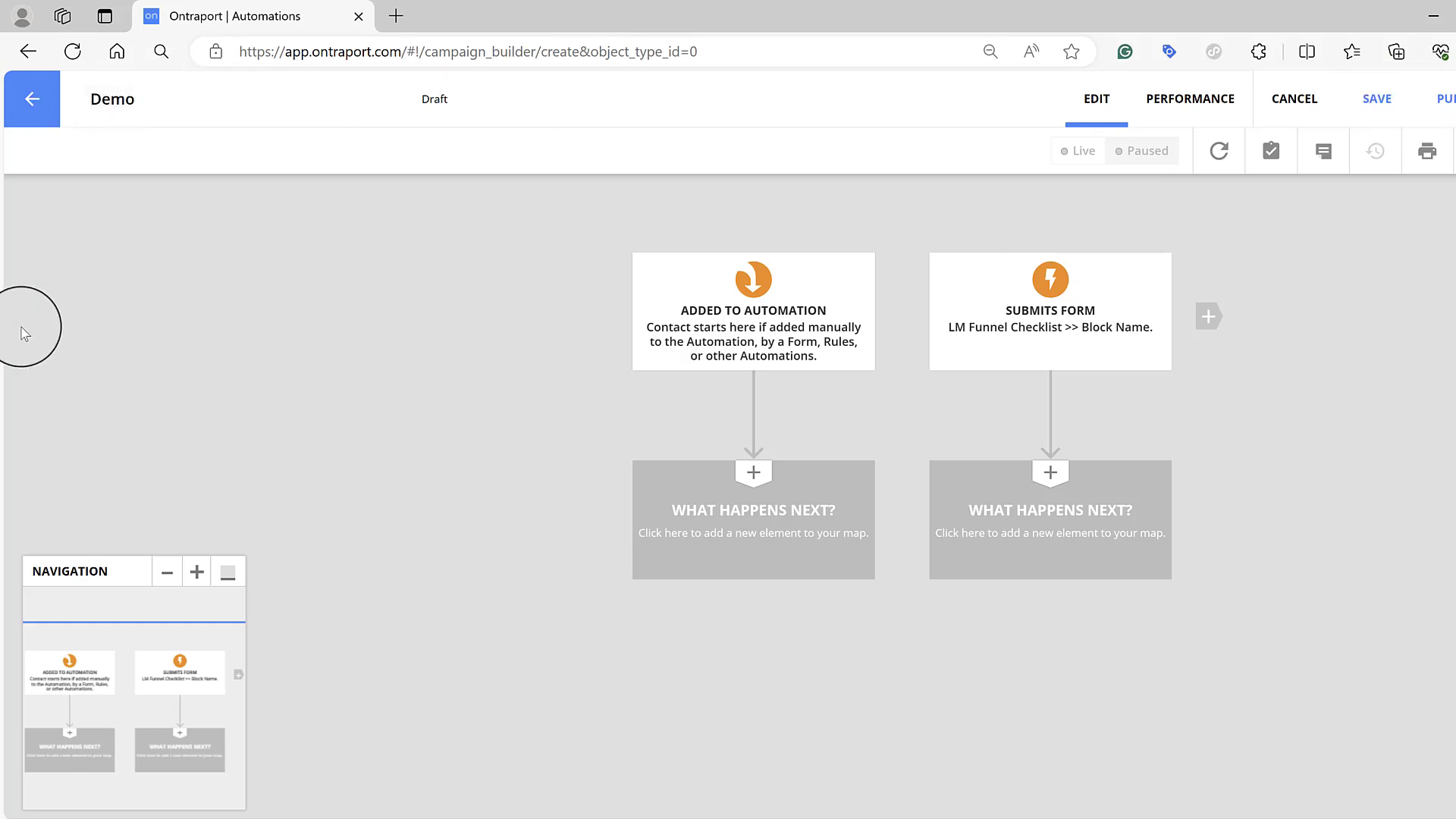
pyautogui.click(35, 105)
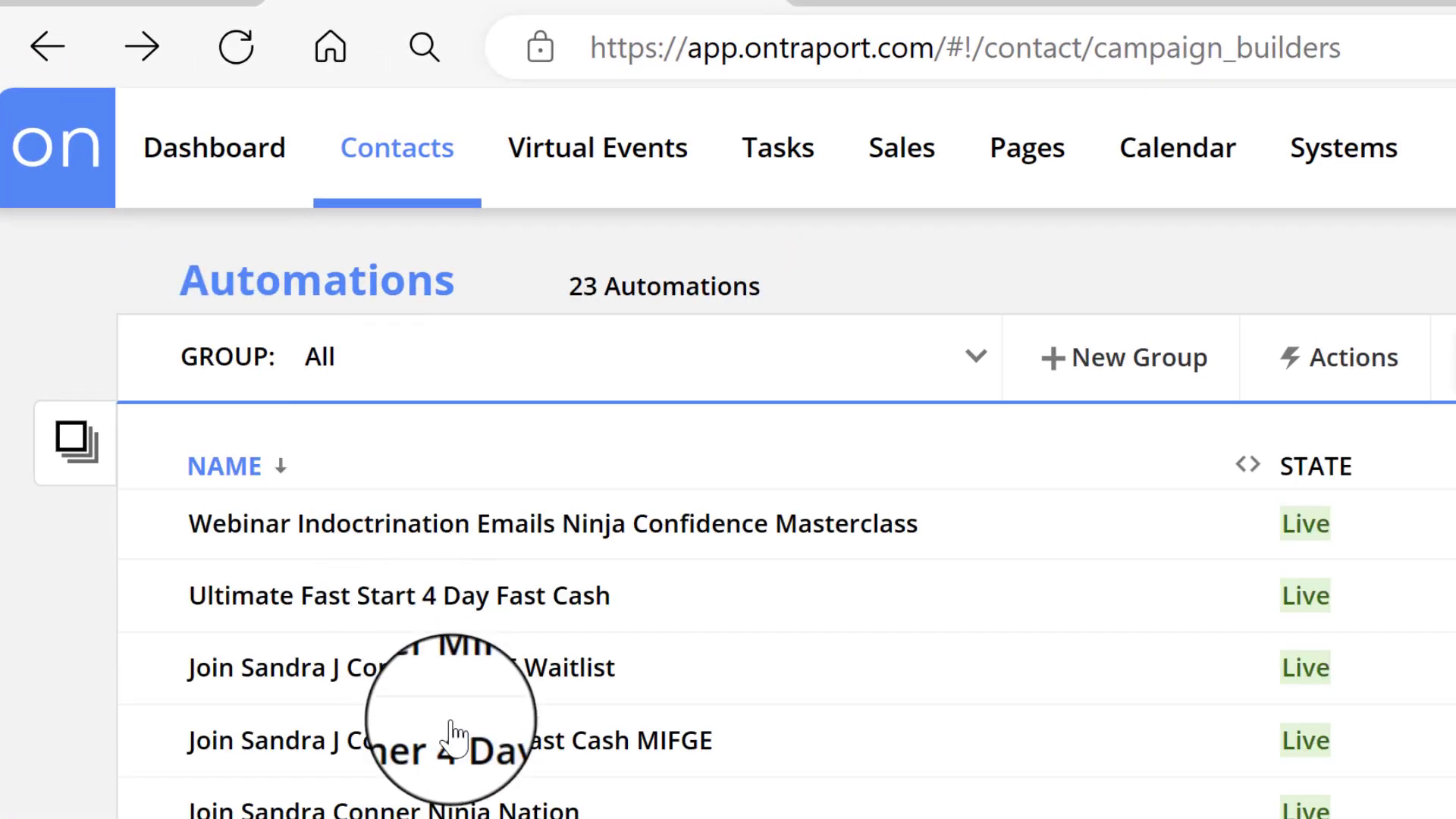
# Step: Open the landing page Join My Team 7 dollars in the page editor
pyautogui.click(1023, 165)
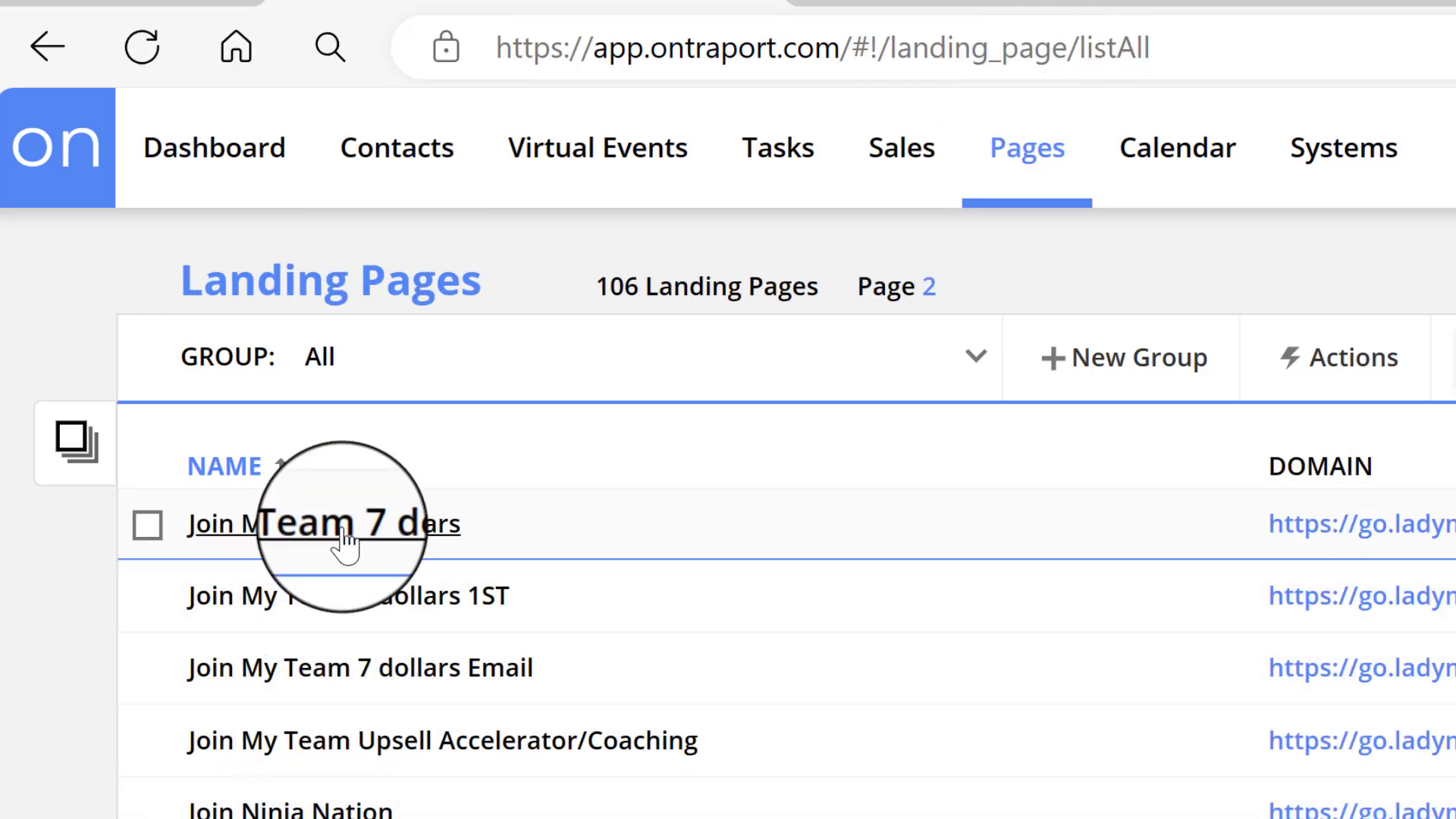
pyautogui.moveTo(342, 543); pyautogui.dragTo(341, 523)
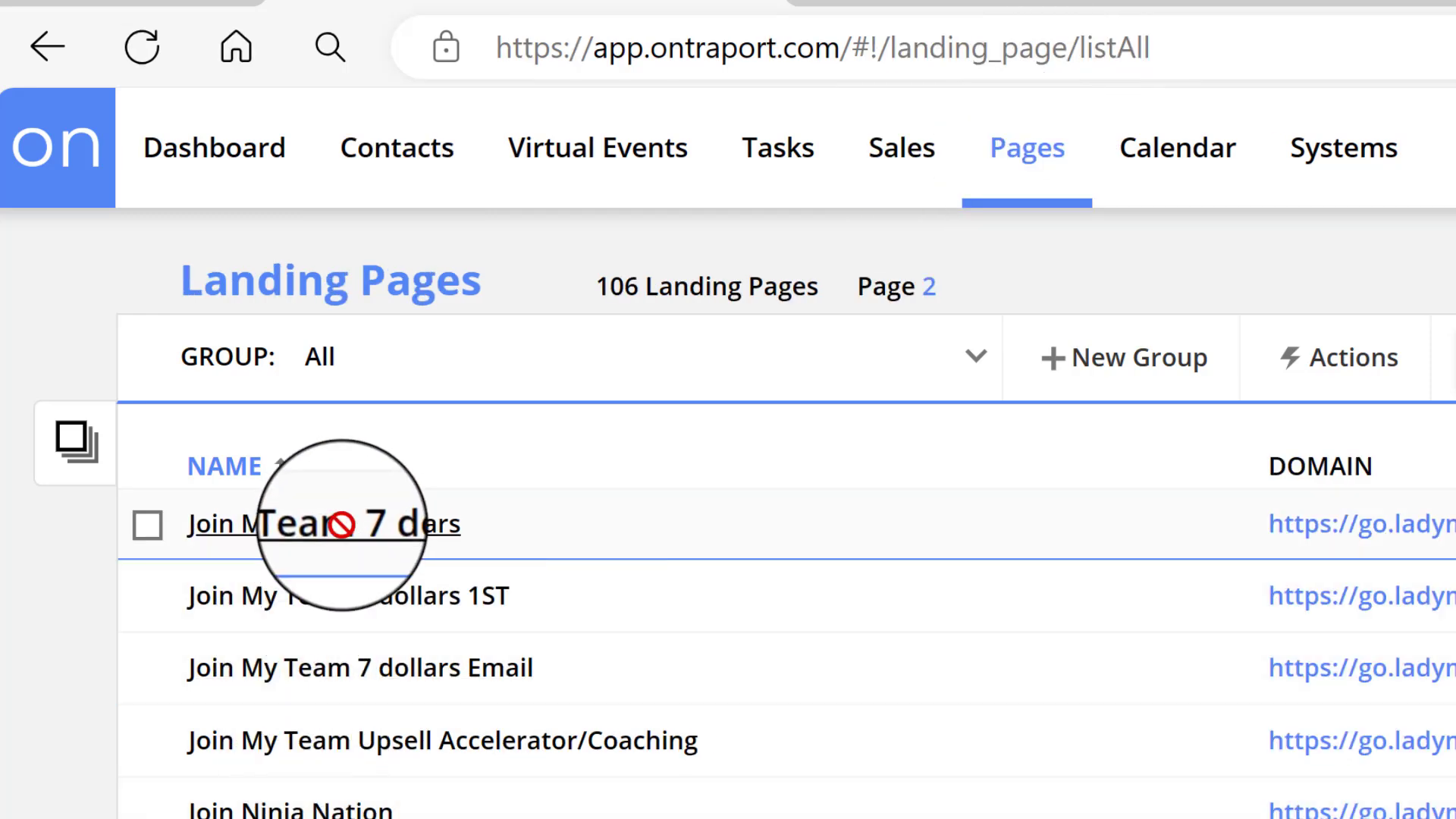
pyautogui.click(341, 535)
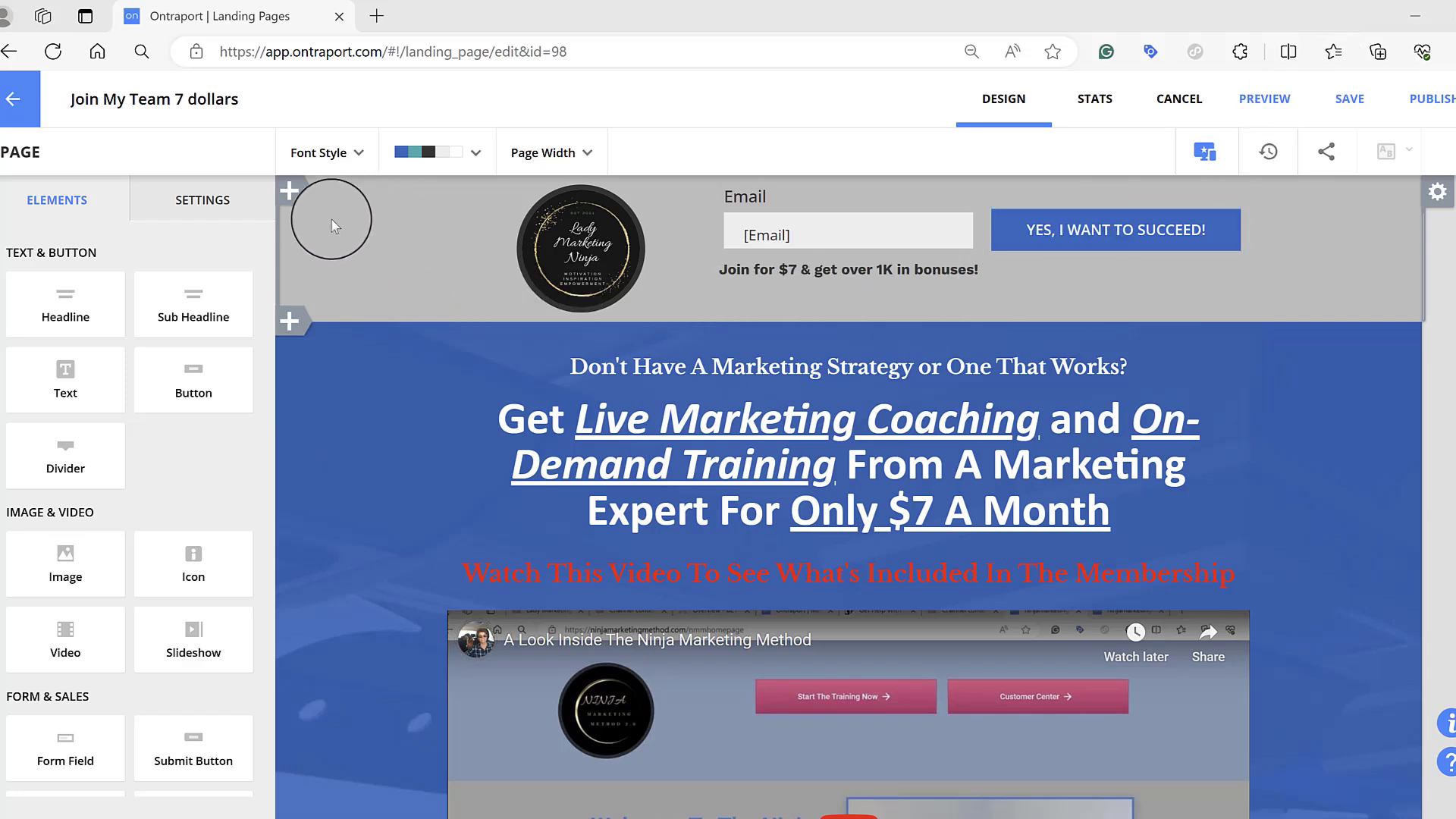
# Step: Rename the landing page's header block containing the email form as First Block and close its settings
pyautogui.click(1210, 241)
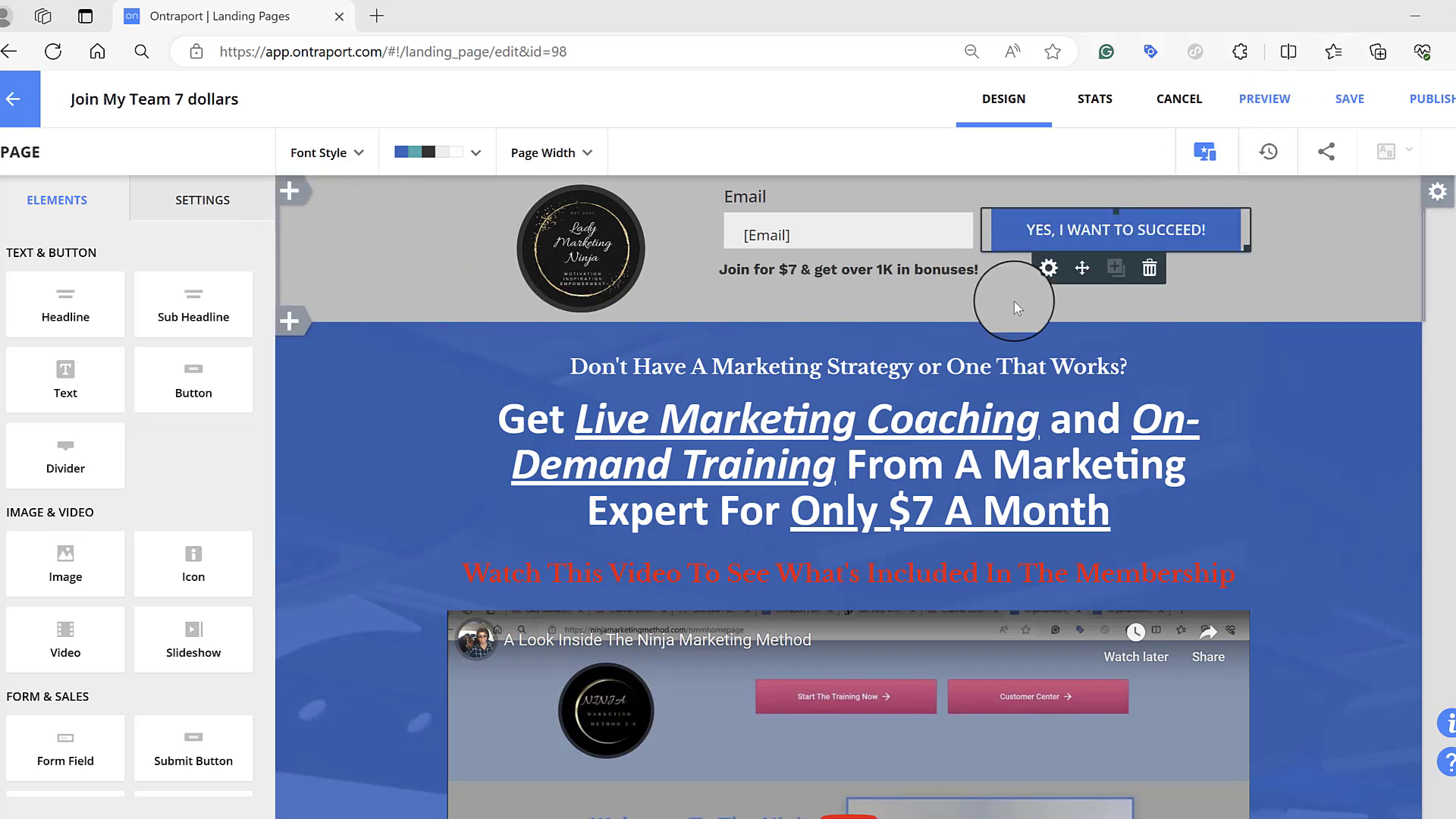
pyautogui.click(1434, 195)
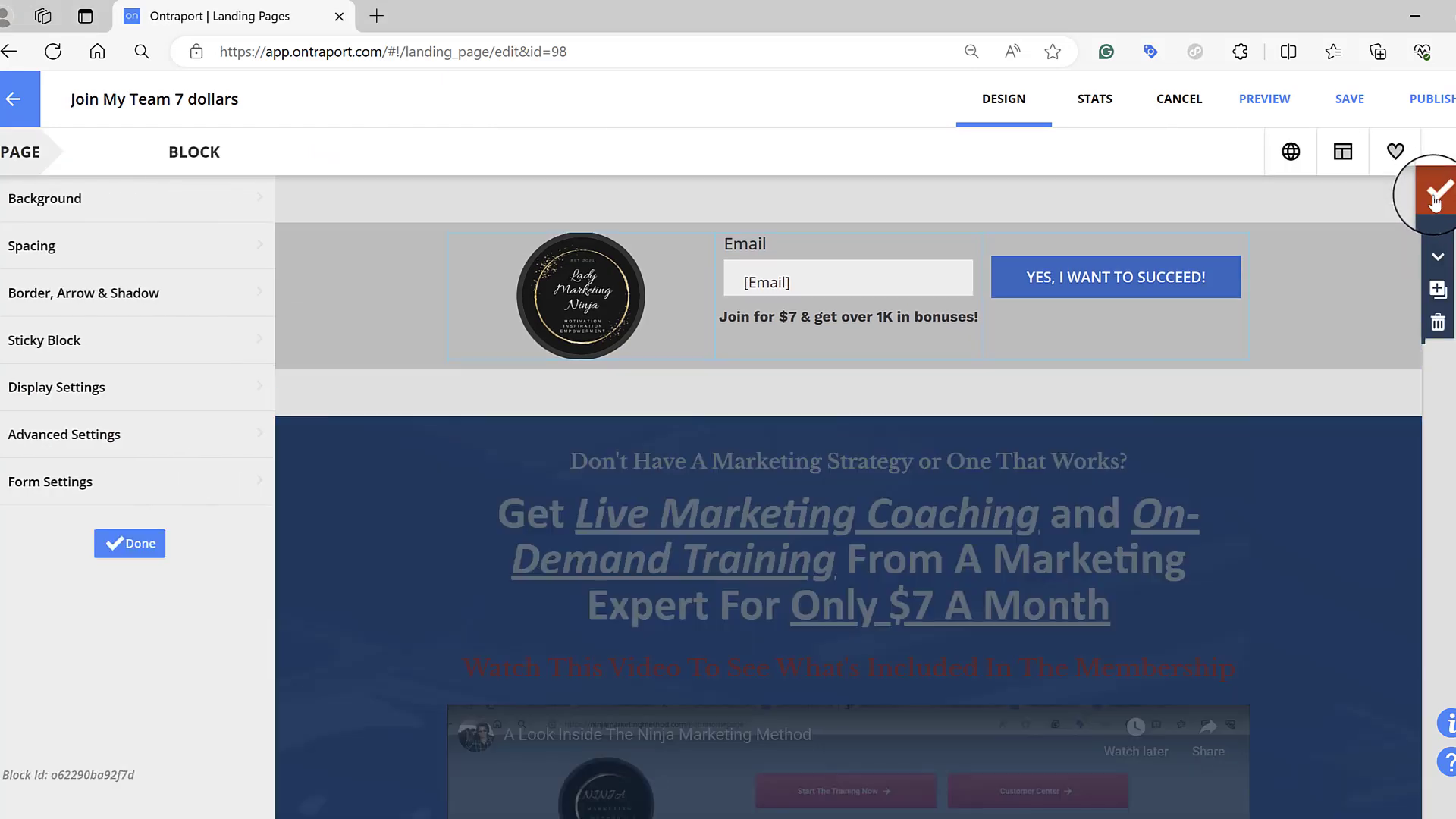
pyautogui.moveTo(391, 205)
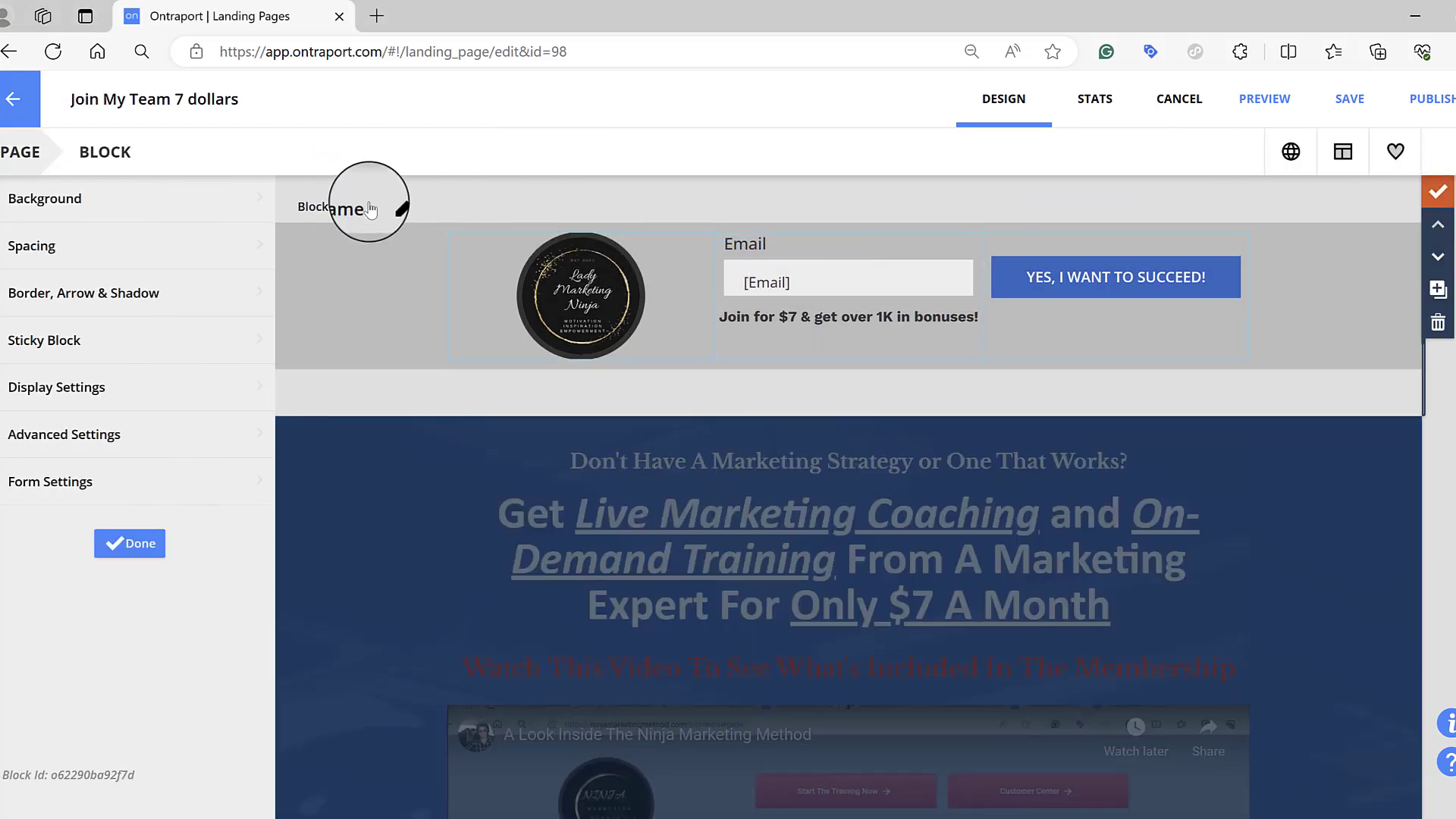
pyautogui.click(394, 207)
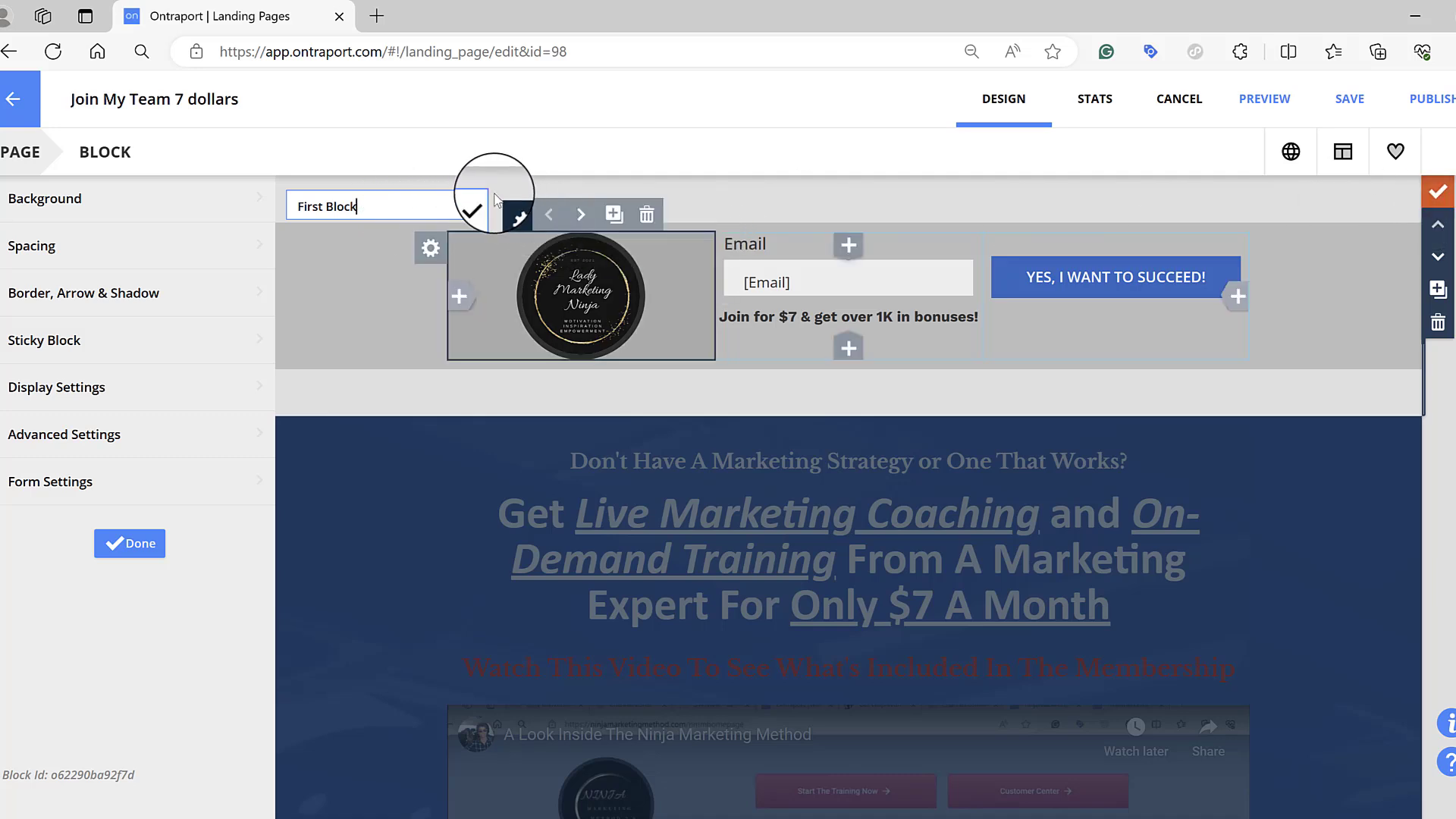
pyautogui.click(479, 217)
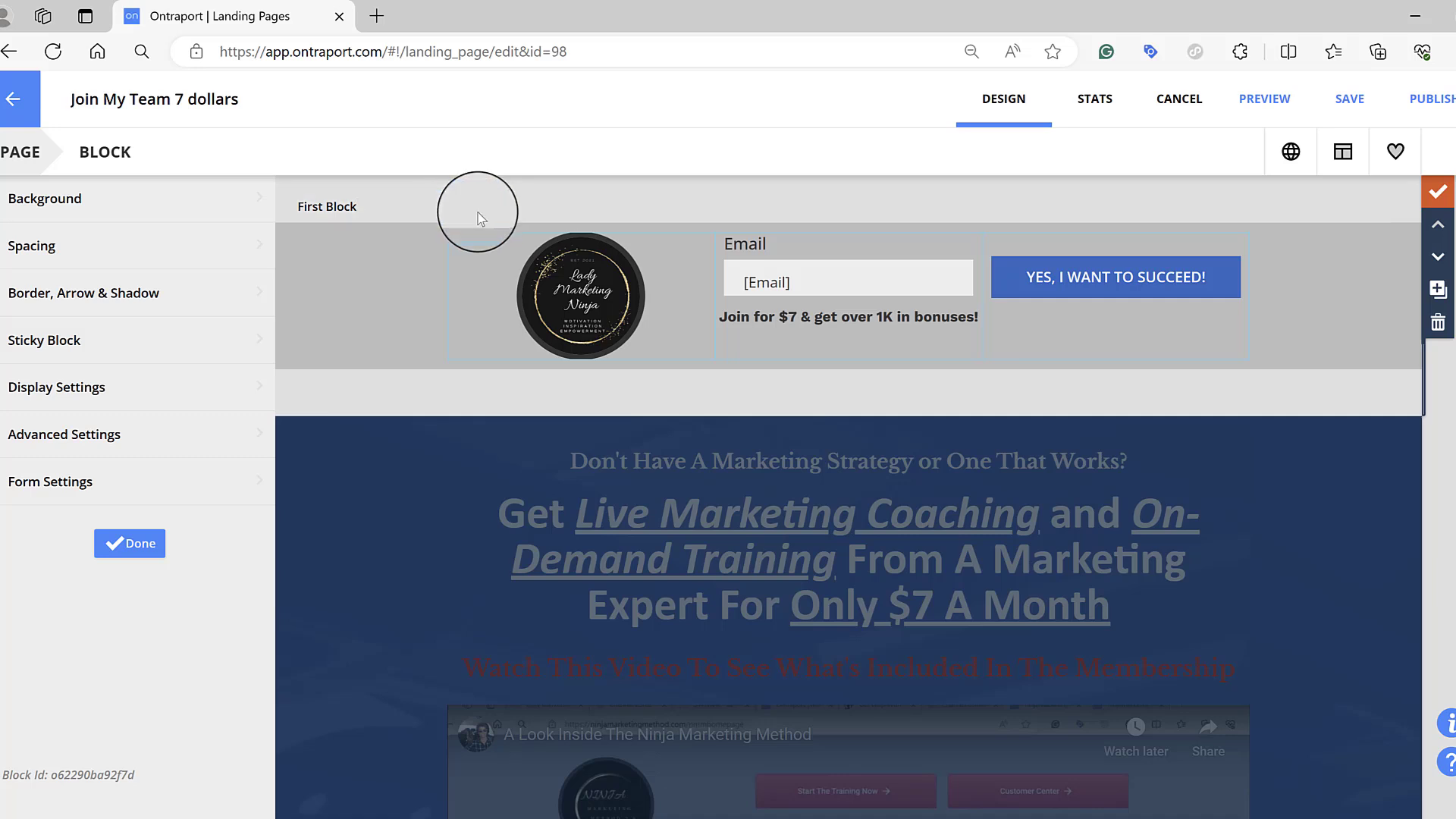
pyautogui.click(1438, 196)
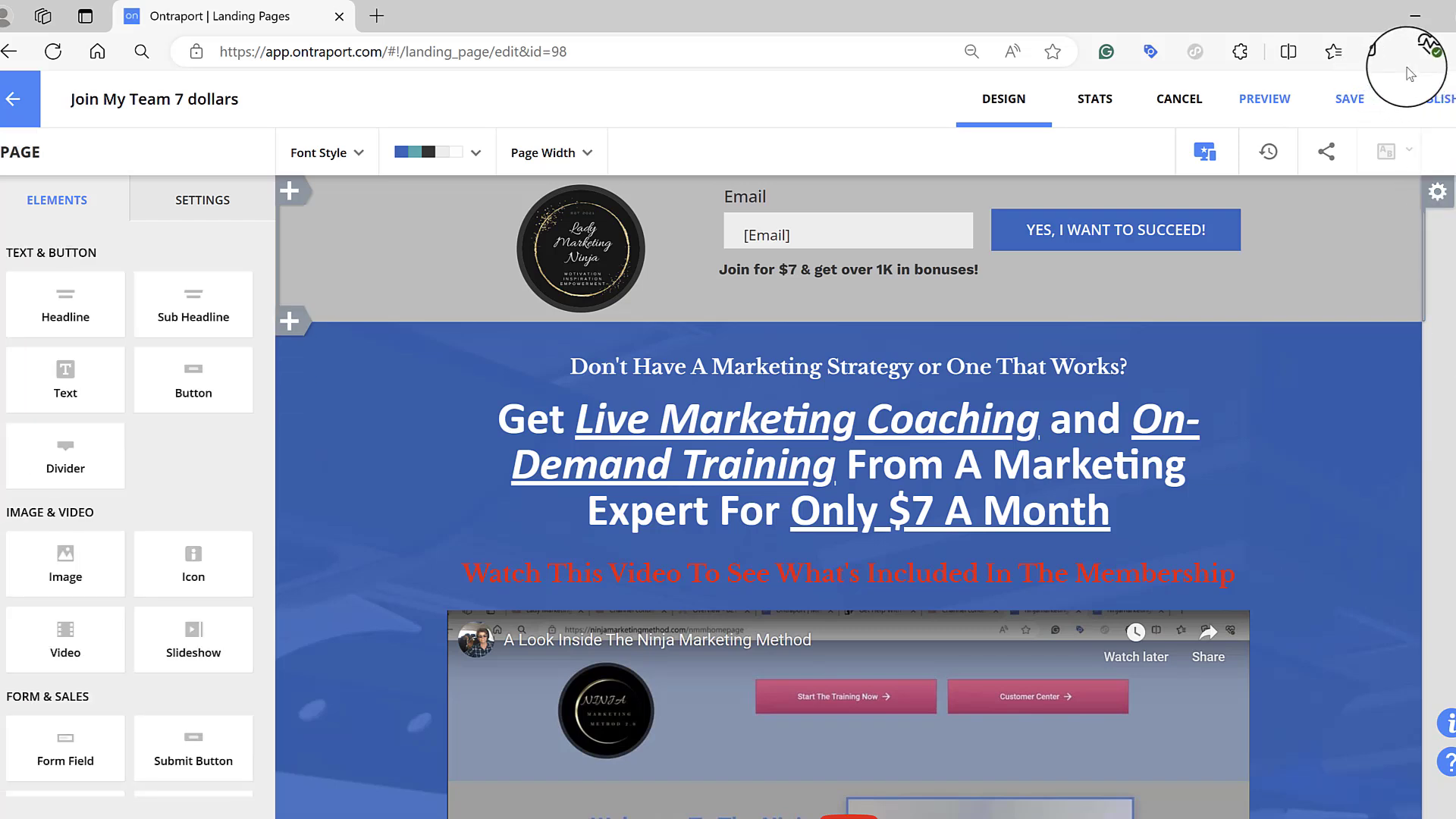
# Step: Save the landing page and re-publish it with the changes
pyautogui.click(1348, 100)
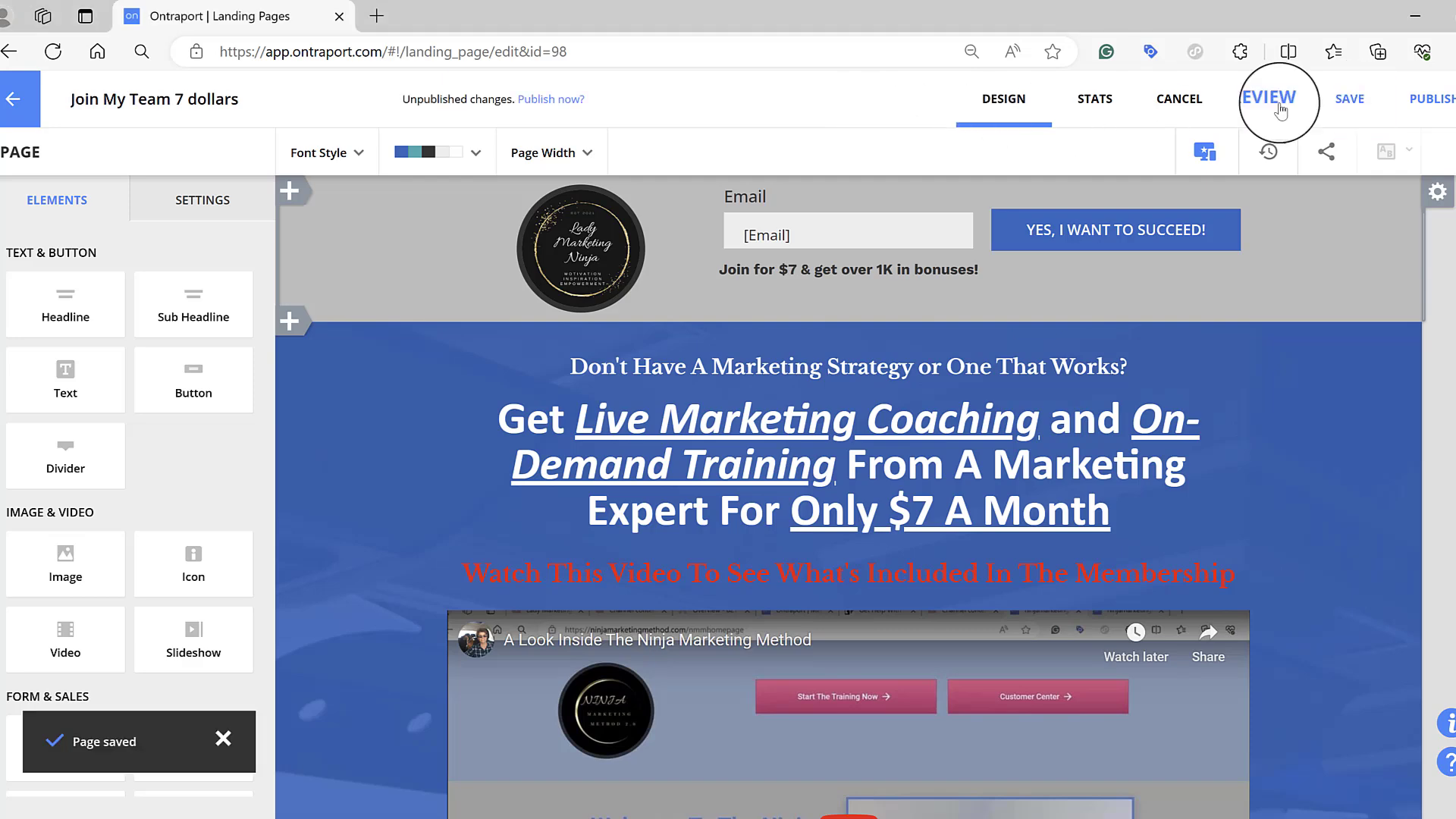
pyautogui.click(1434, 113)
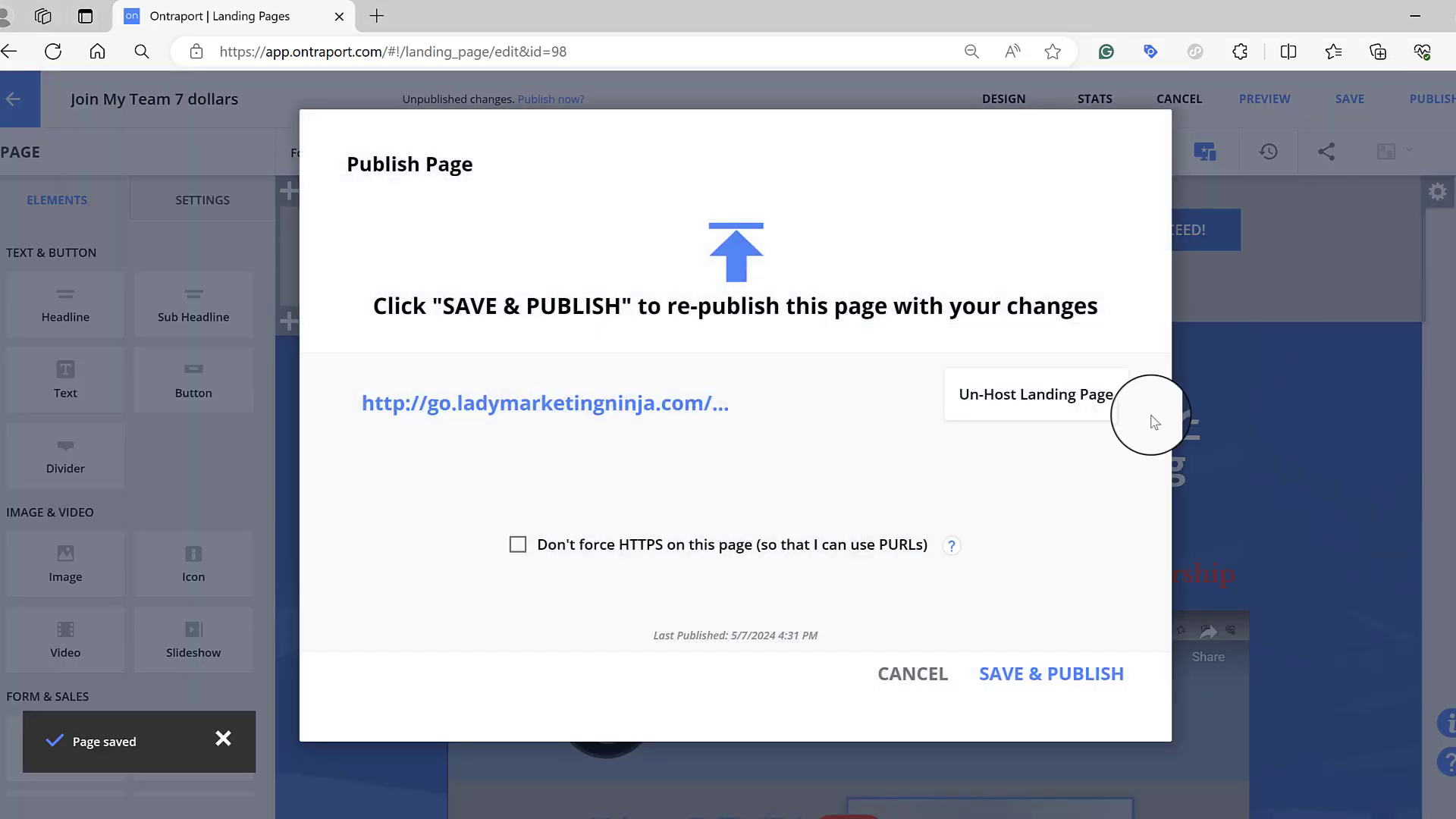
pyautogui.click(1044, 675)
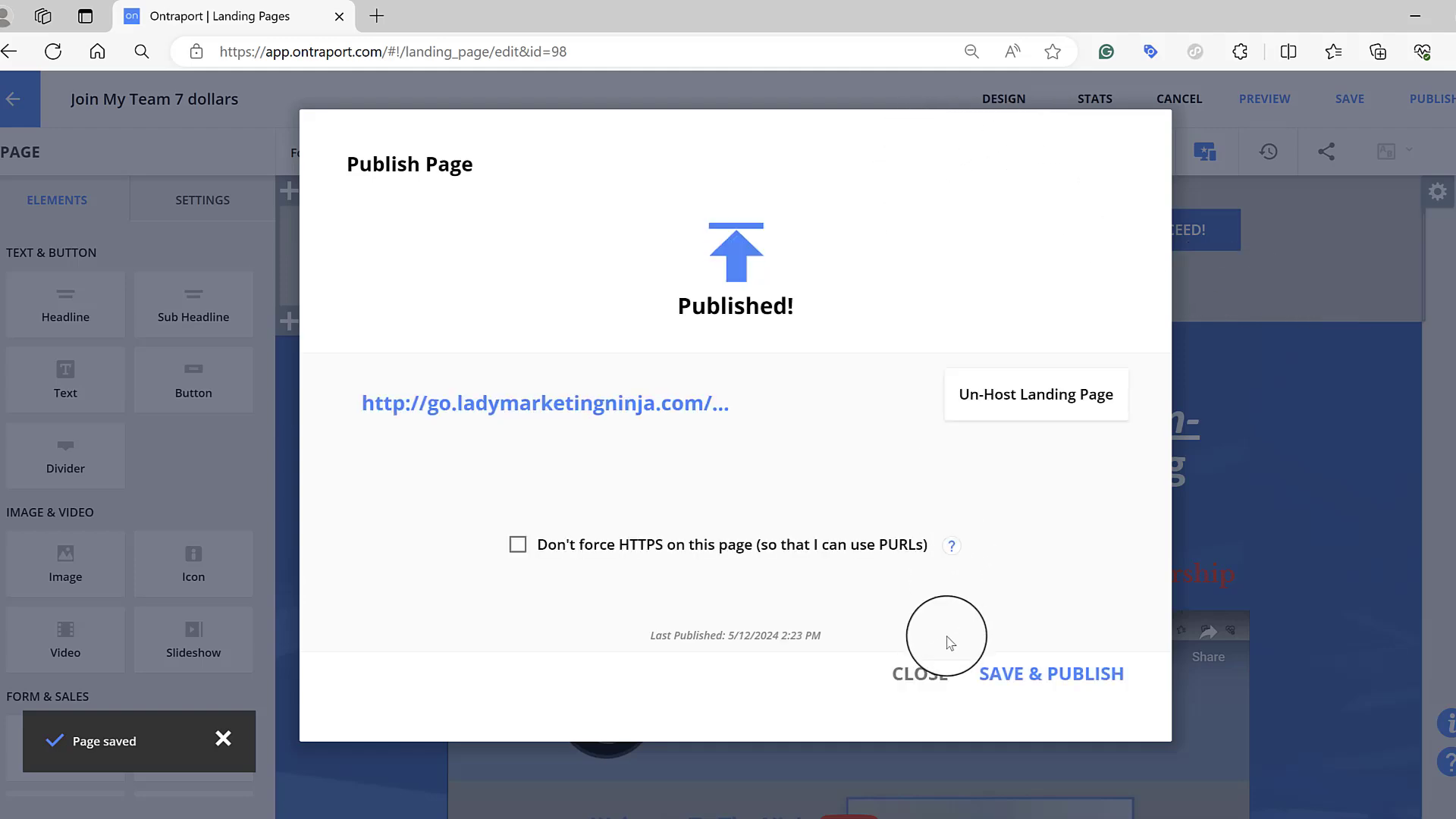
pyautogui.click(927, 668)
# Step: Rename the email form block below the list of challenges as 2nd Block, close its settings and save the page
pyautogui.scroll(-10, 881, 570)
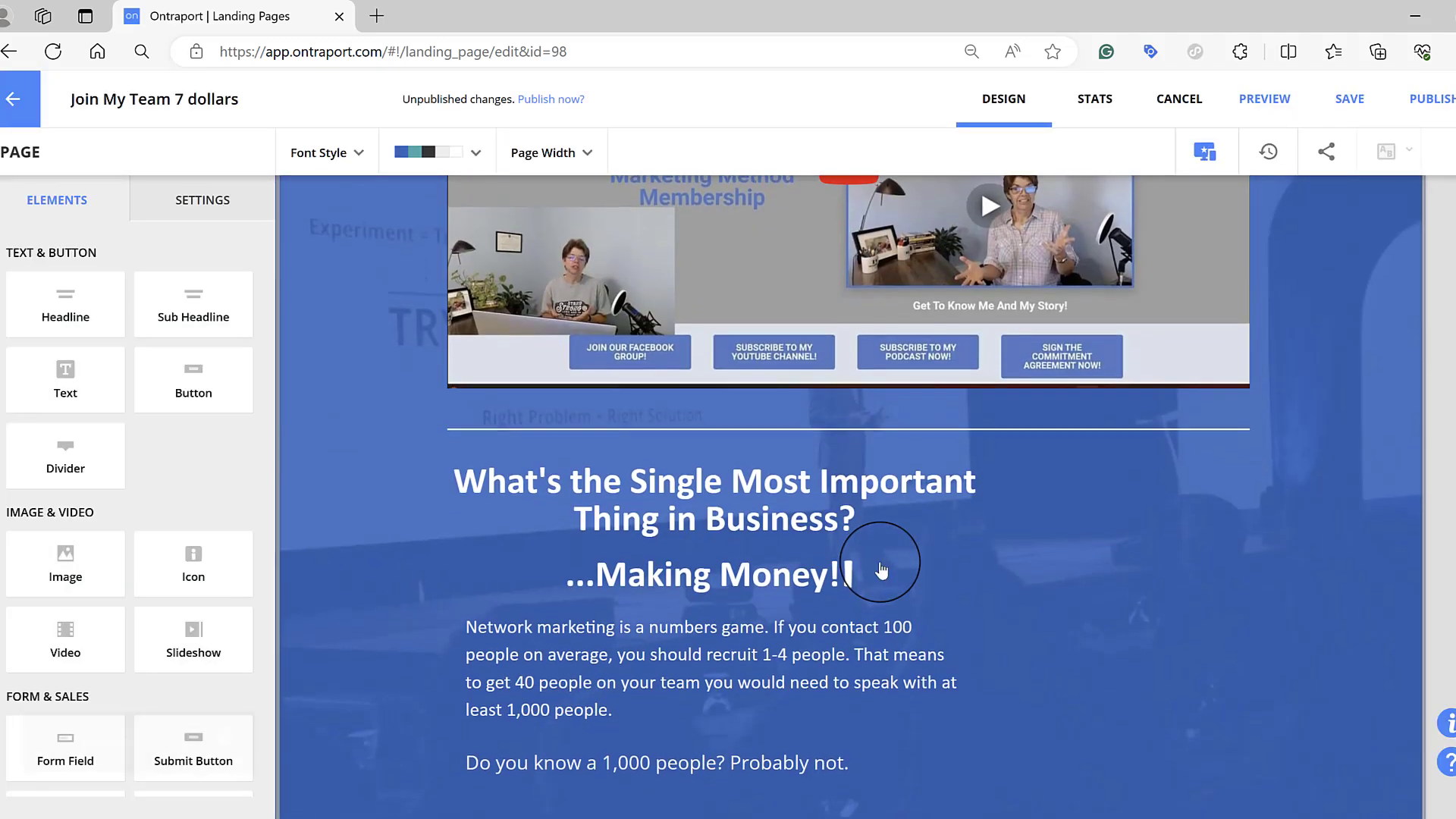
pyautogui.scroll(-15, 881, 571)
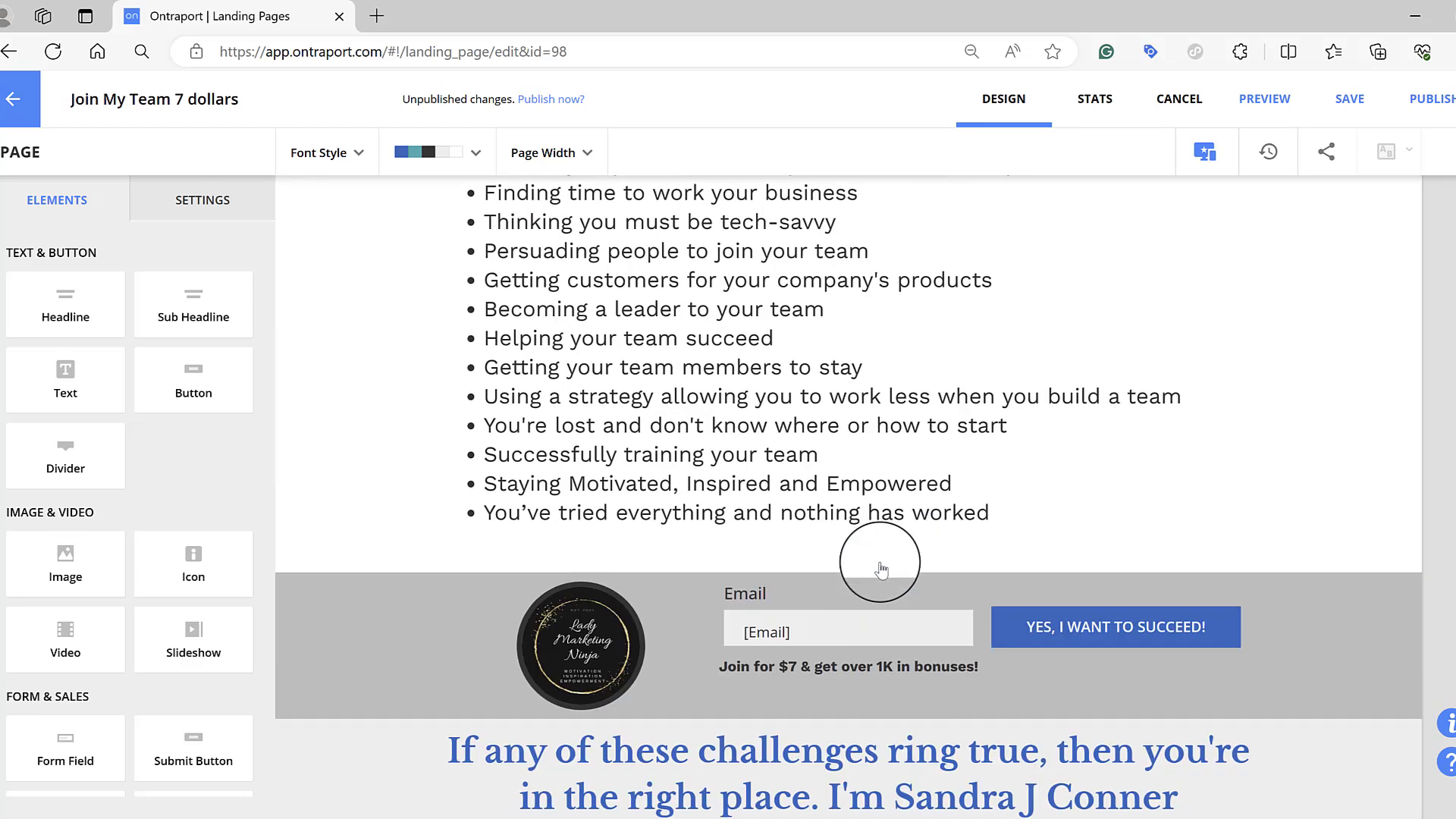
pyautogui.click(1191, 618)
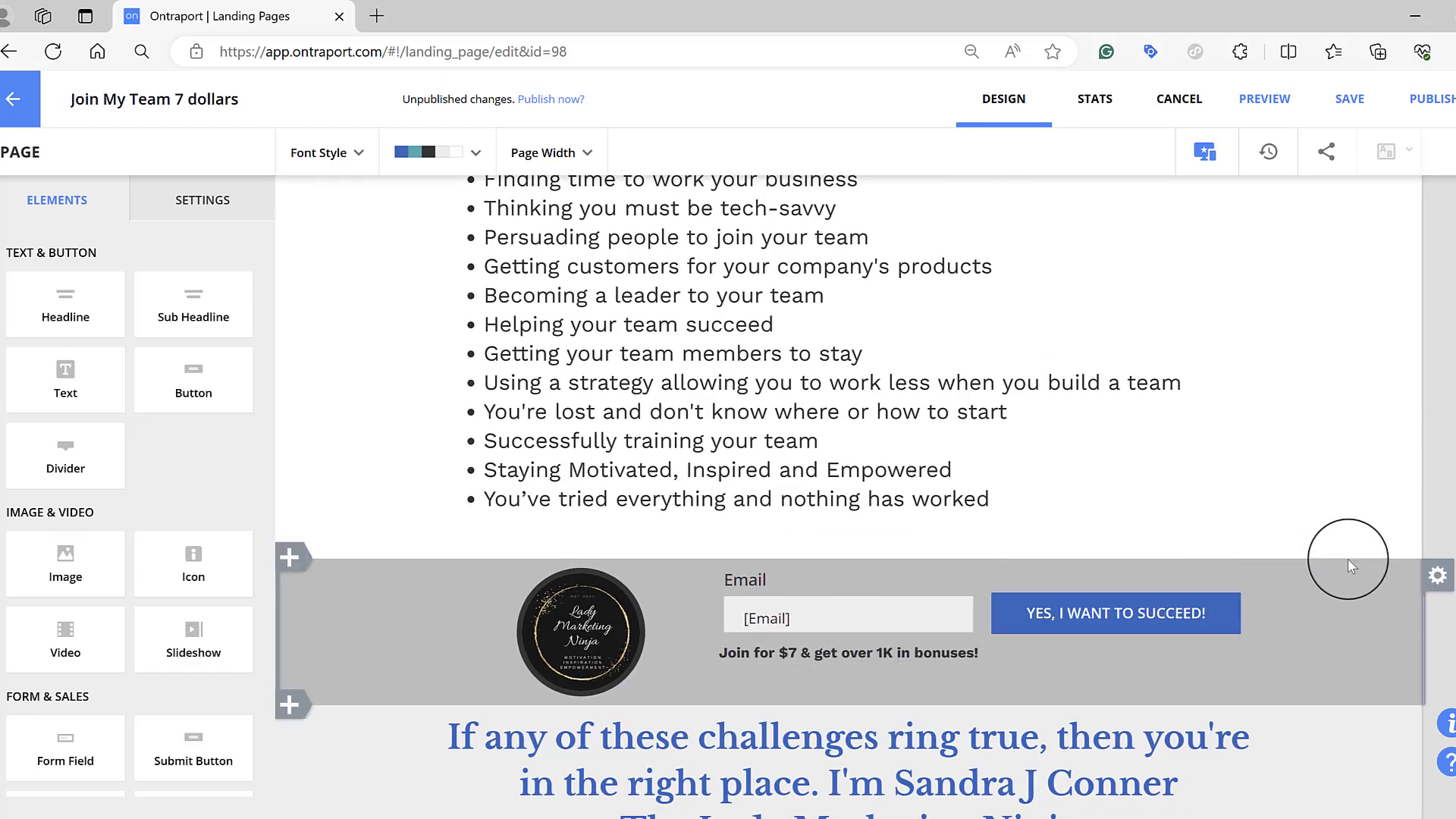
pyautogui.click(1437, 575)
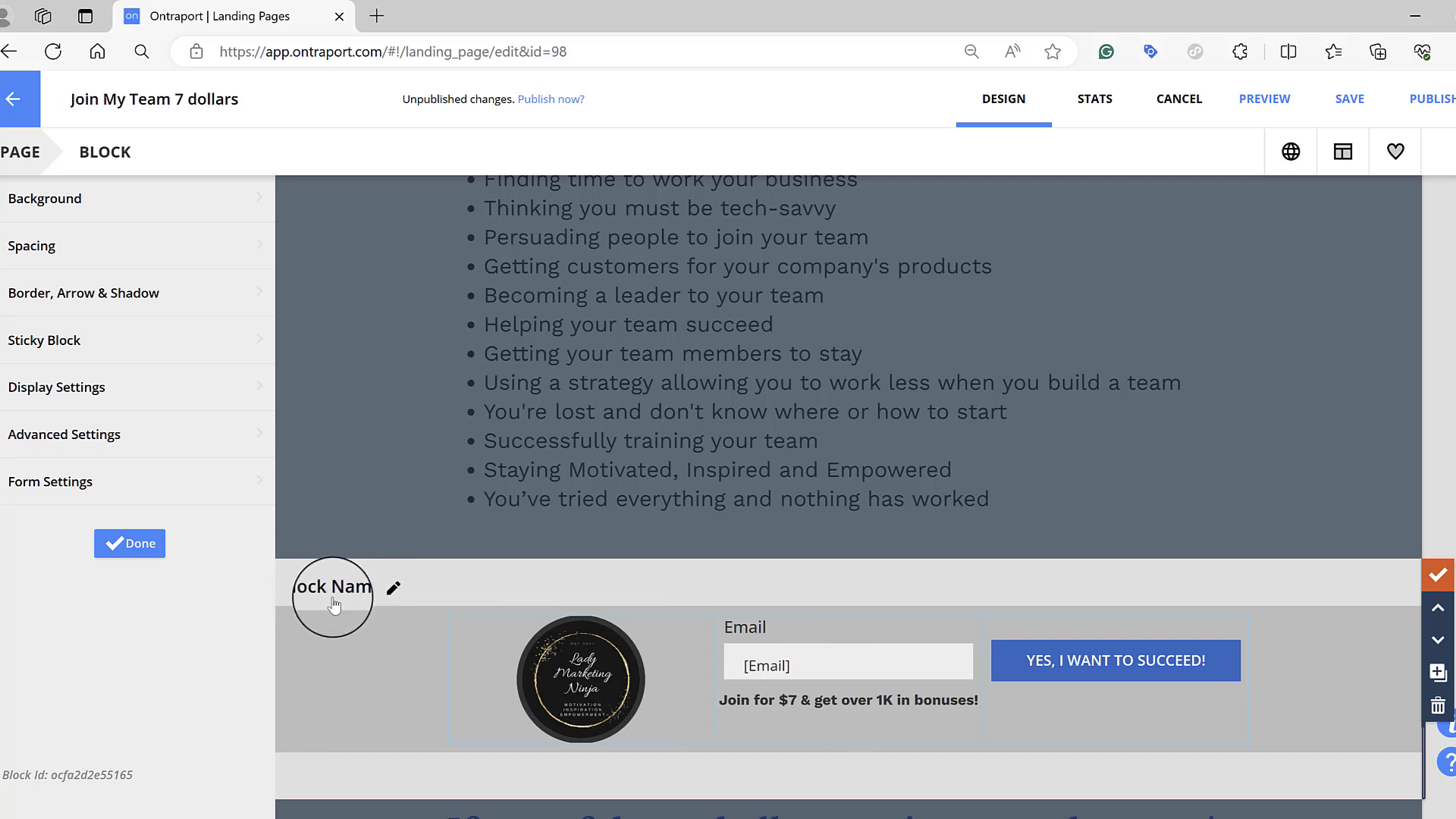
pyautogui.click(394, 591)
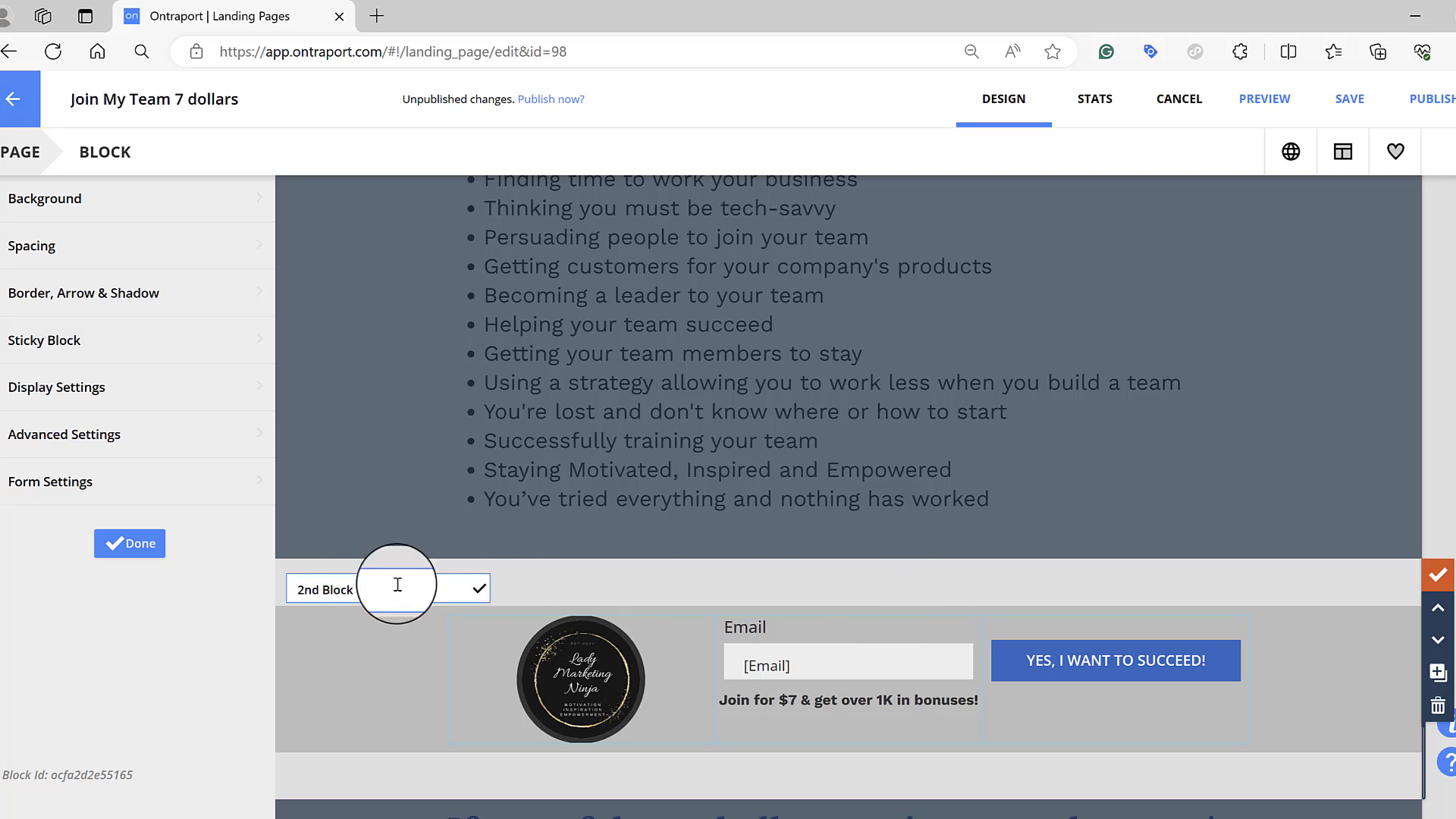
pyautogui.click(899, 654)
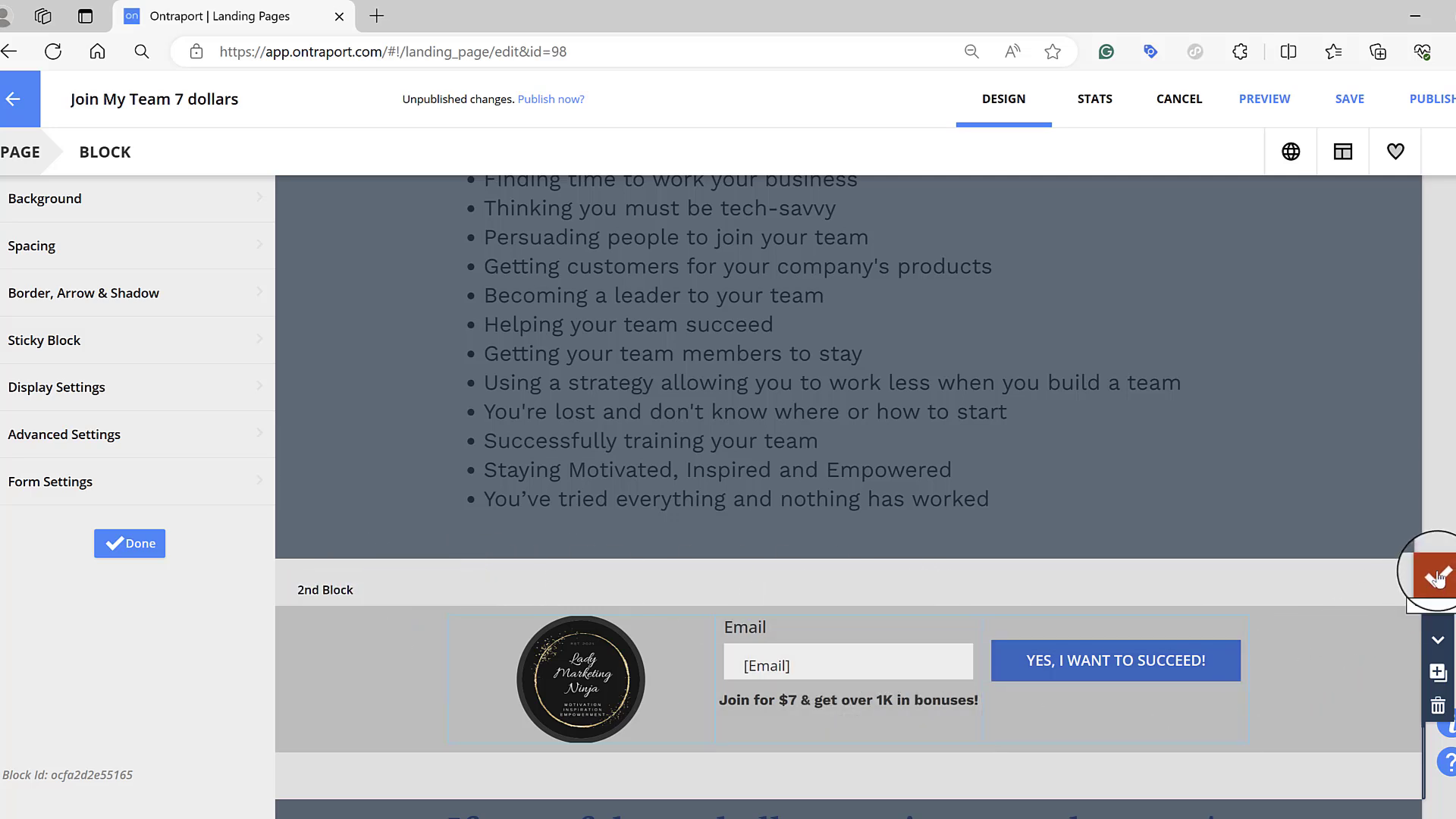
pyautogui.click(1164, 686)
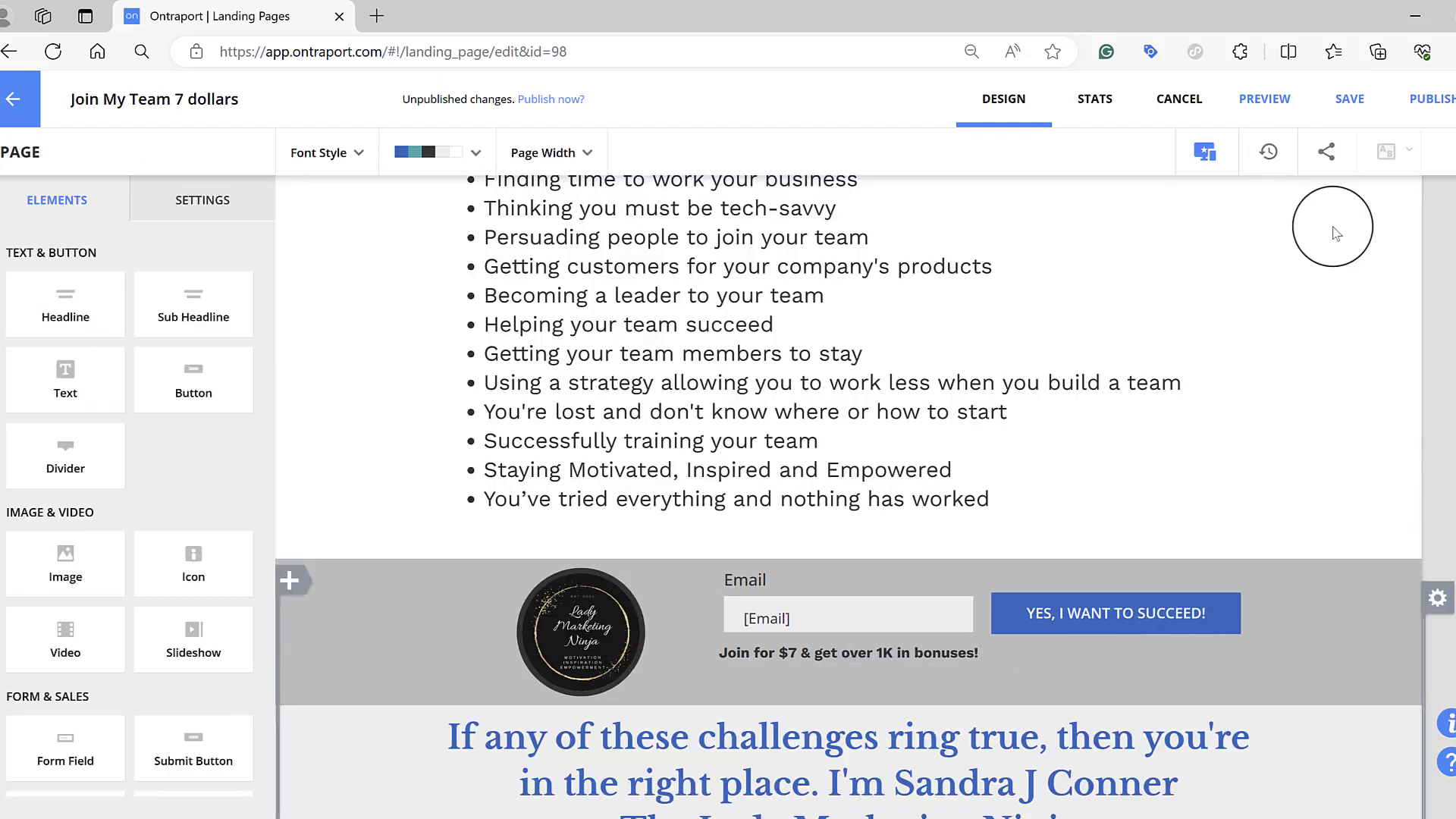
pyautogui.click(1349, 98)
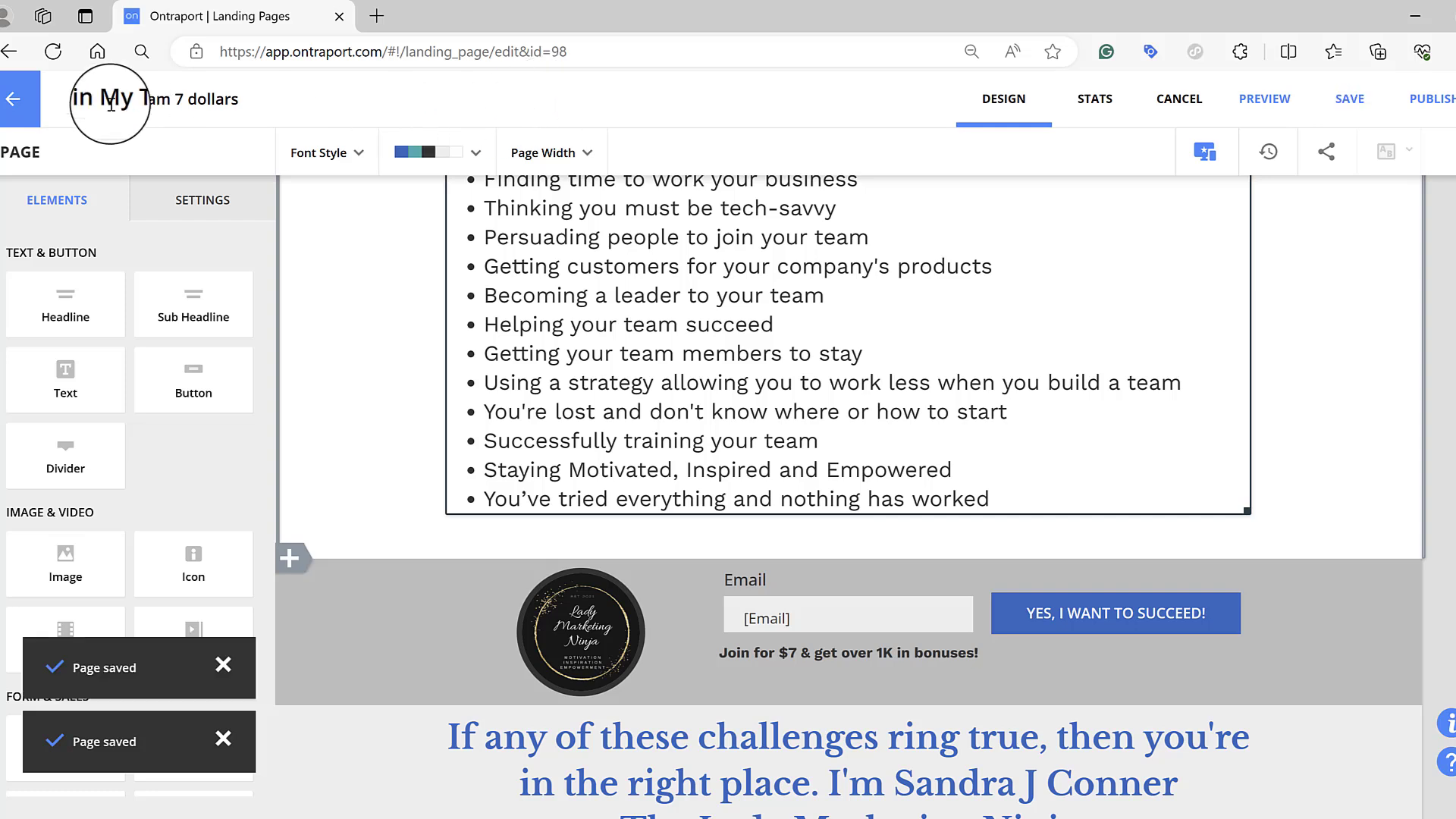
# Step: Leave the page editor, reopen the Demo automation and check which form its Submits Form trigger uses
pyautogui.click(15, 105)
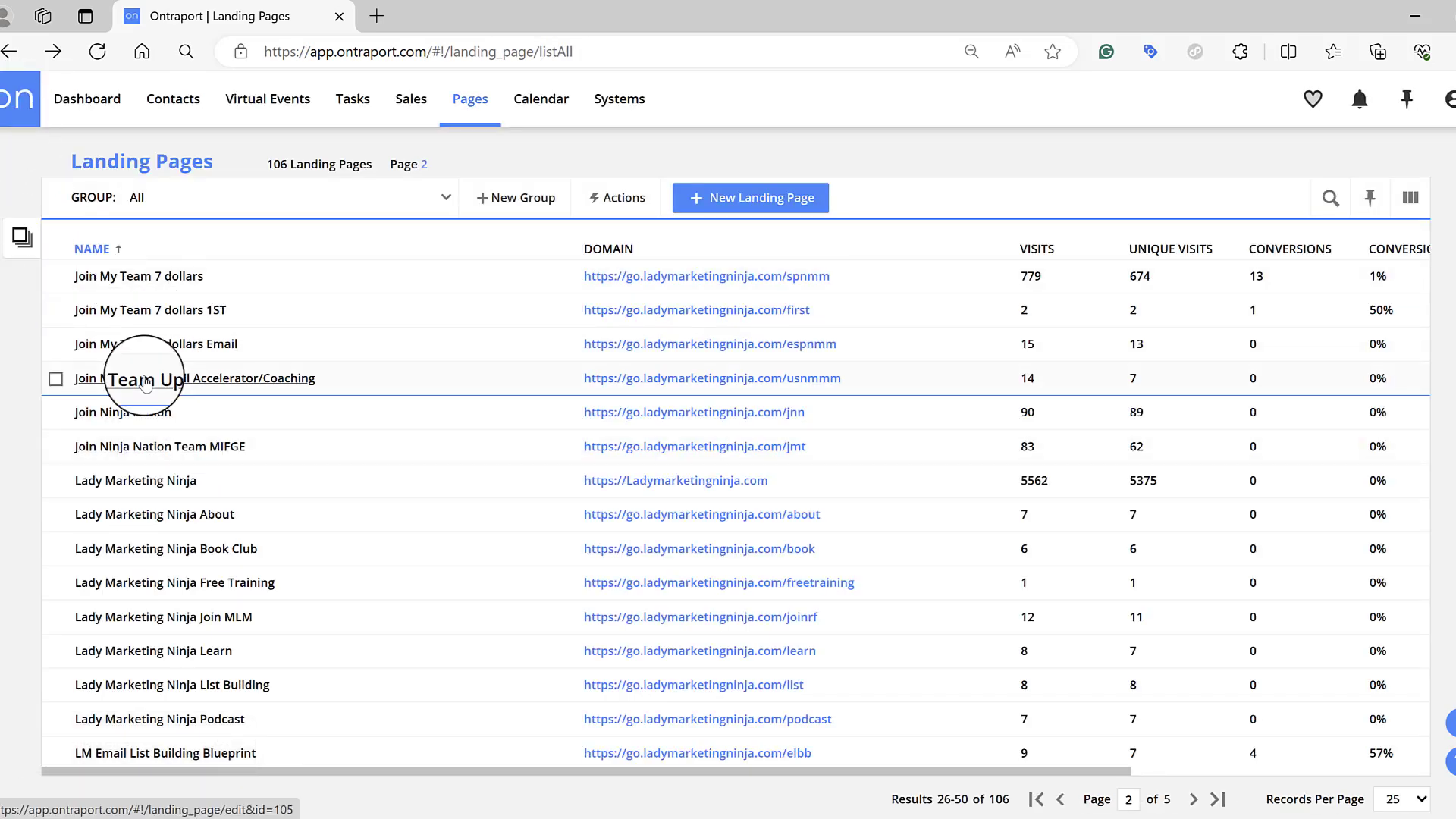
pyautogui.click(174, 101)
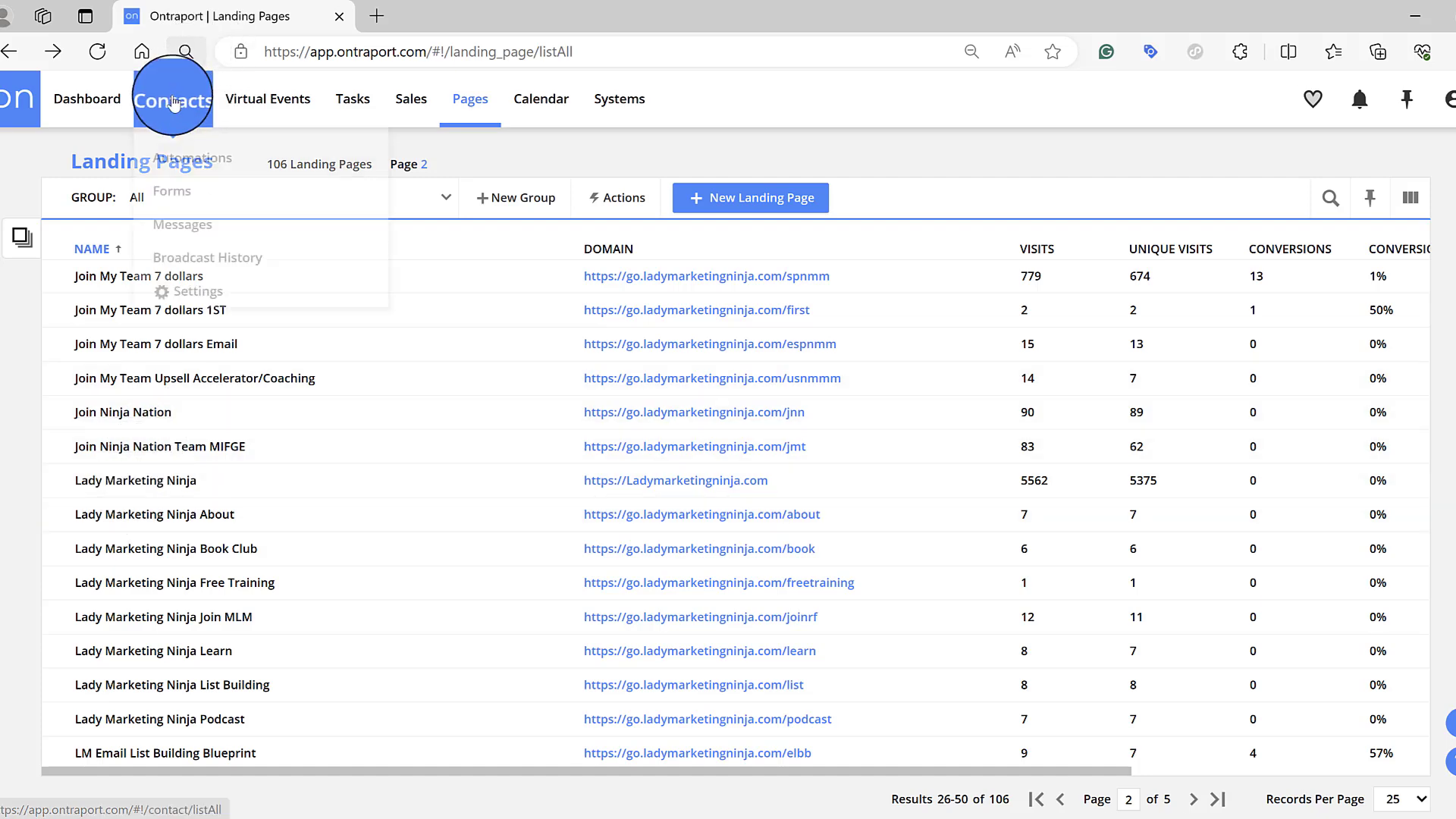
pyautogui.click(182, 171)
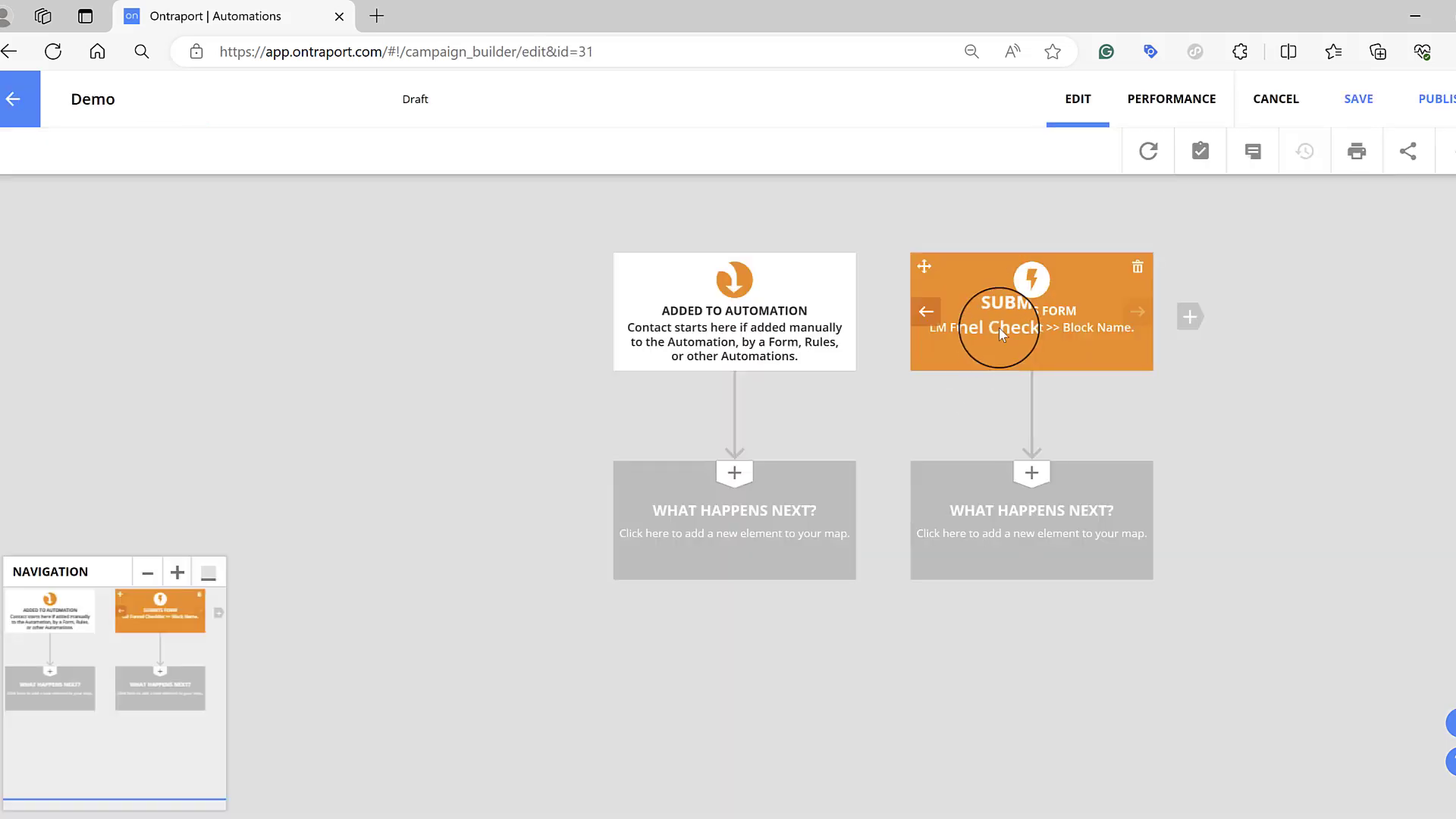
pyautogui.click(1053, 334)
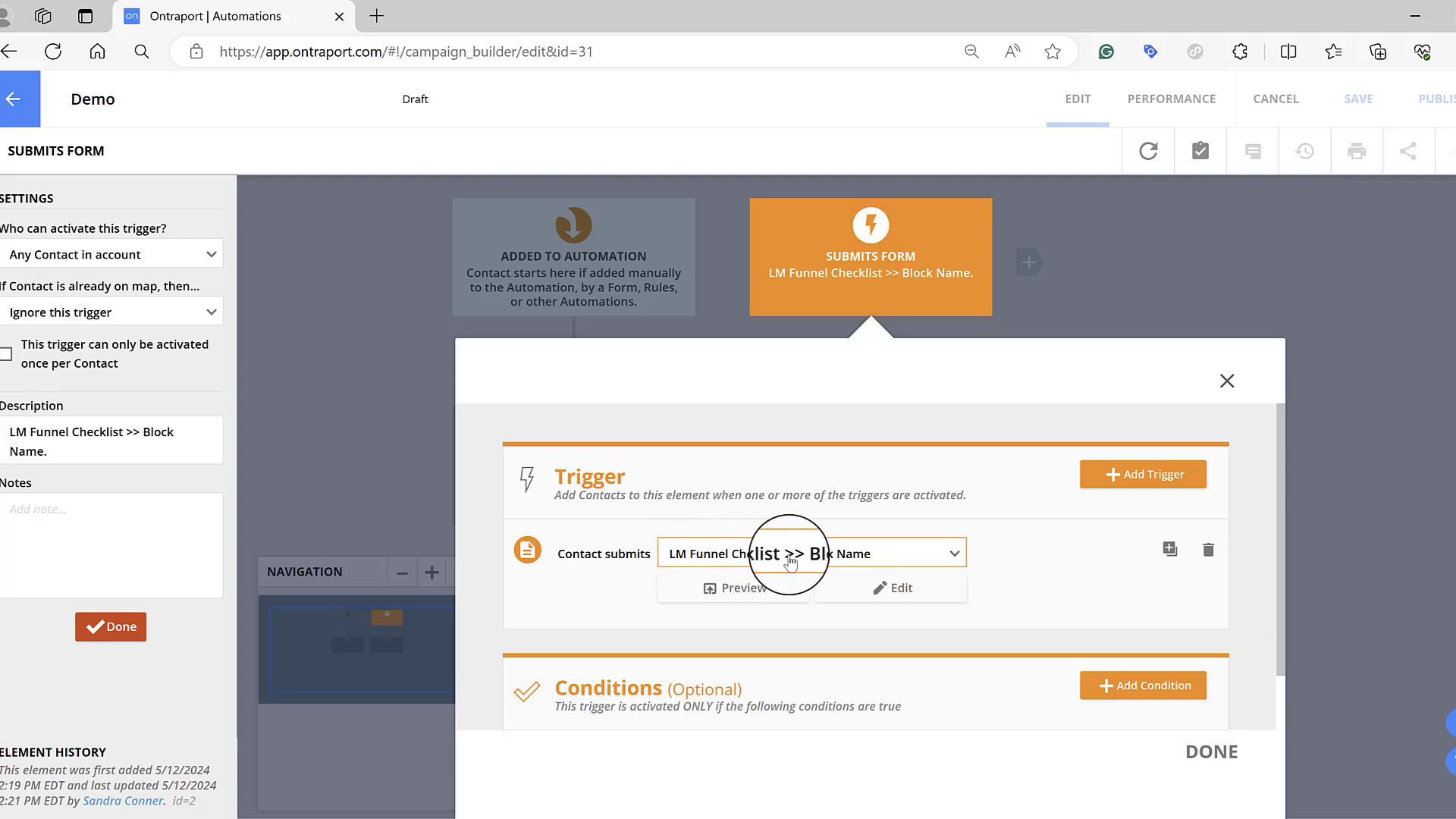
pyautogui.click(1220, 754)
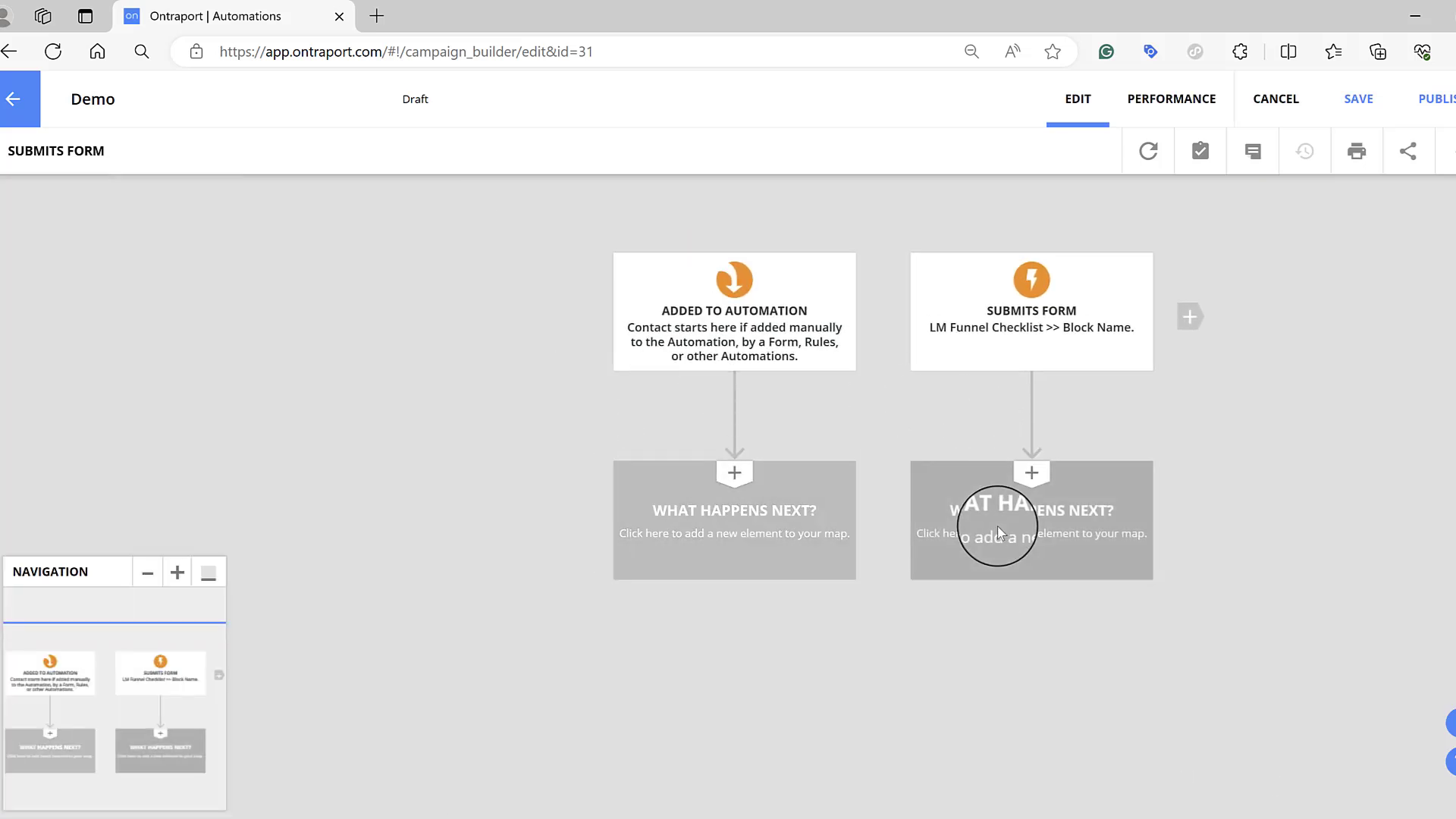
# Step: Add a Go To filter as the element below the Submits Form trigger
pyautogui.click(1020, 513)
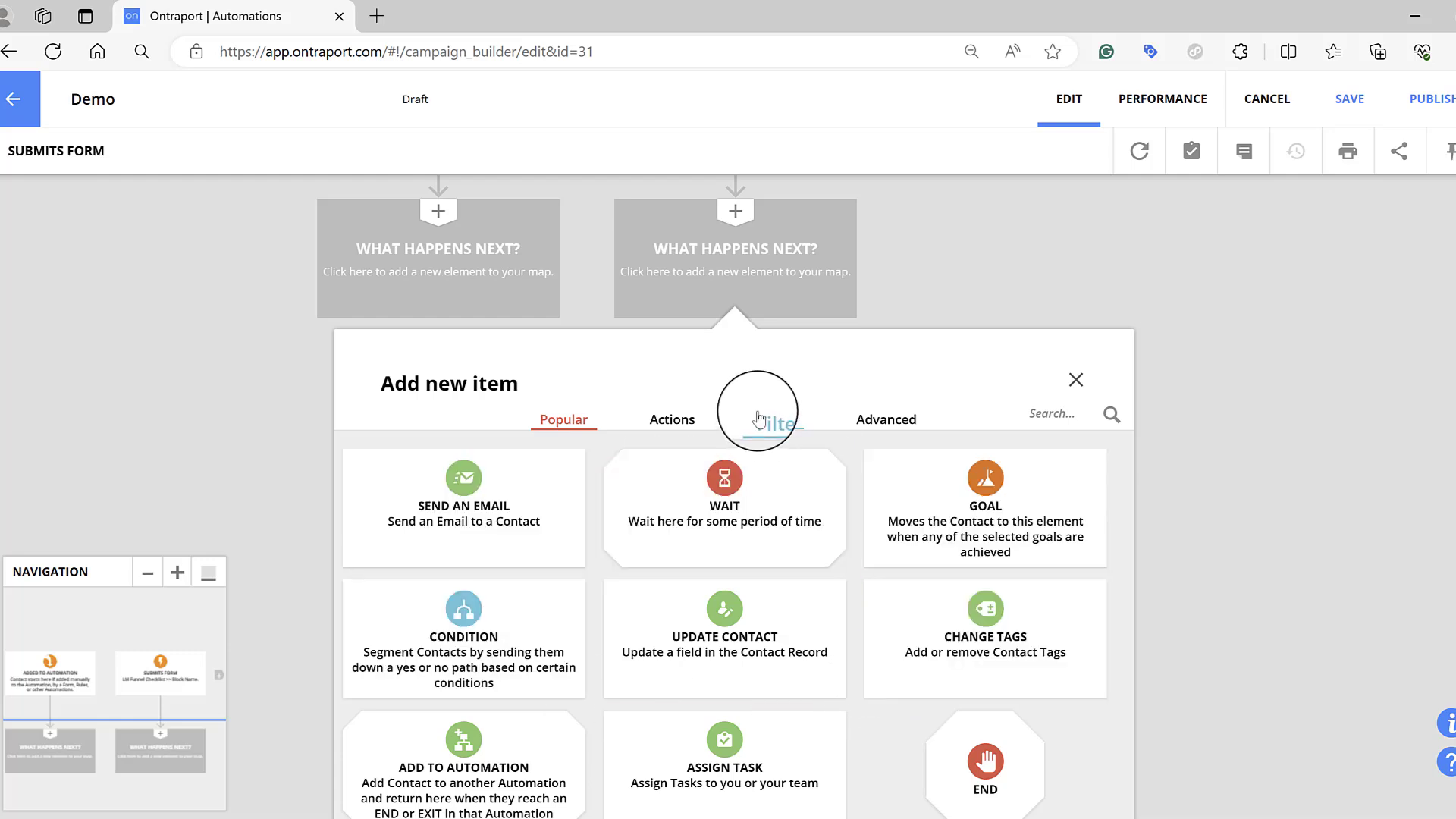
pyautogui.click(885, 422)
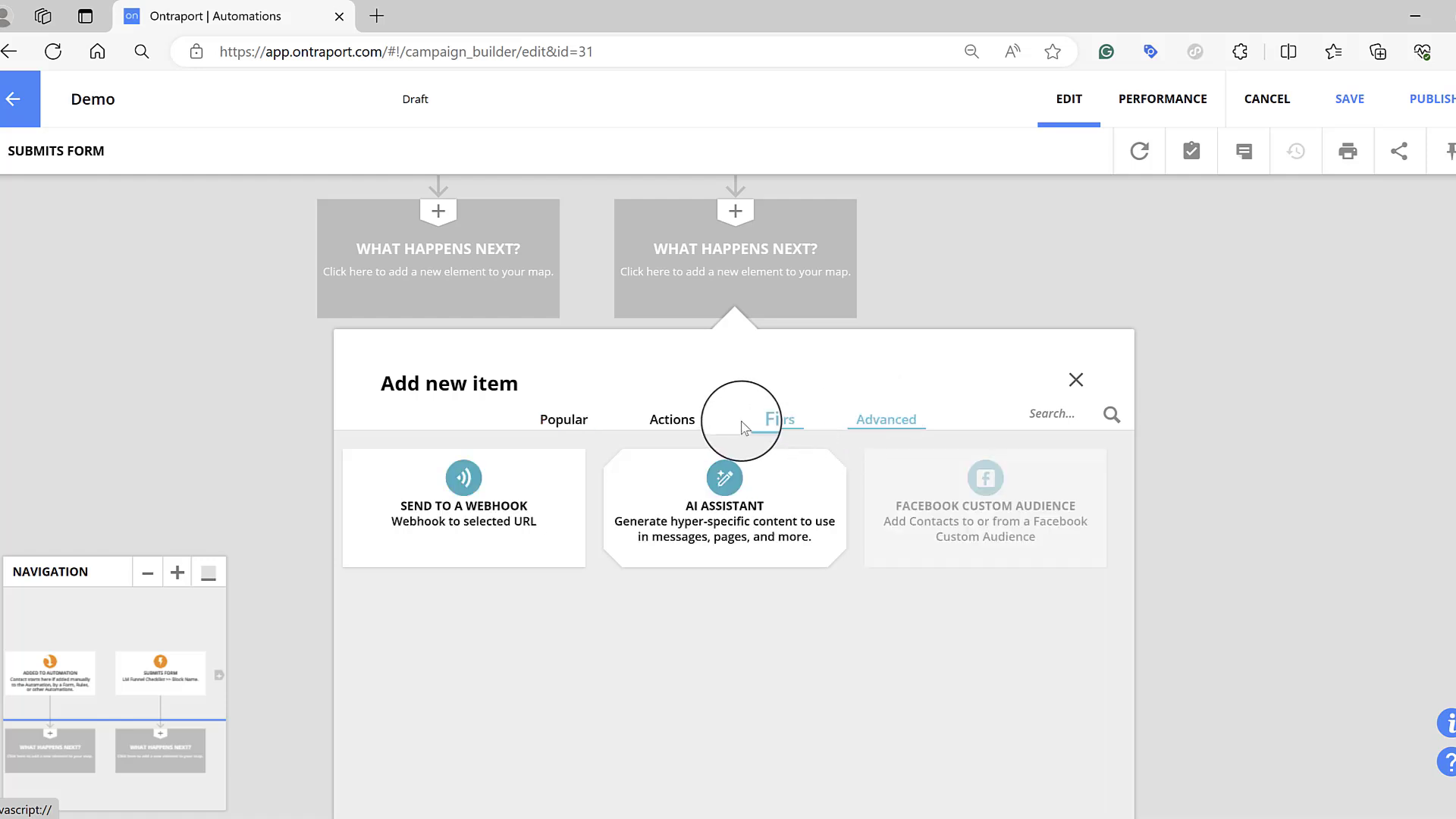
pyautogui.click(771, 424)
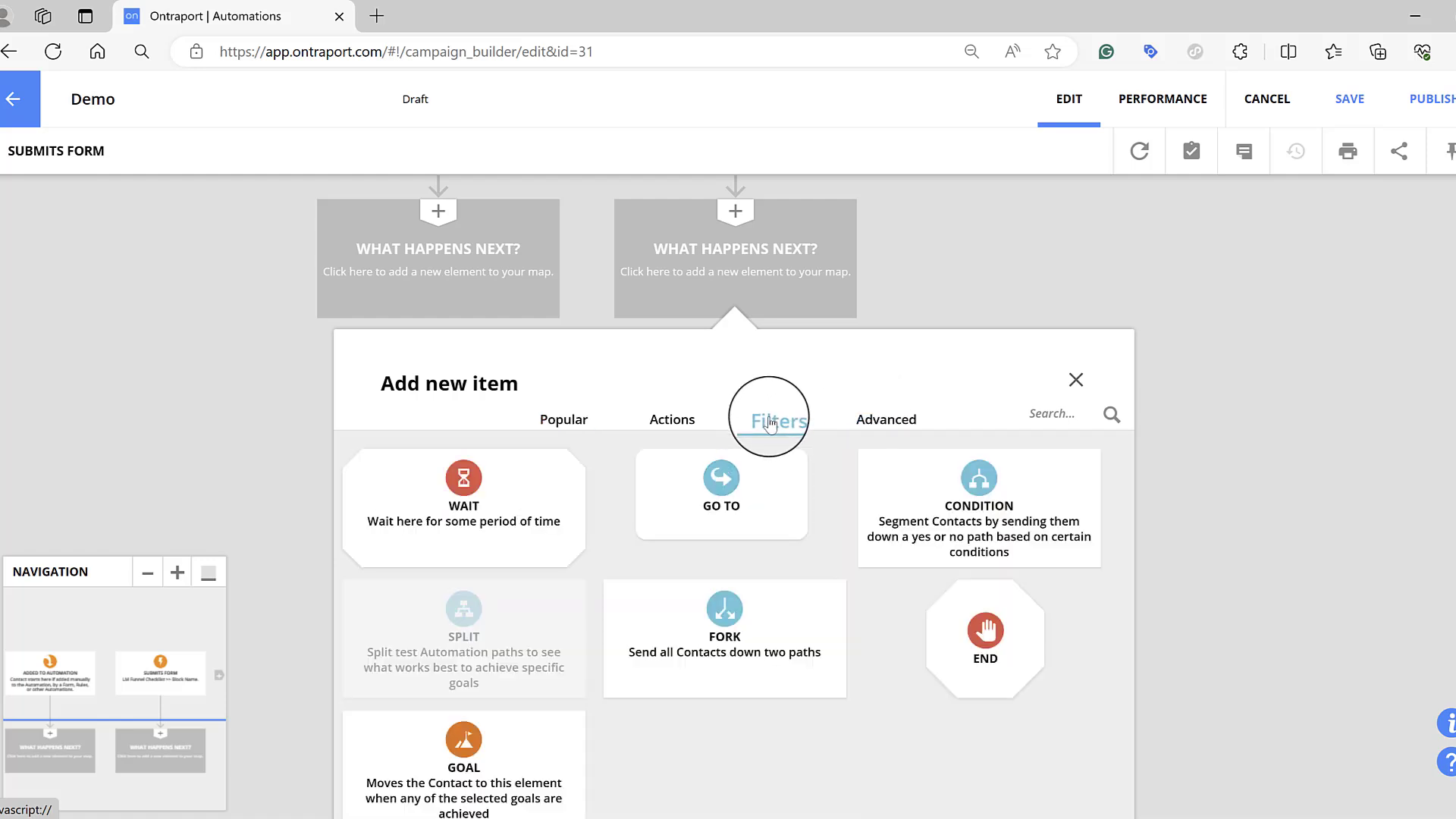
pyautogui.click(737, 481)
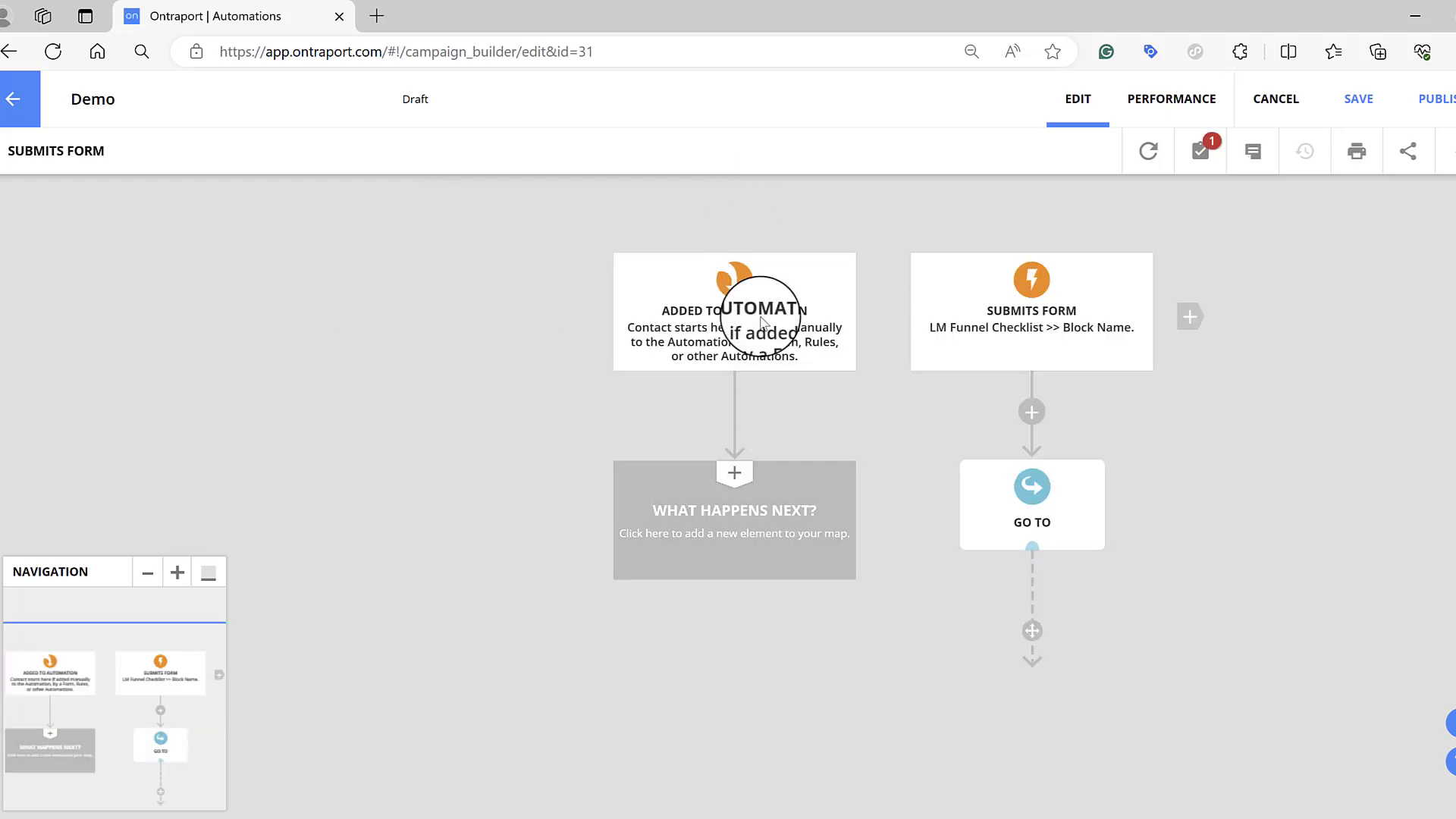
# Step: Add a Send an Email element below Added to Automation and open its settings
pyautogui.click(744, 515)
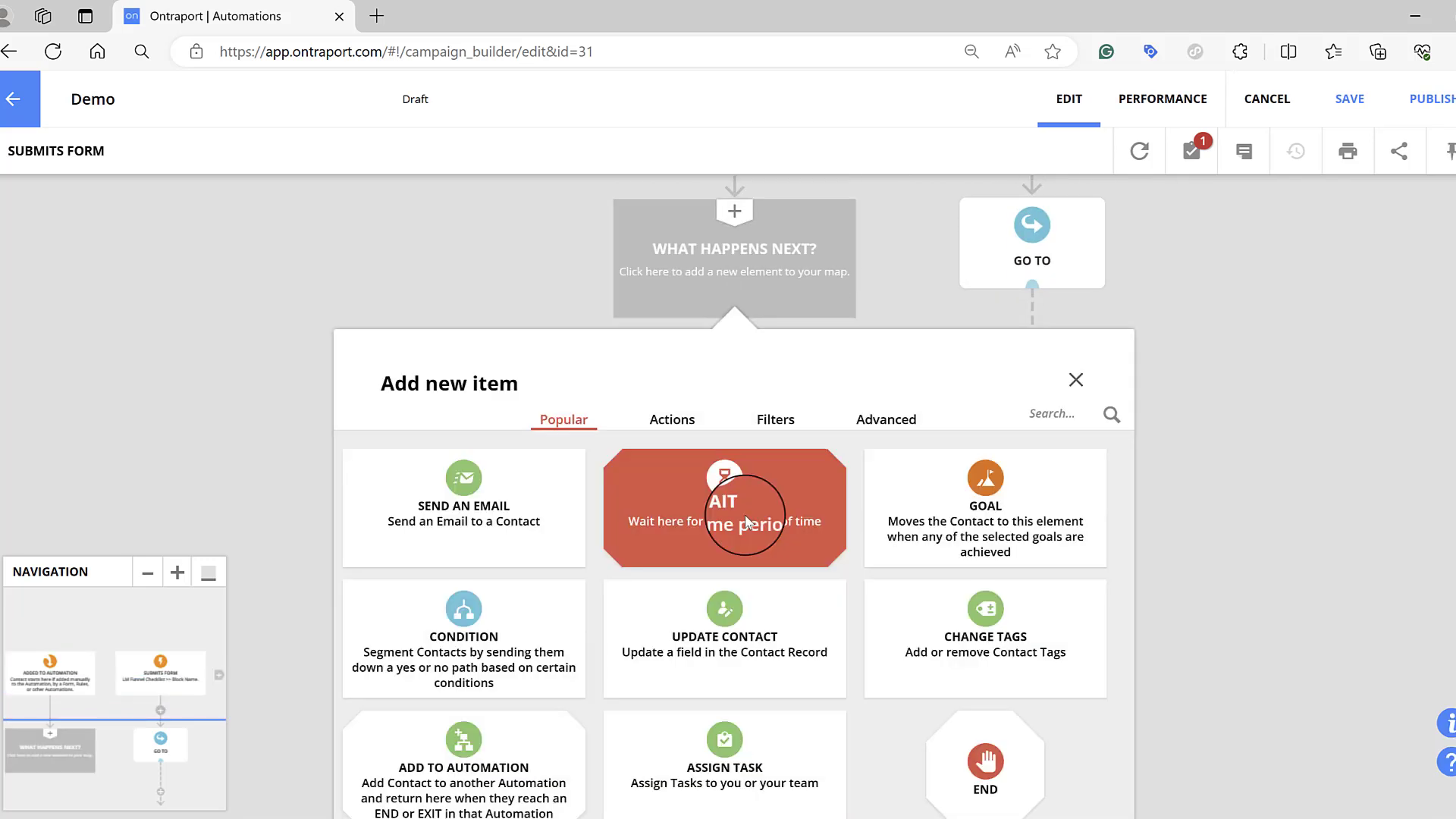
pyautogui.click(529, 501)
pyautogui.click(789, 494)
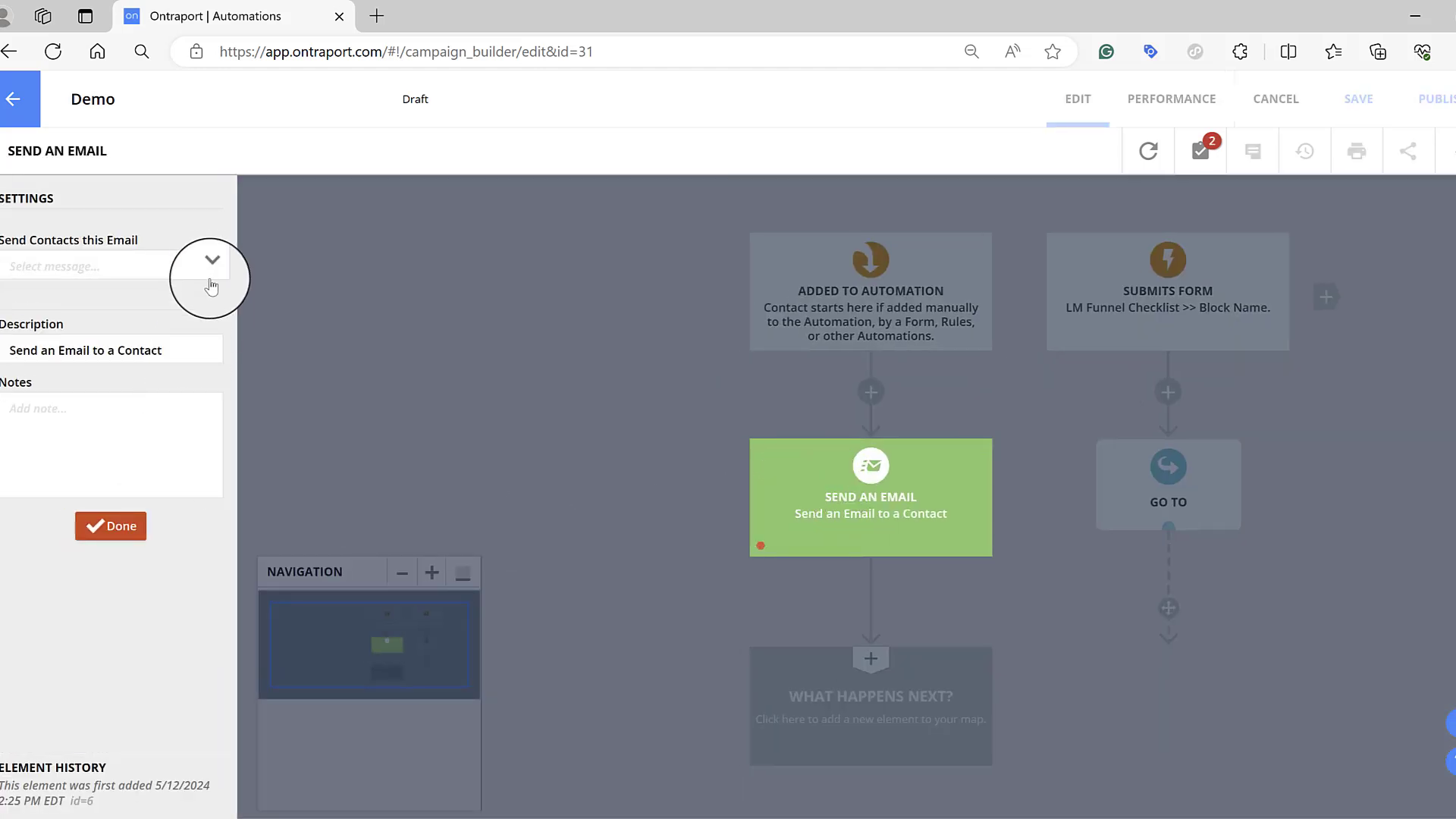
# Step: Browse the existing messages available for the Send an Email element
pyautogui.click(198, 272)
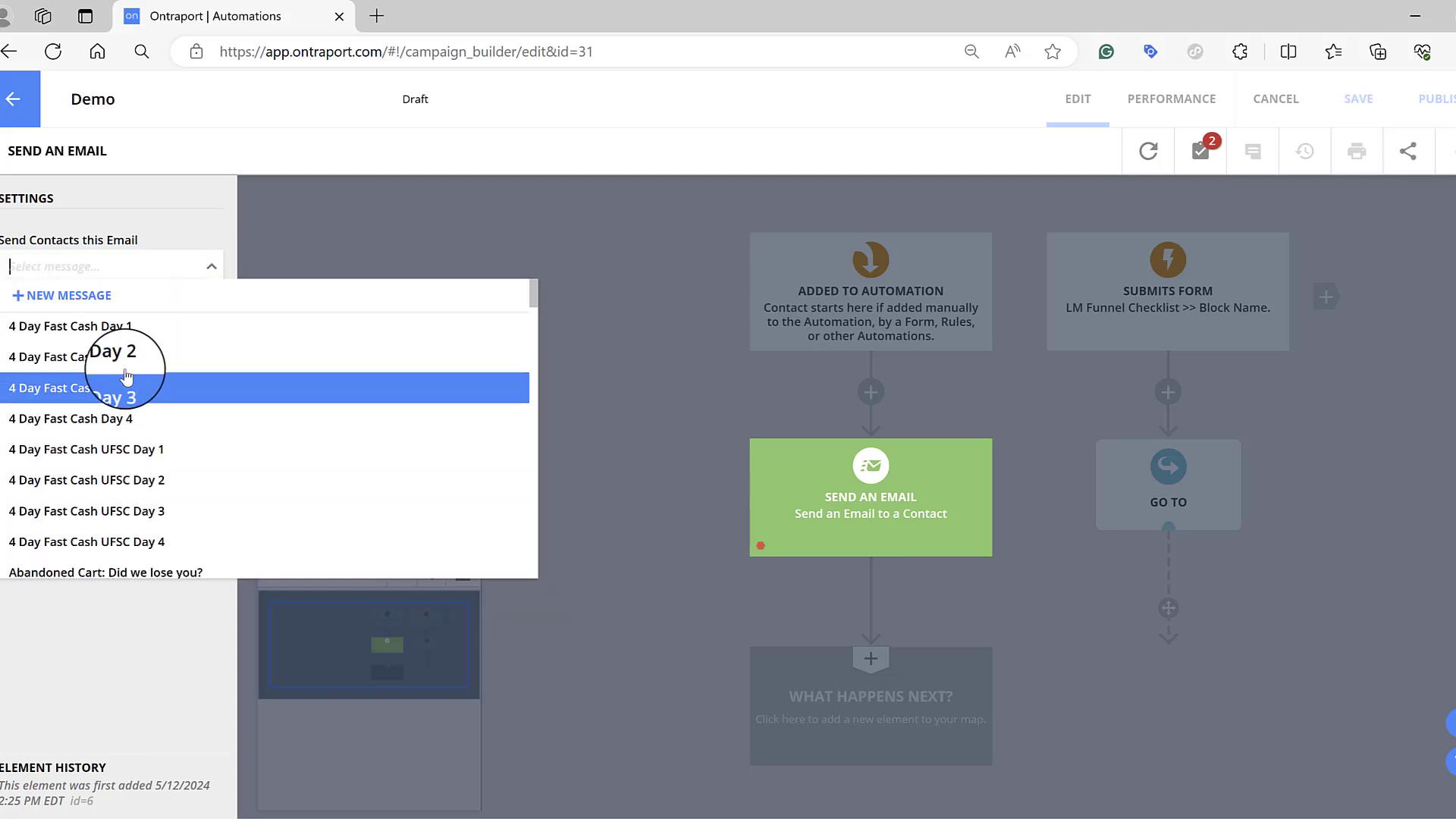
pyautogui.scroll(-2, 127, 382)
pyautogui.scroll(-5, 127, 382)
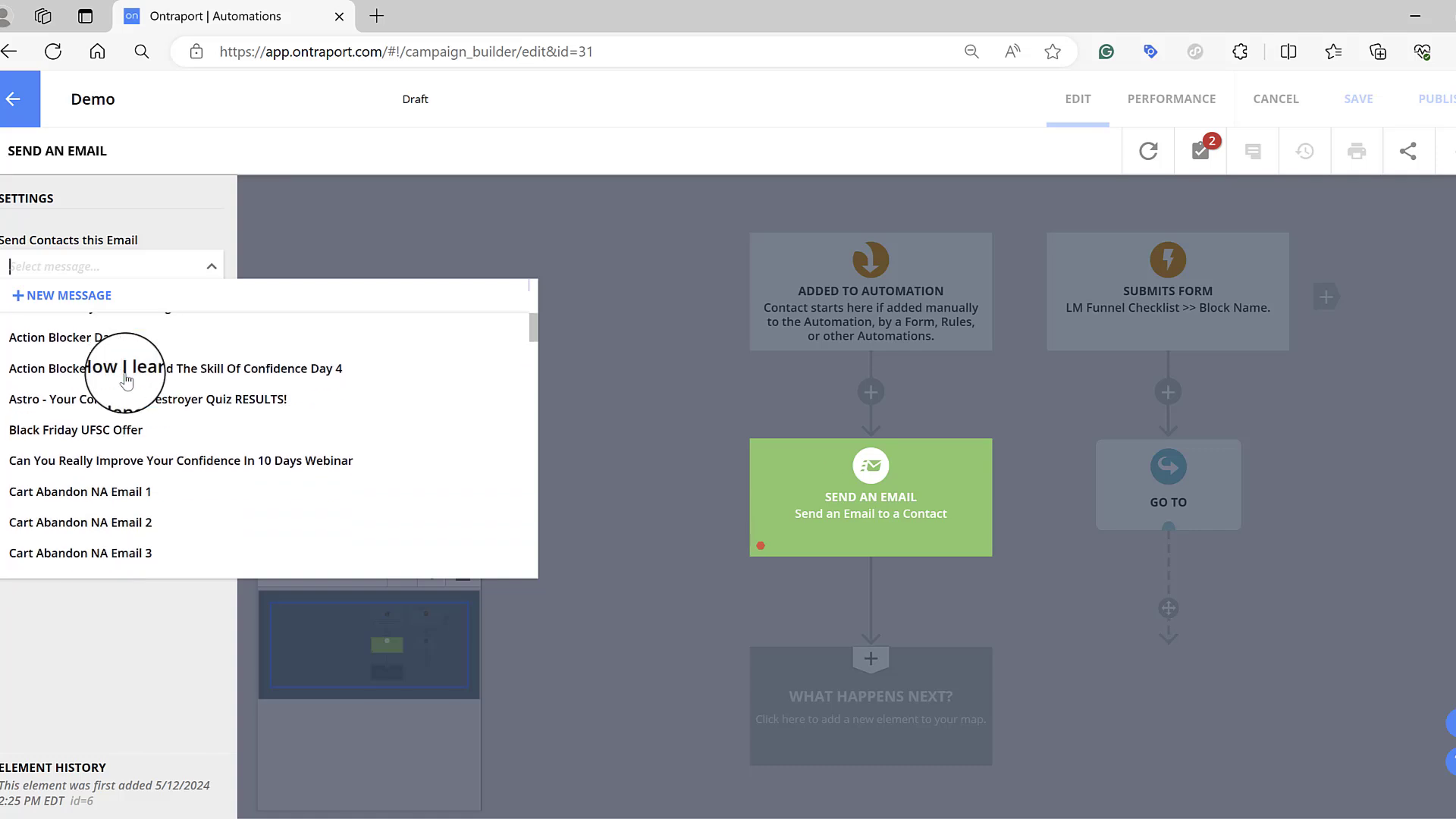
pyautogui.scroll(-3, 127, 382)
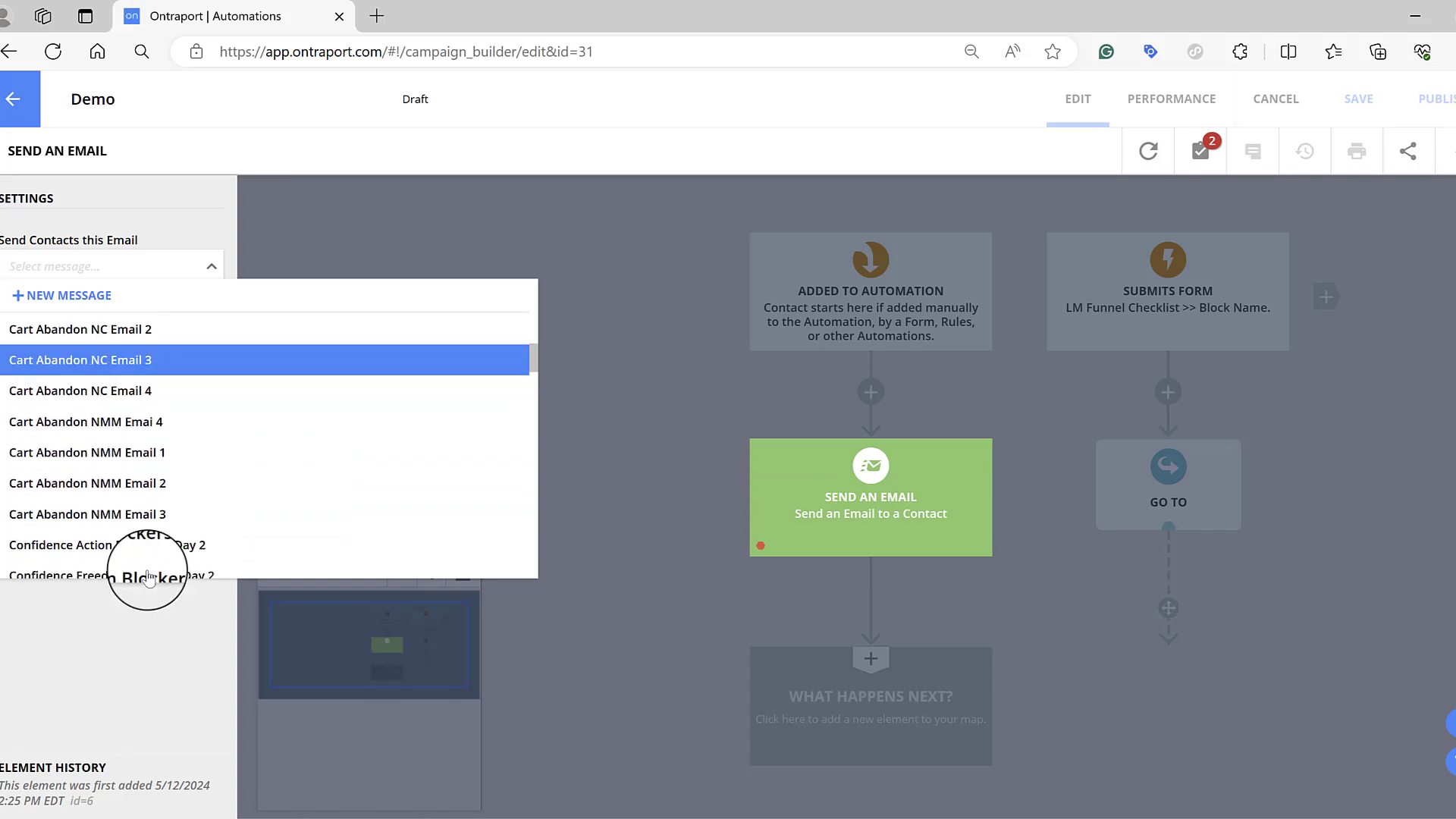
pyautogui.click(151, 680)
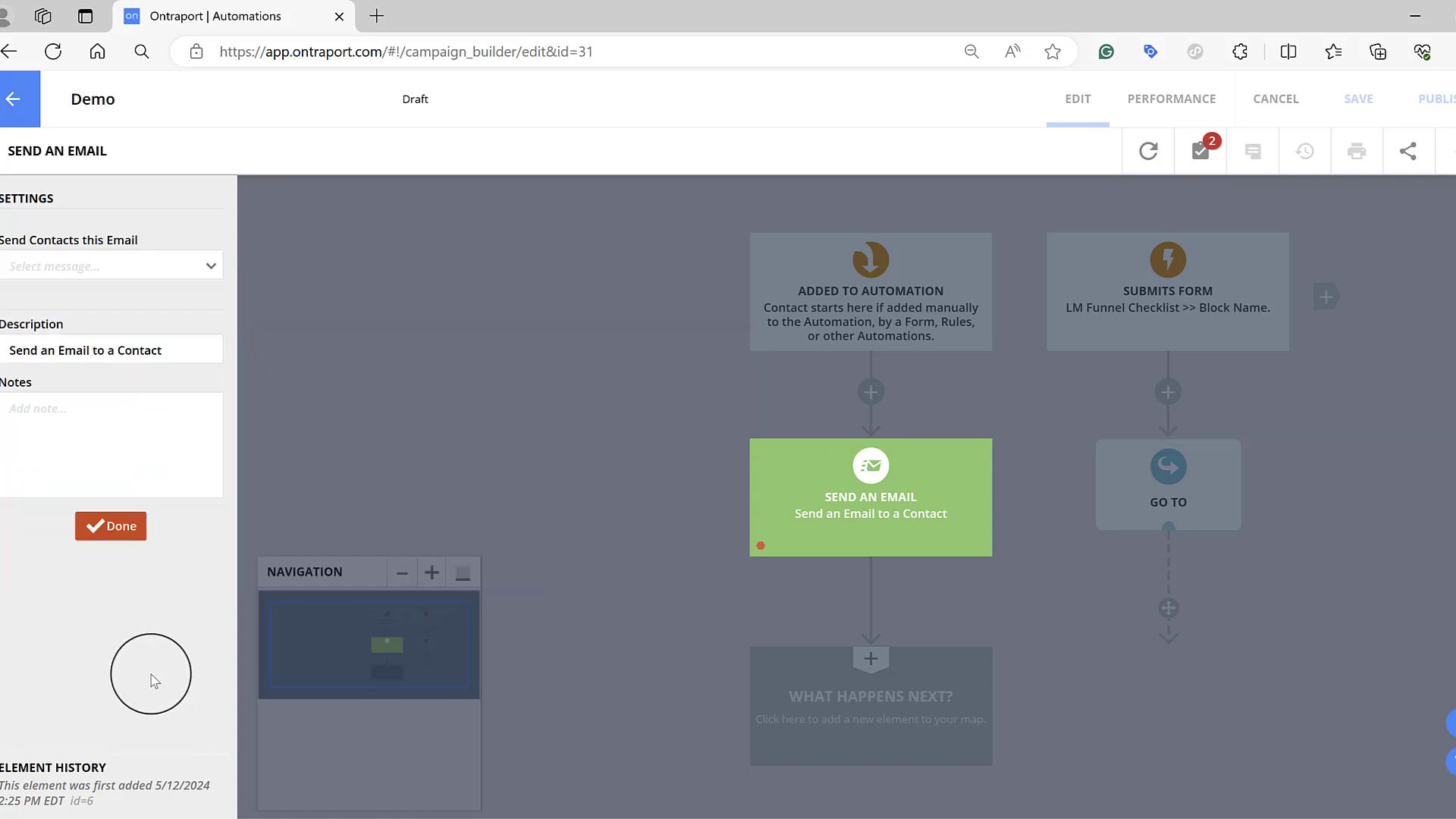
# Step: Start a new Simple Mail message named LM Funnel Checklist for the email element and go to its subject and preheader
pyautogui.click(117, 267)
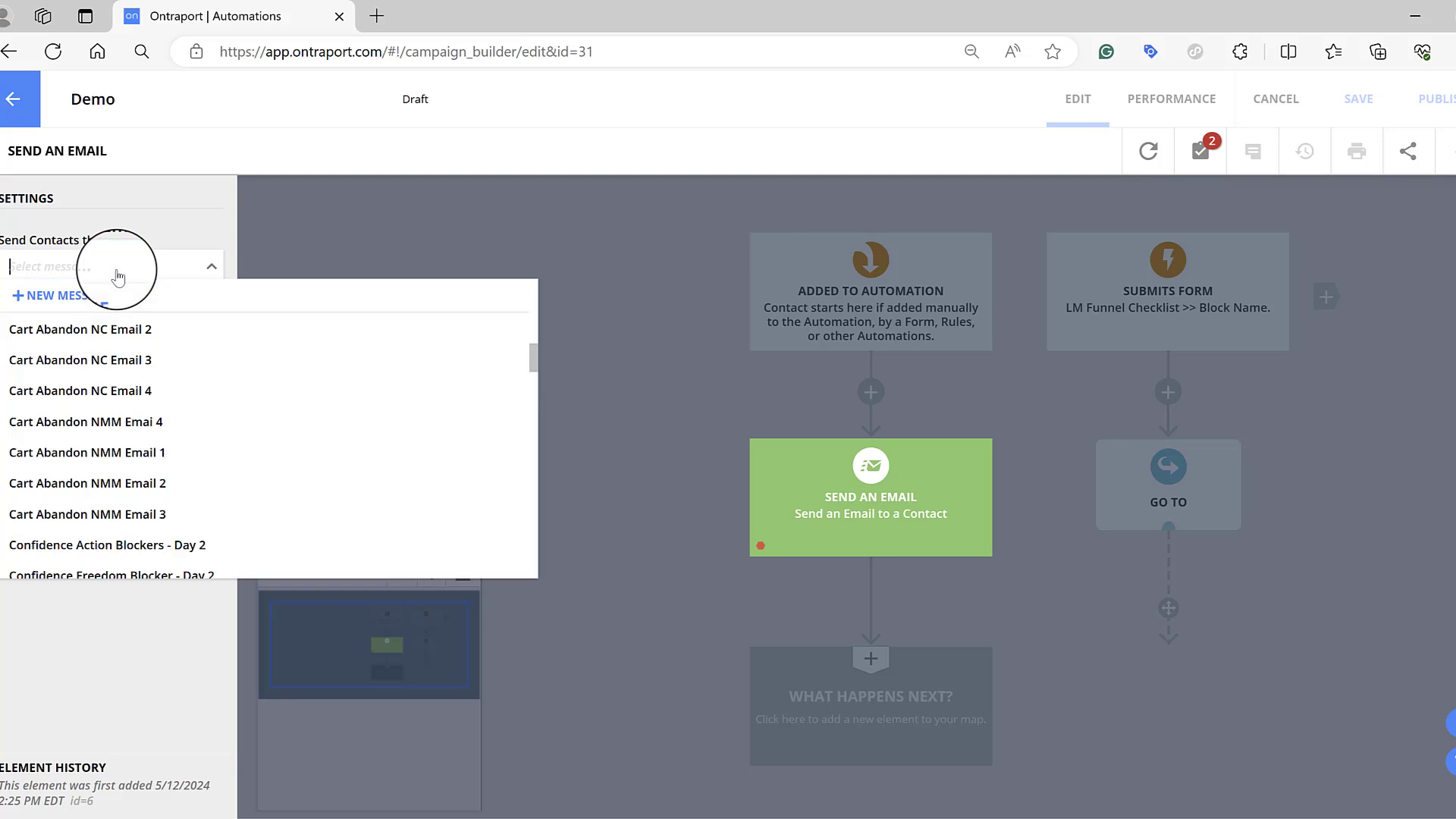
pyautogui.click(71, 301)
pyautogui.click(108, 343)
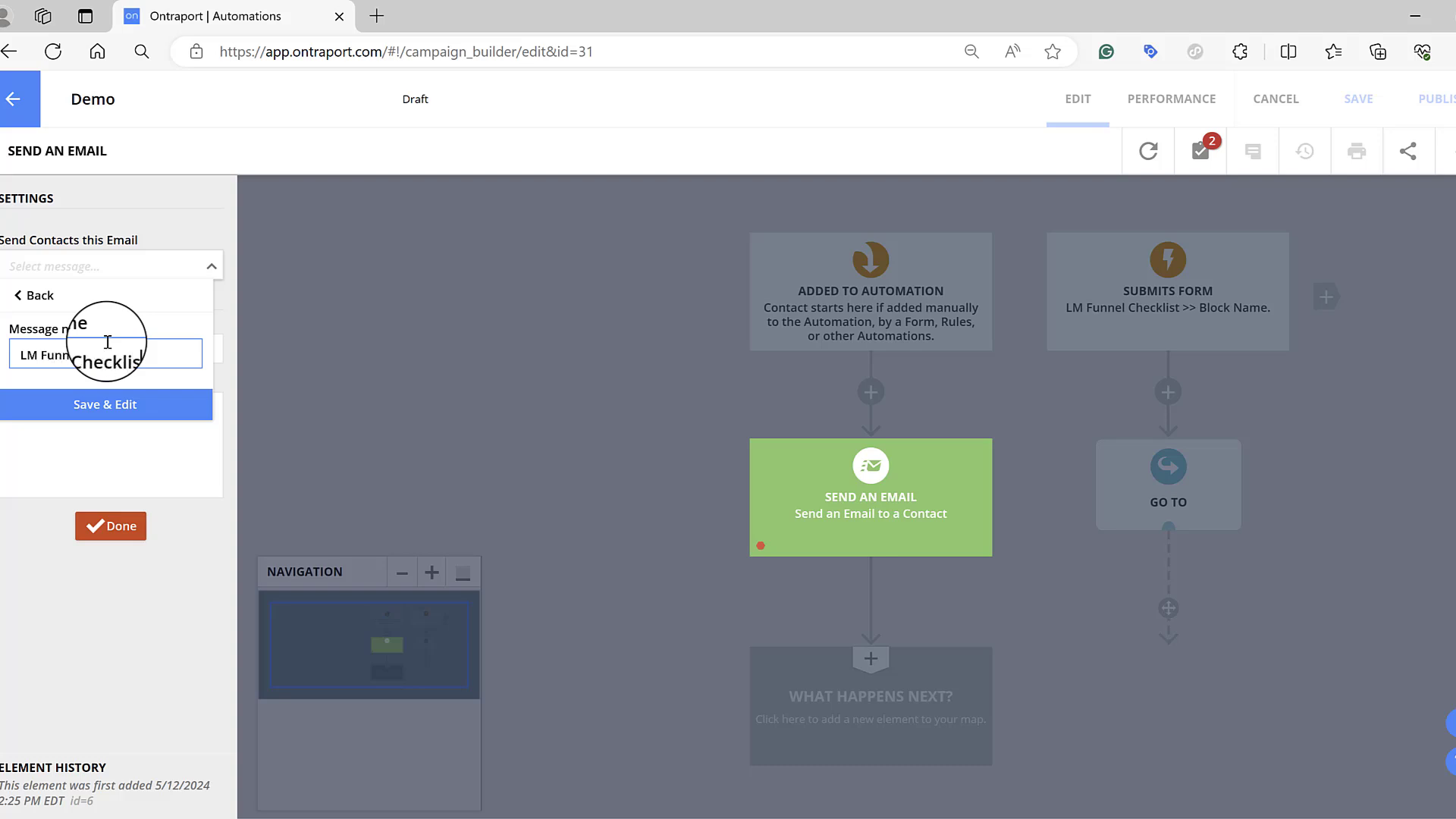
pyautogui.click(111, 407)
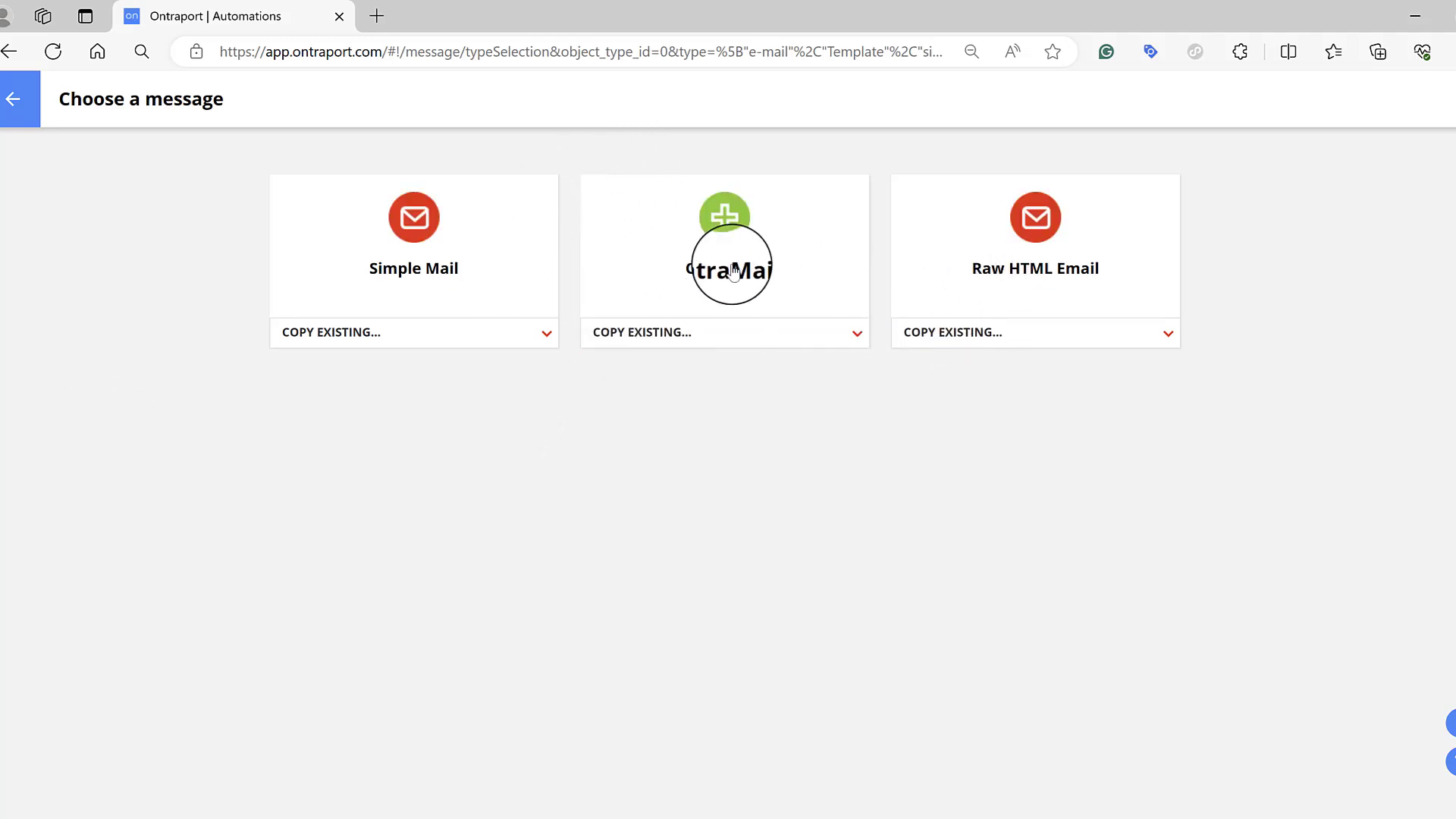
pyautogui.click(474, 304)
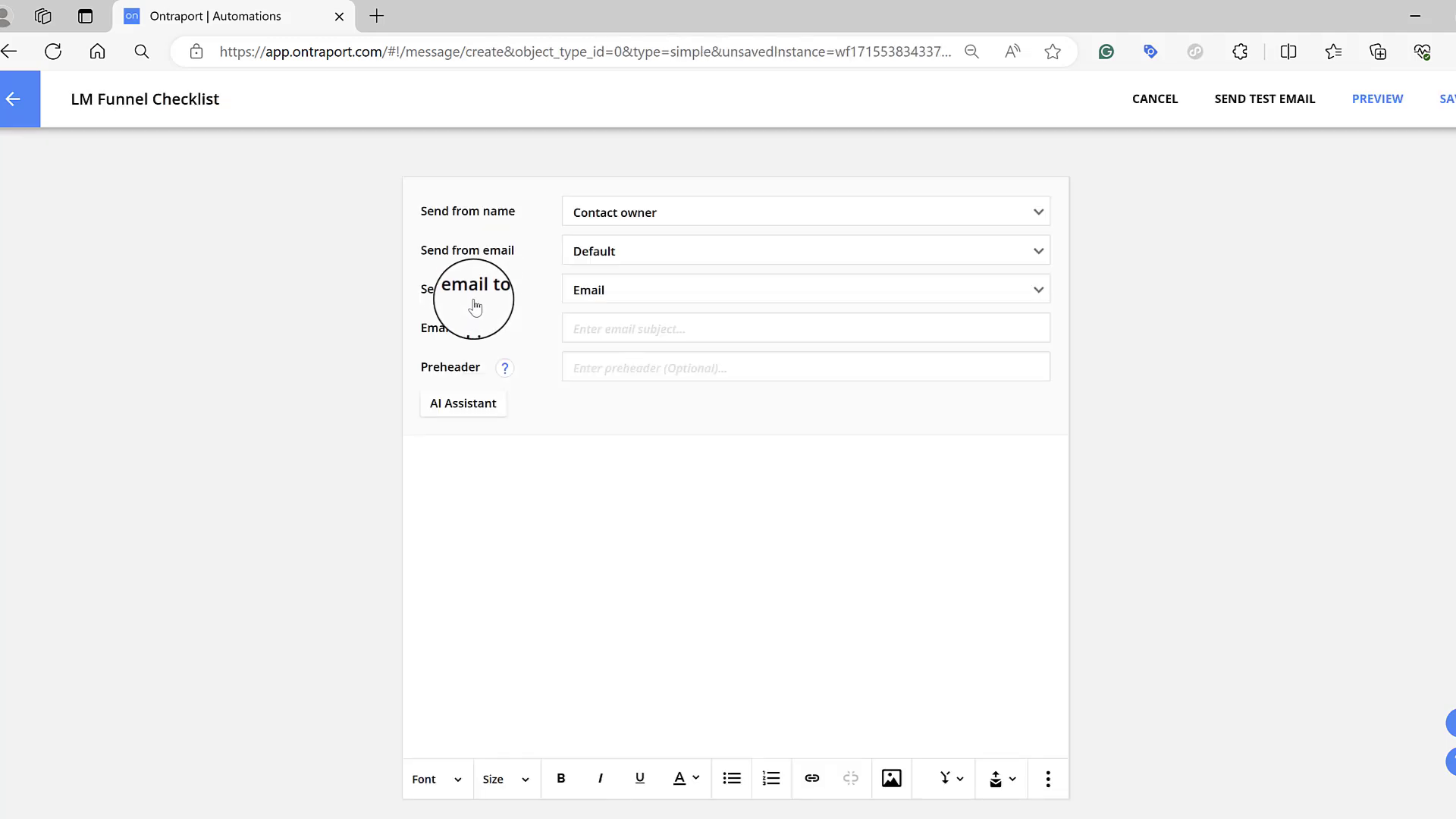
pyautogui.click(609, 324)
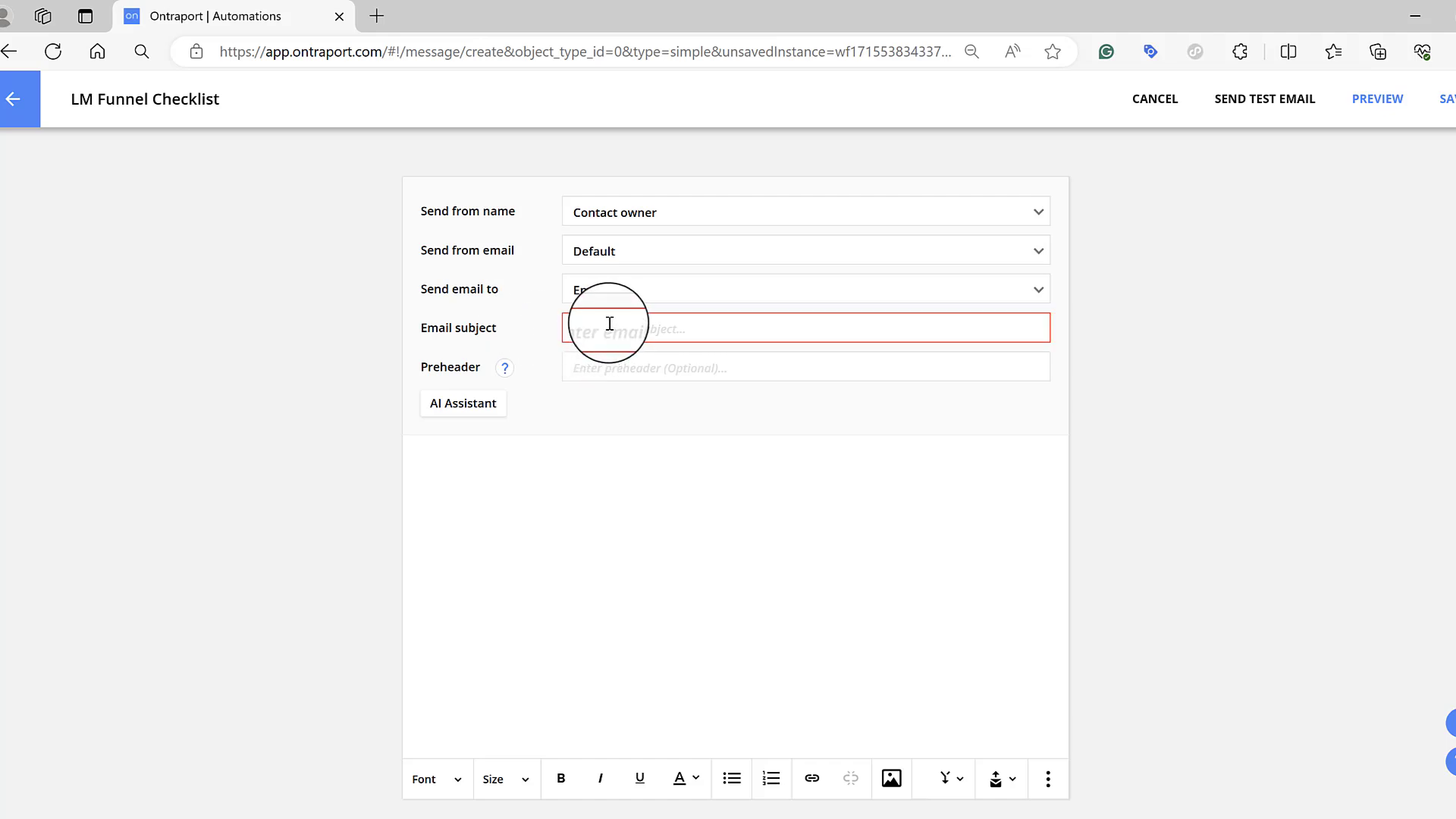
pyautogui.click(609, 324)
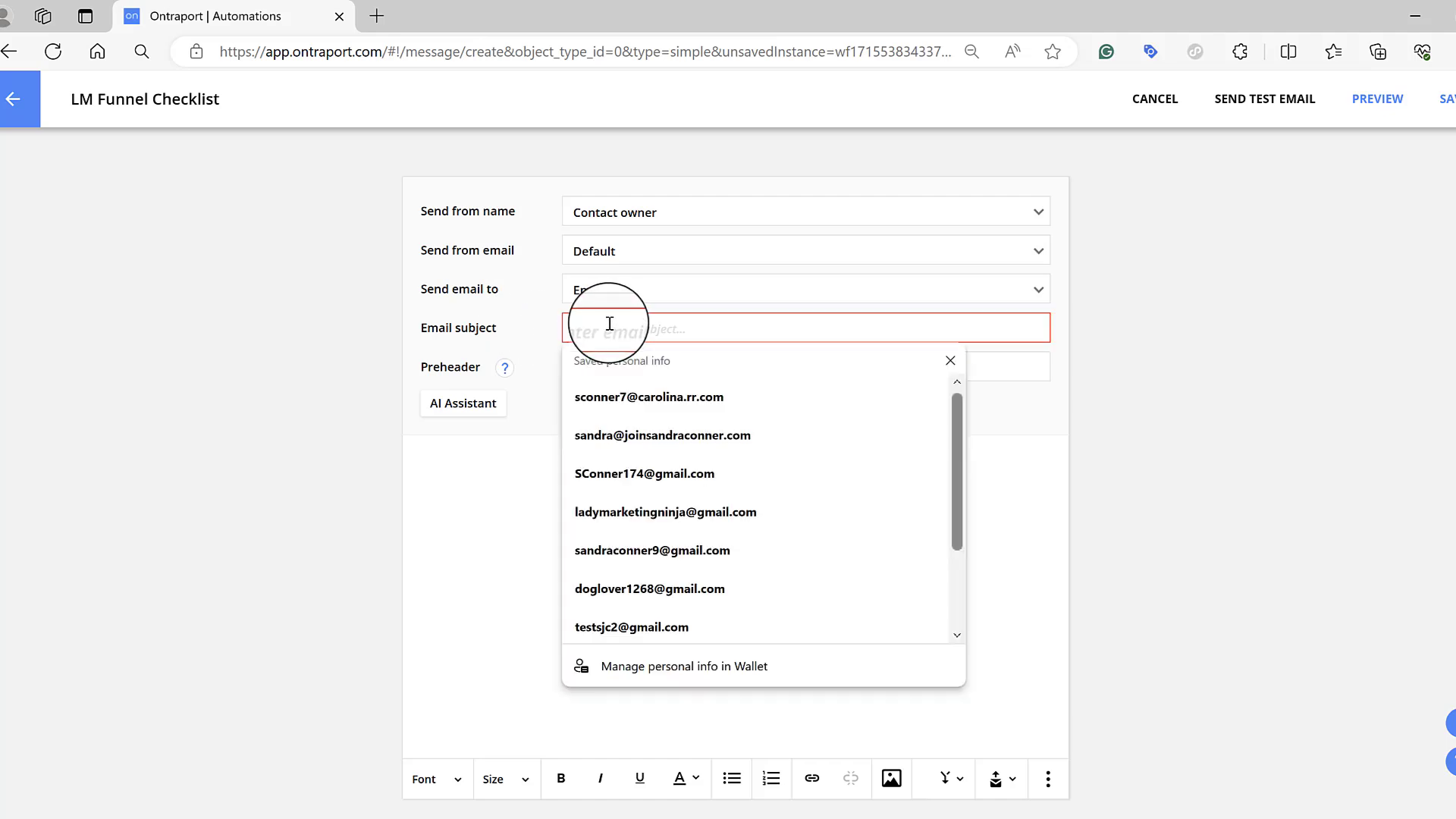
pyautogui.click(608, 365)
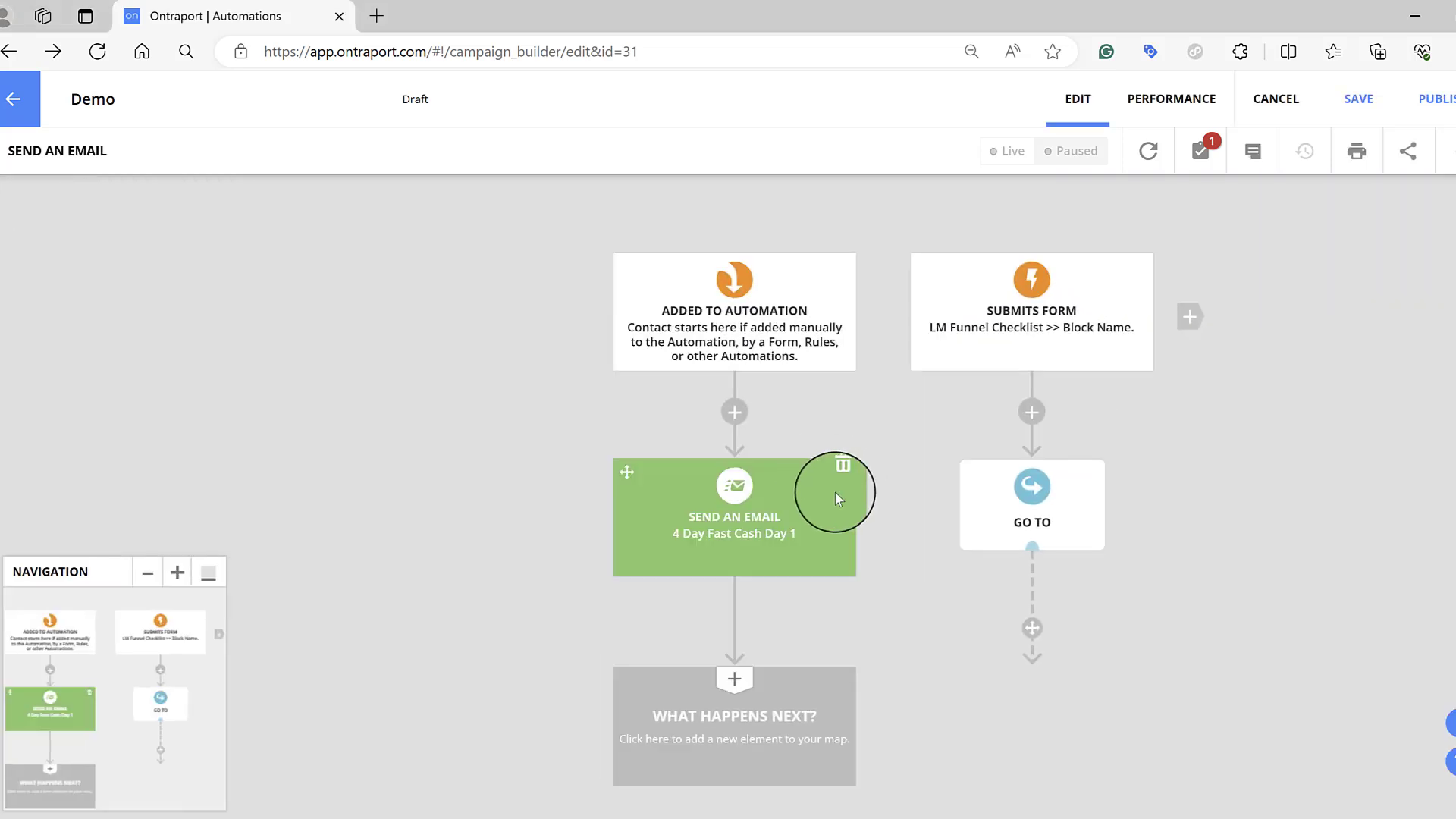
# Step: Open the Send an Email element's 4 Day Fast Cash Day 1 message in the message editor
pyautogui.click(802, 496)
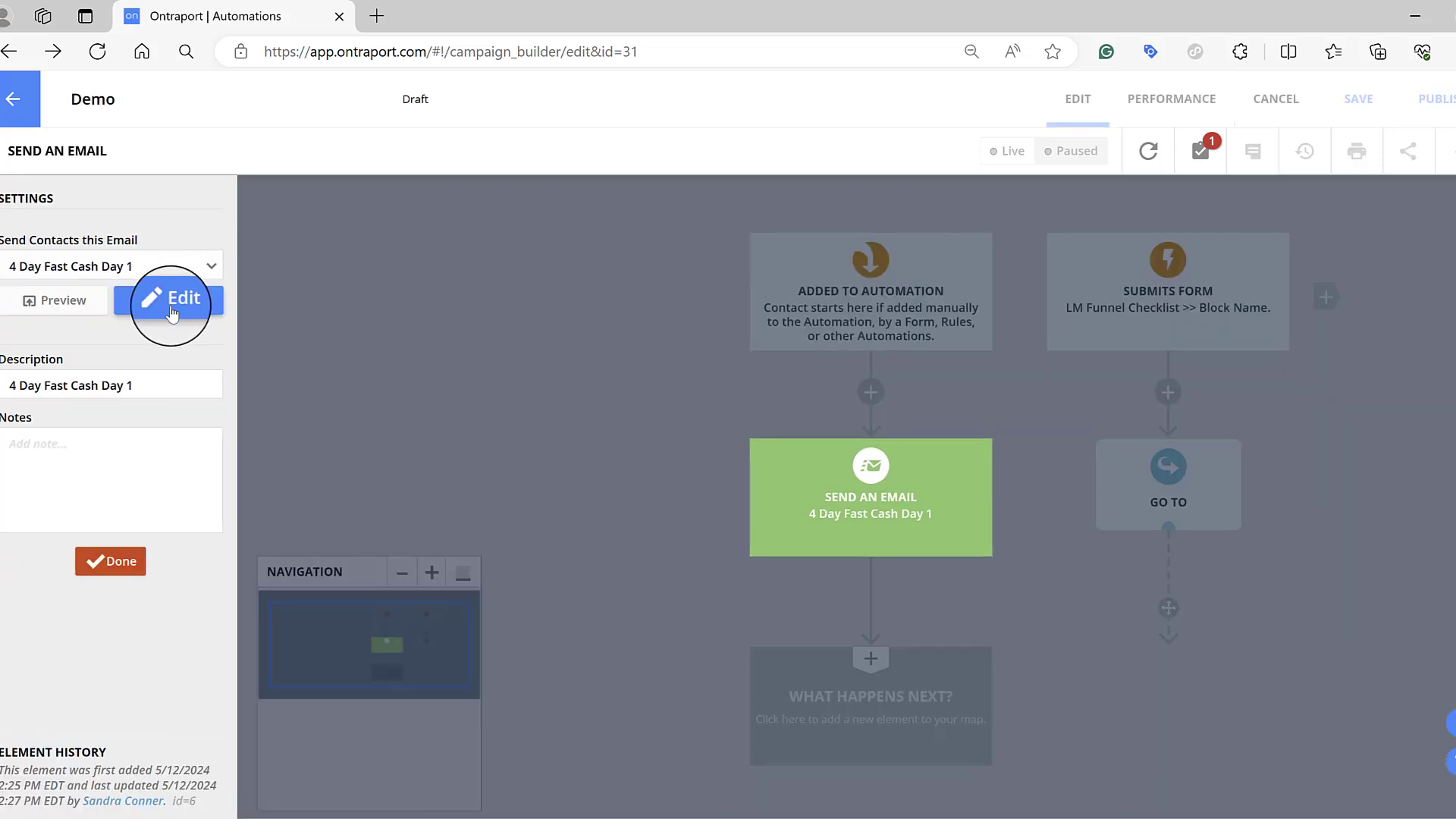
pyautogui.click(173, 307)
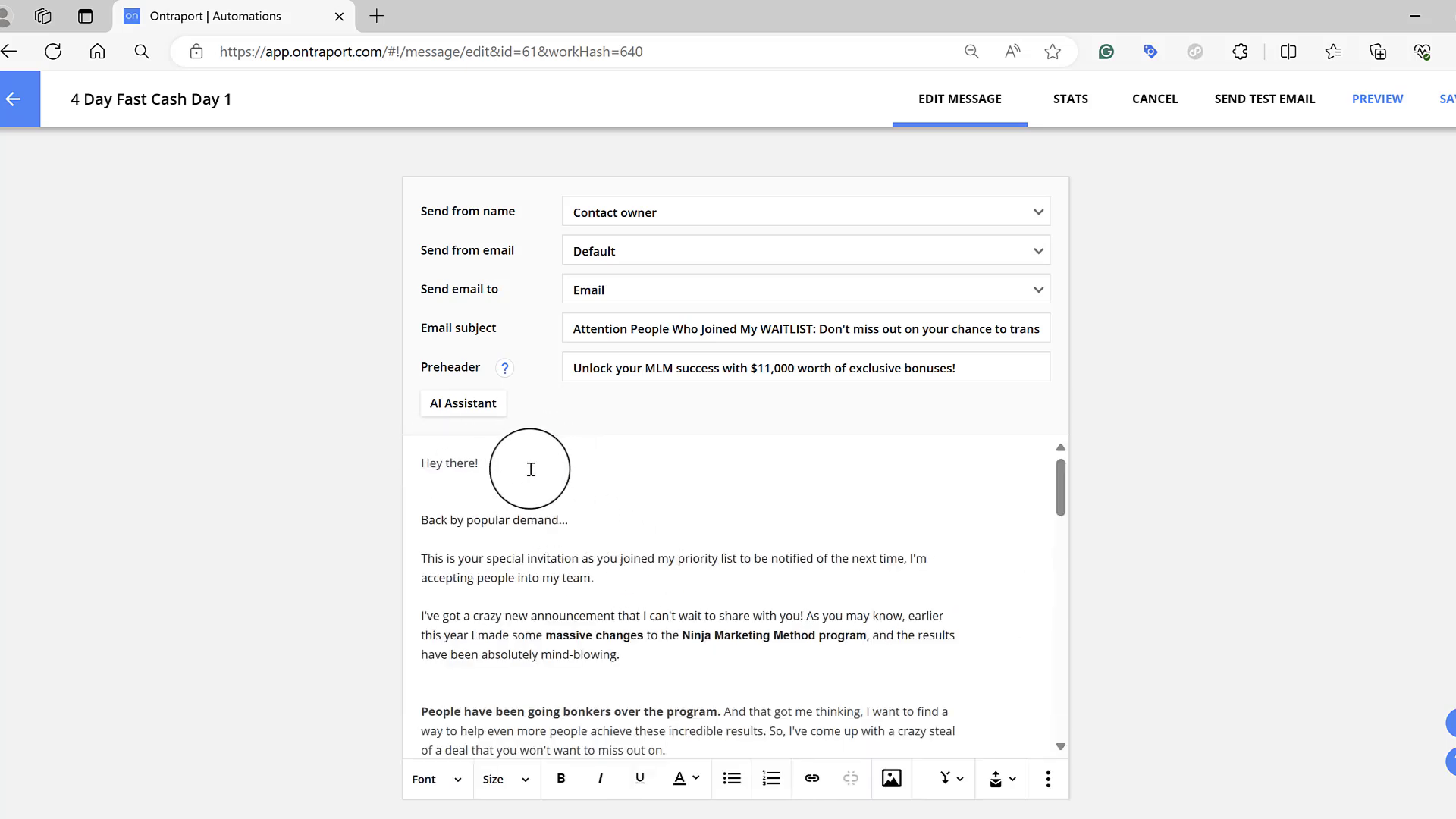
# Step: Open the link settings for the "Go here to claim your FREE gift!" line near the end of the message
pyautogui.scroll(-1, 629, 563)
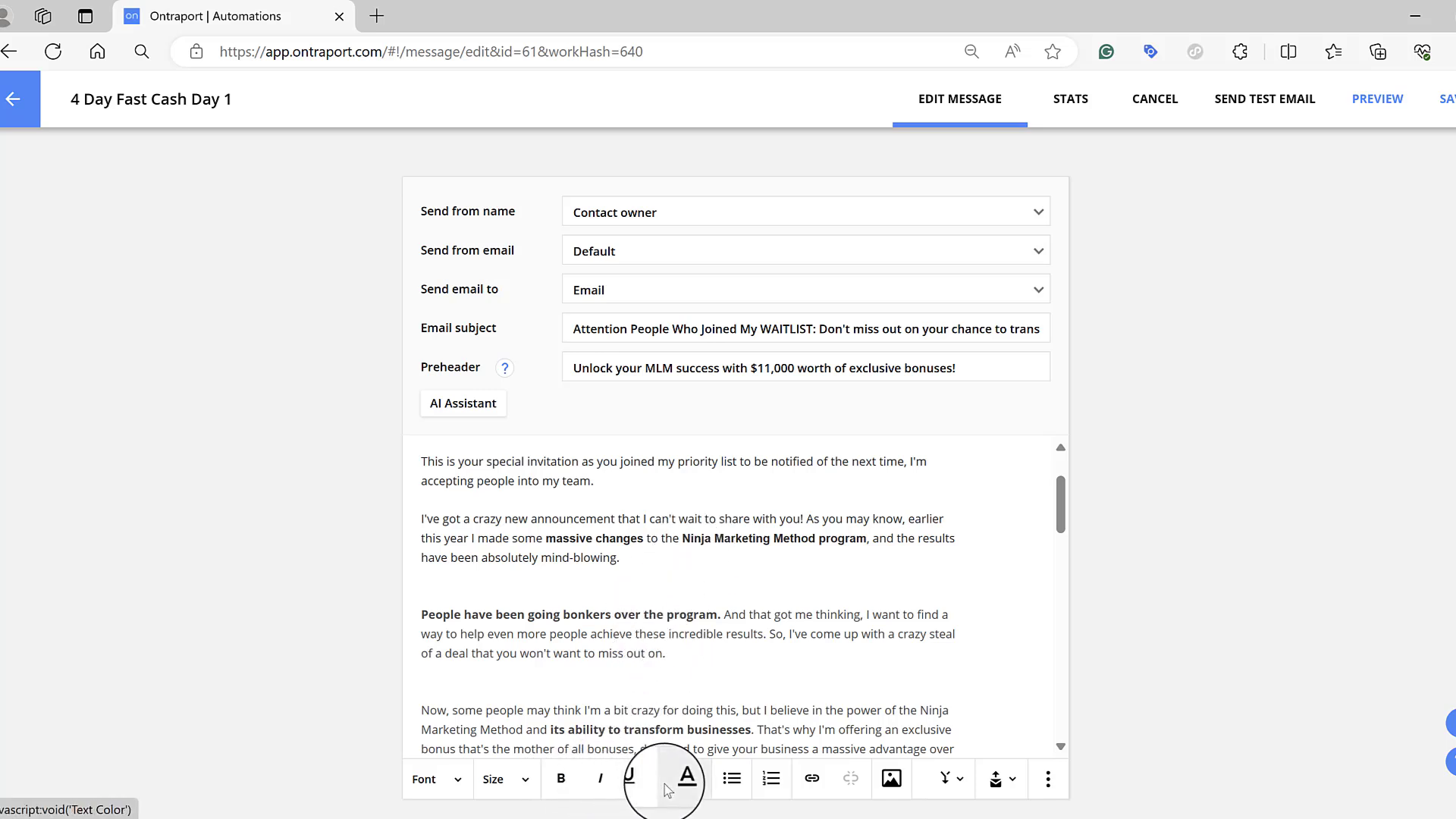
pyautogui.click(526, 782)
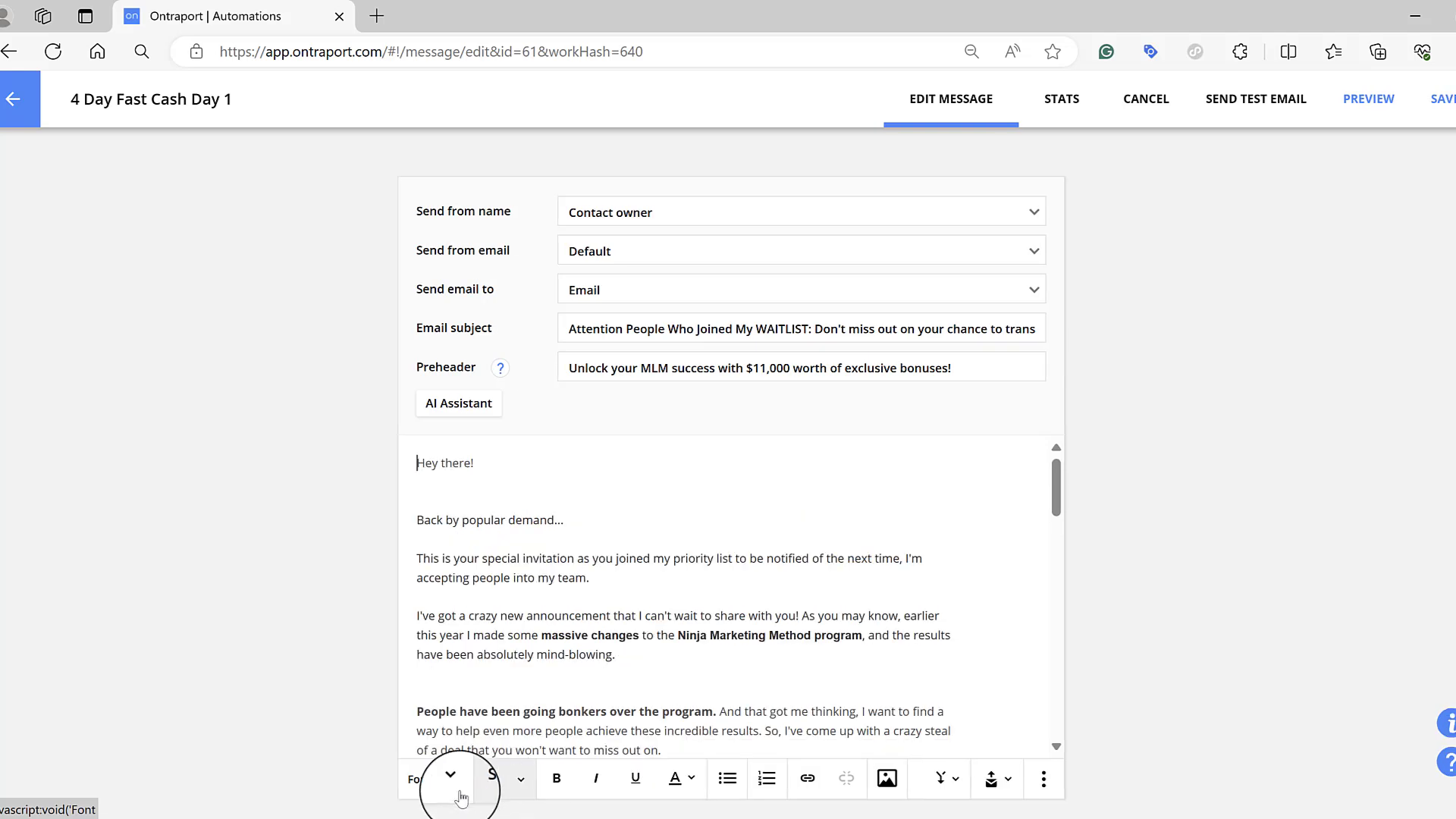
pyautogui.click(832, 671)
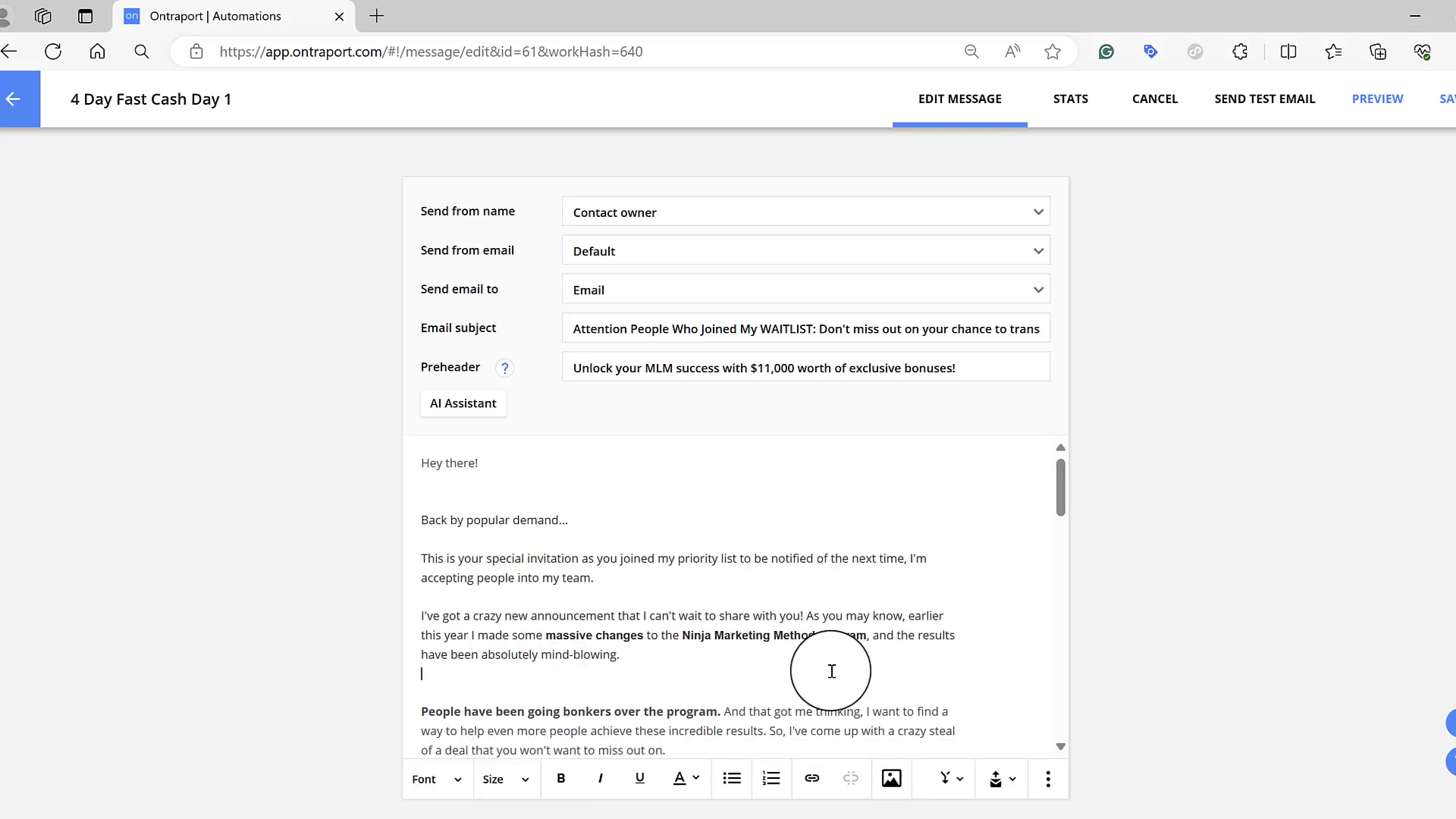
pyautogui.scroll(-8, 832, 671)
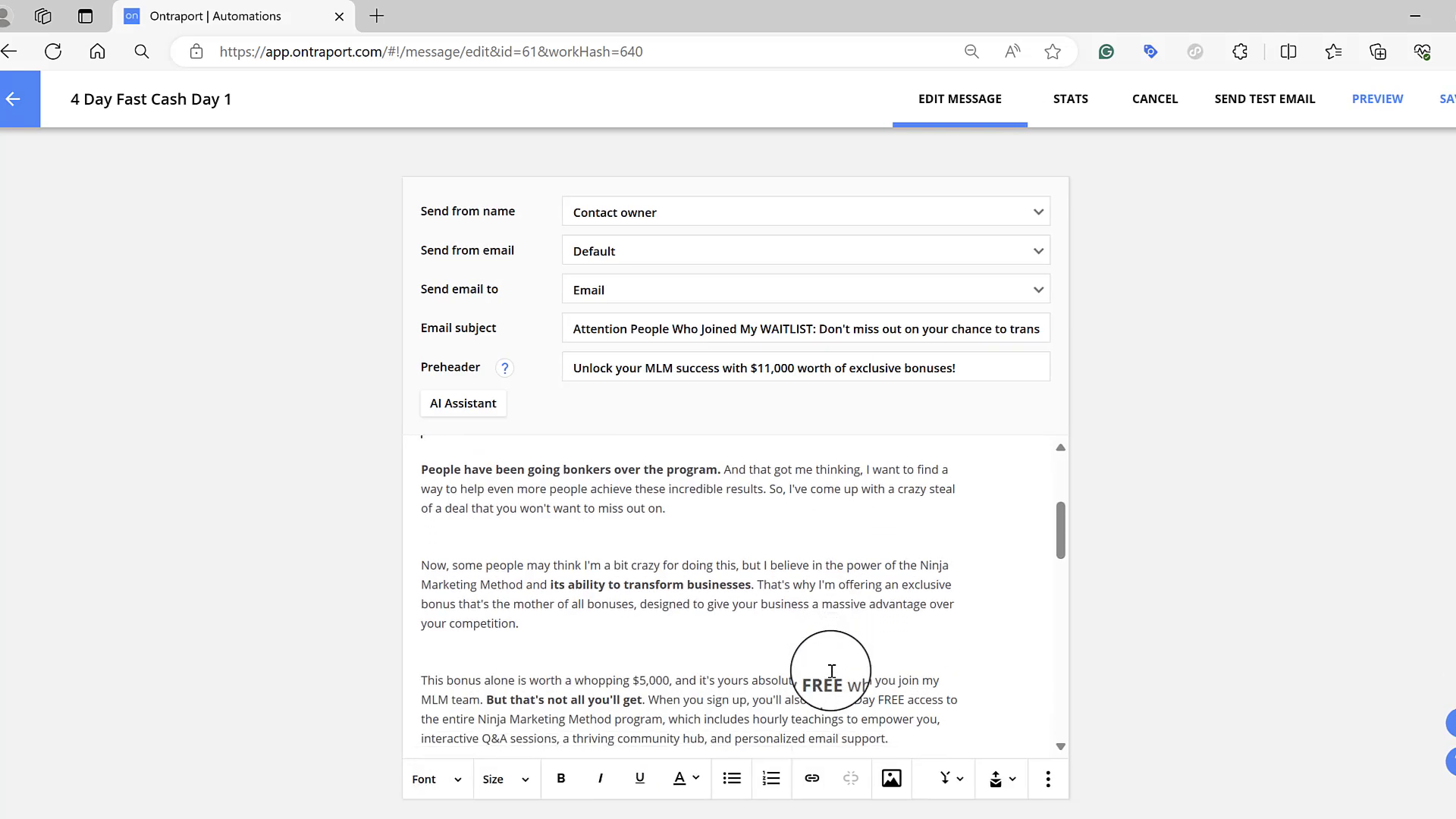
pyautogui.scroll(-10, 832, 671)
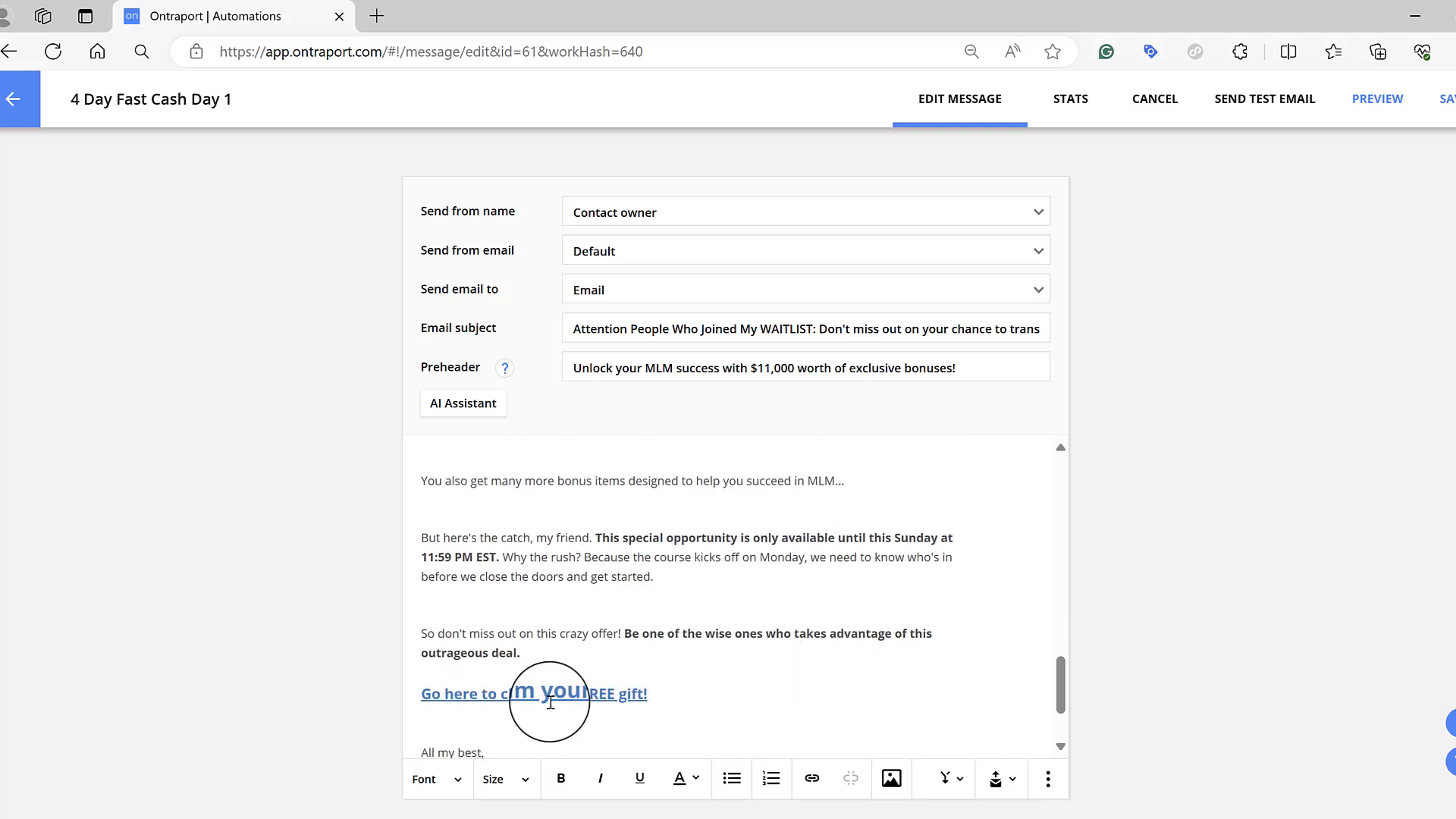
pyautogui.moveTo(662, 695); pyautogui.dragTo(403, 686)
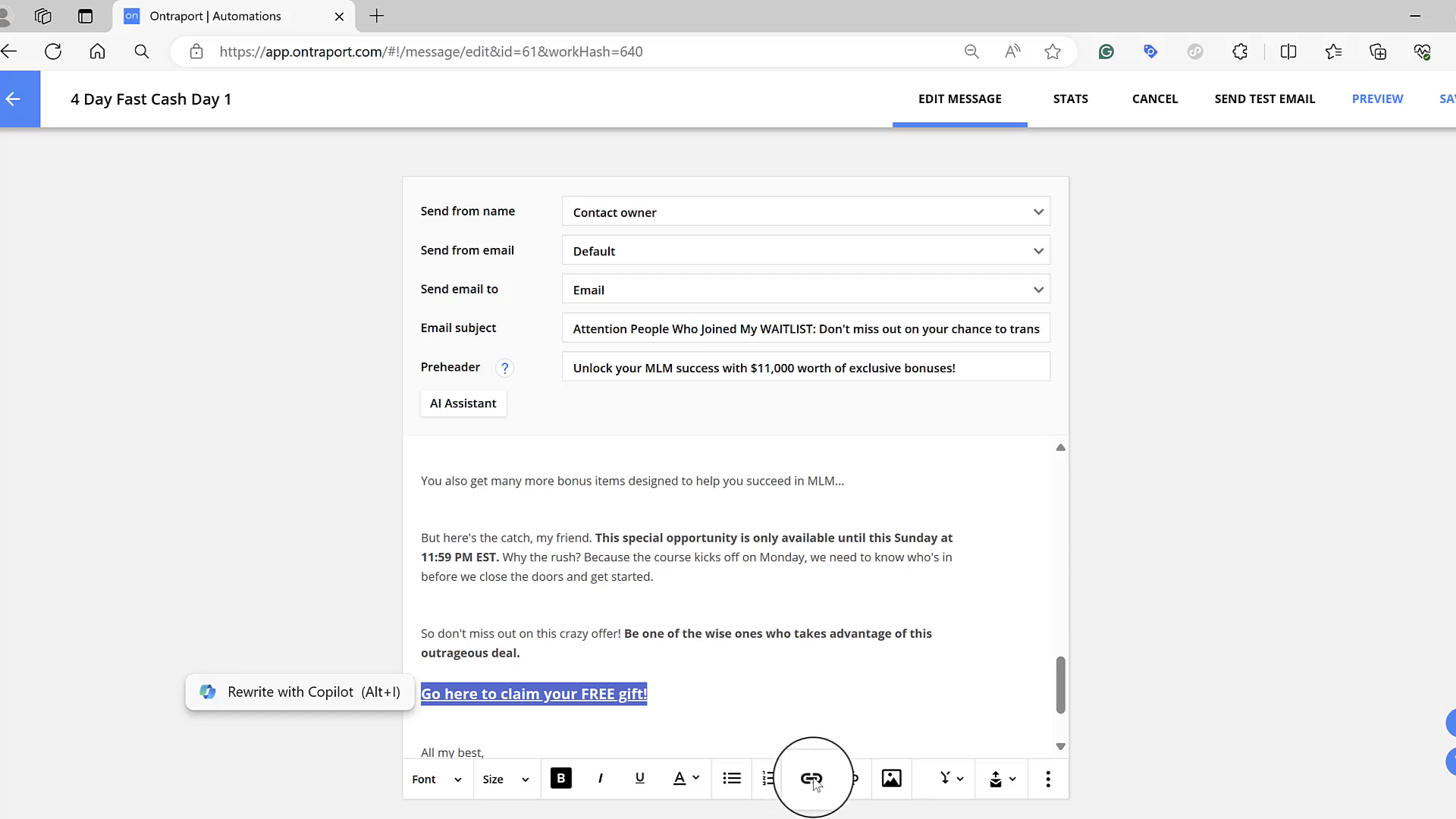
pyautogui.click(813, 779)
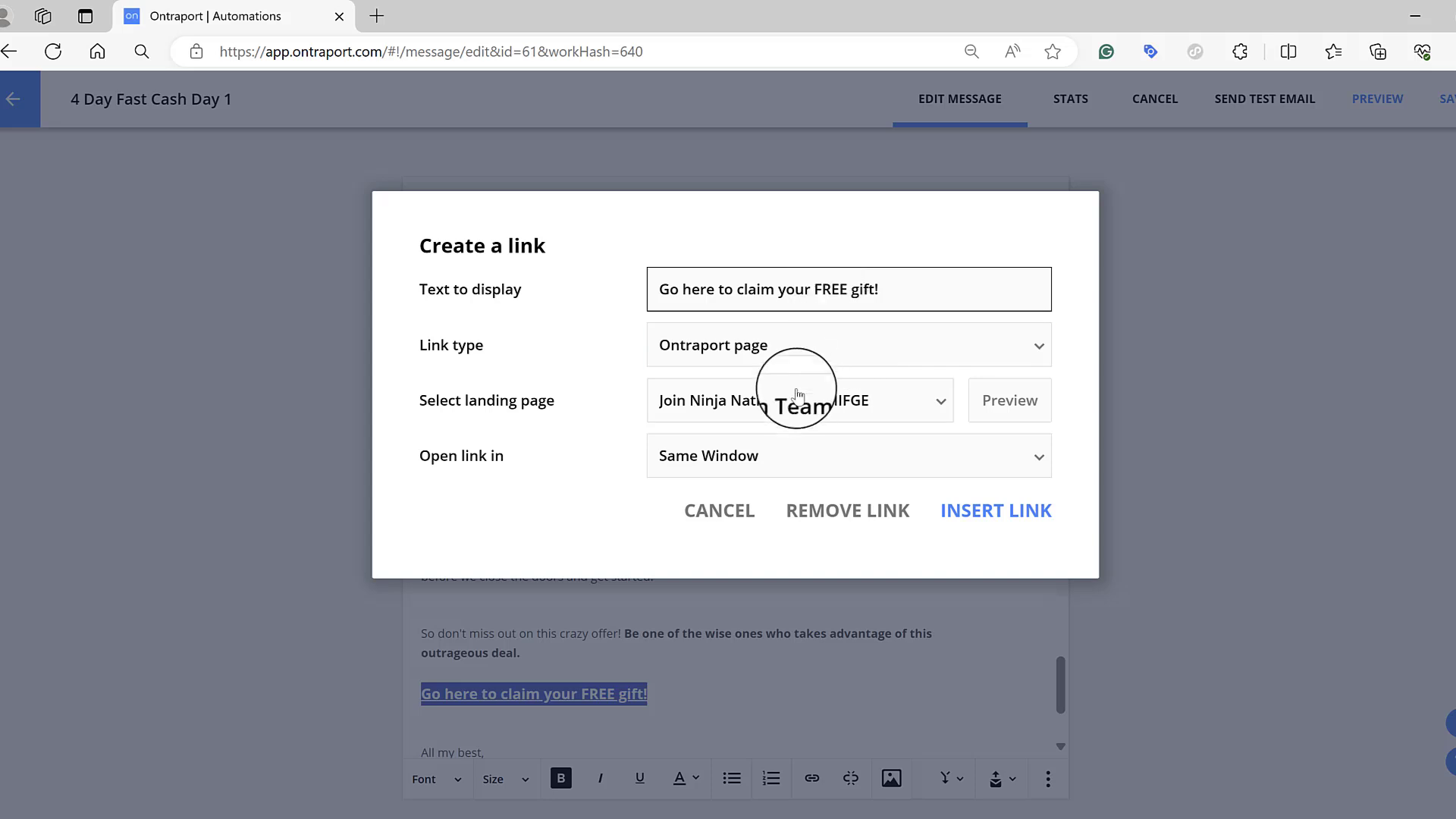
# Step: Look over the landing page and link type choices for the gift line's link
pyautogui.click(794, 407)
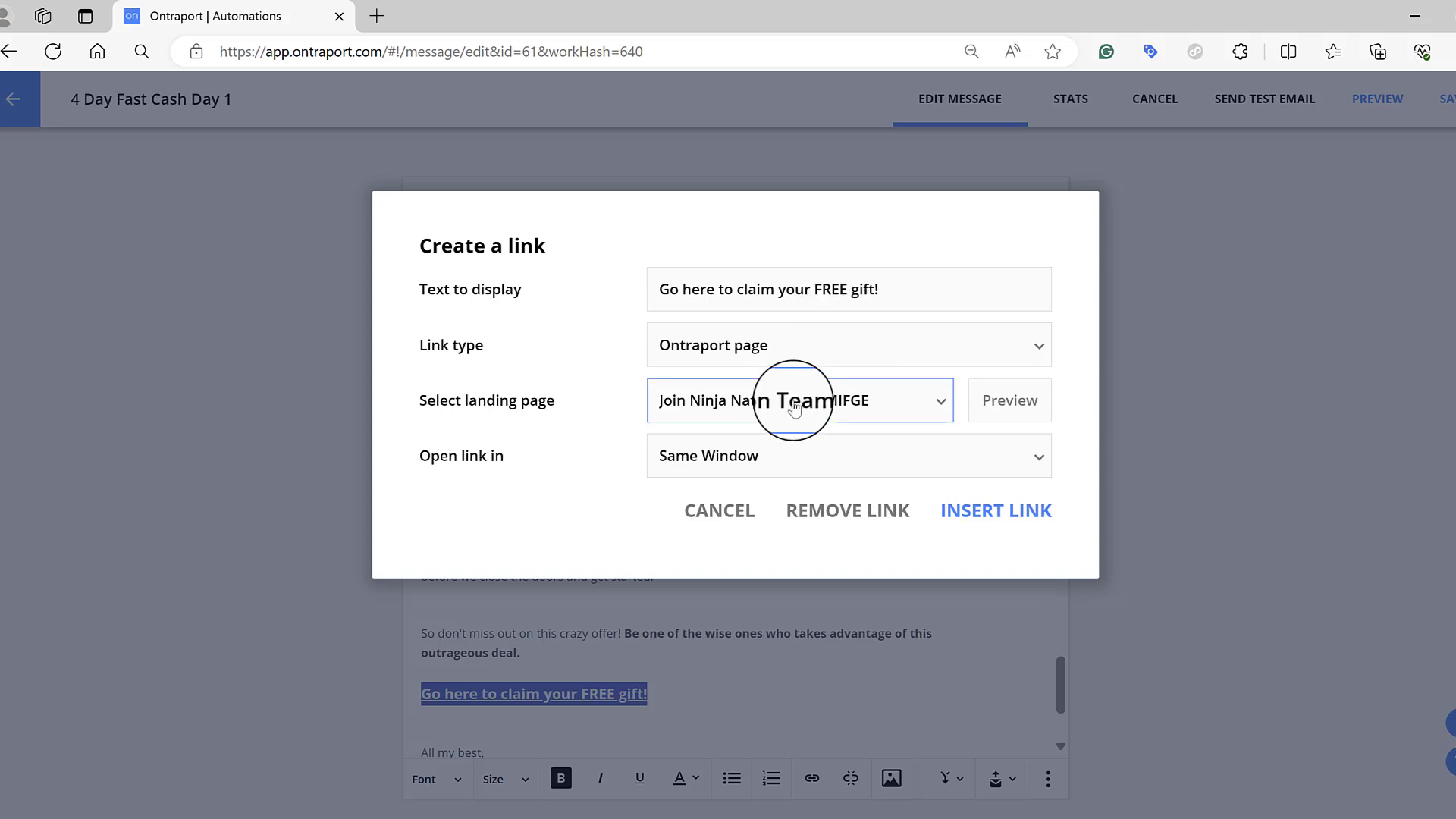
pyautogui.click(758, 345)
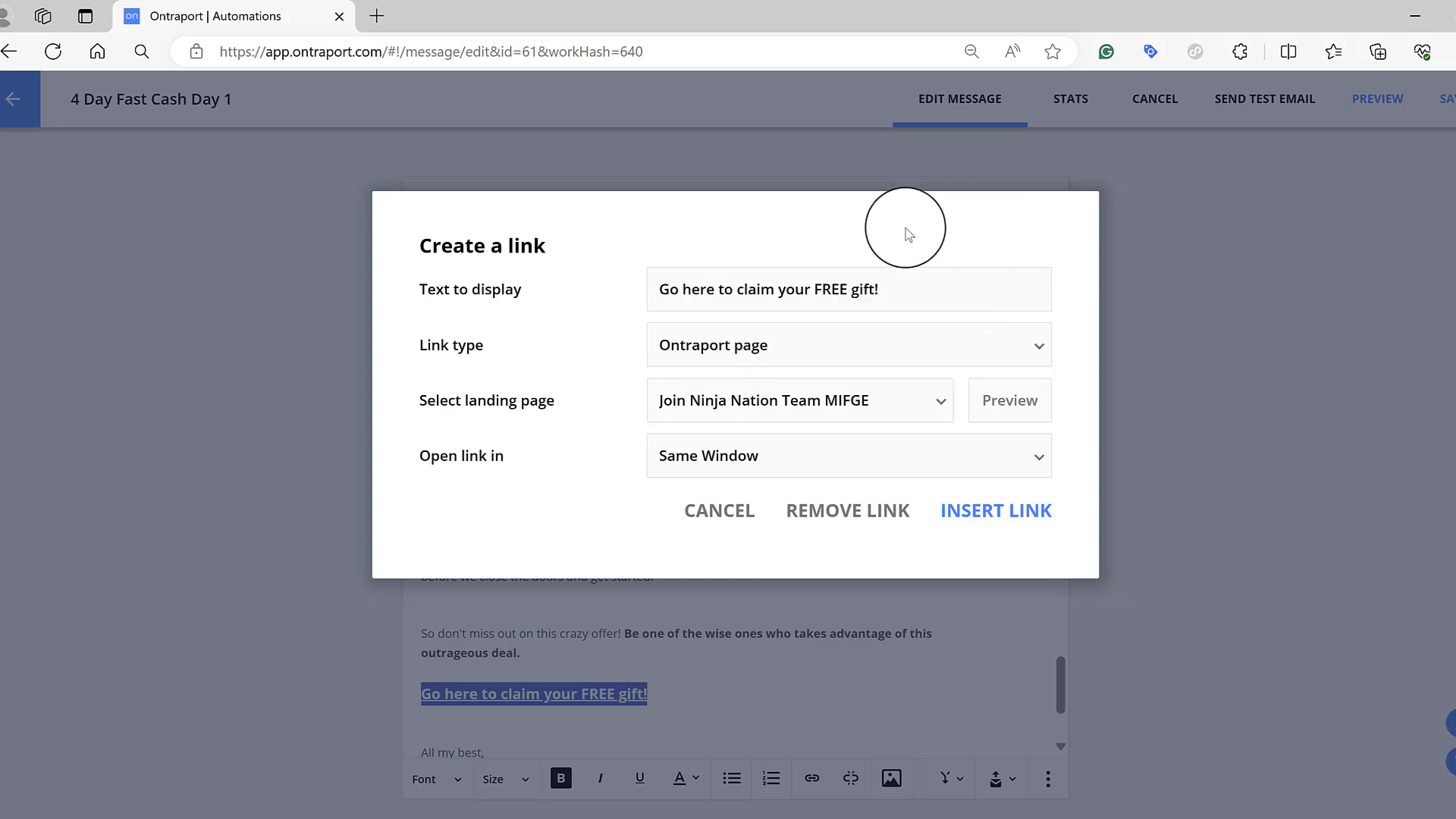
pyautogui.click(909, 327)
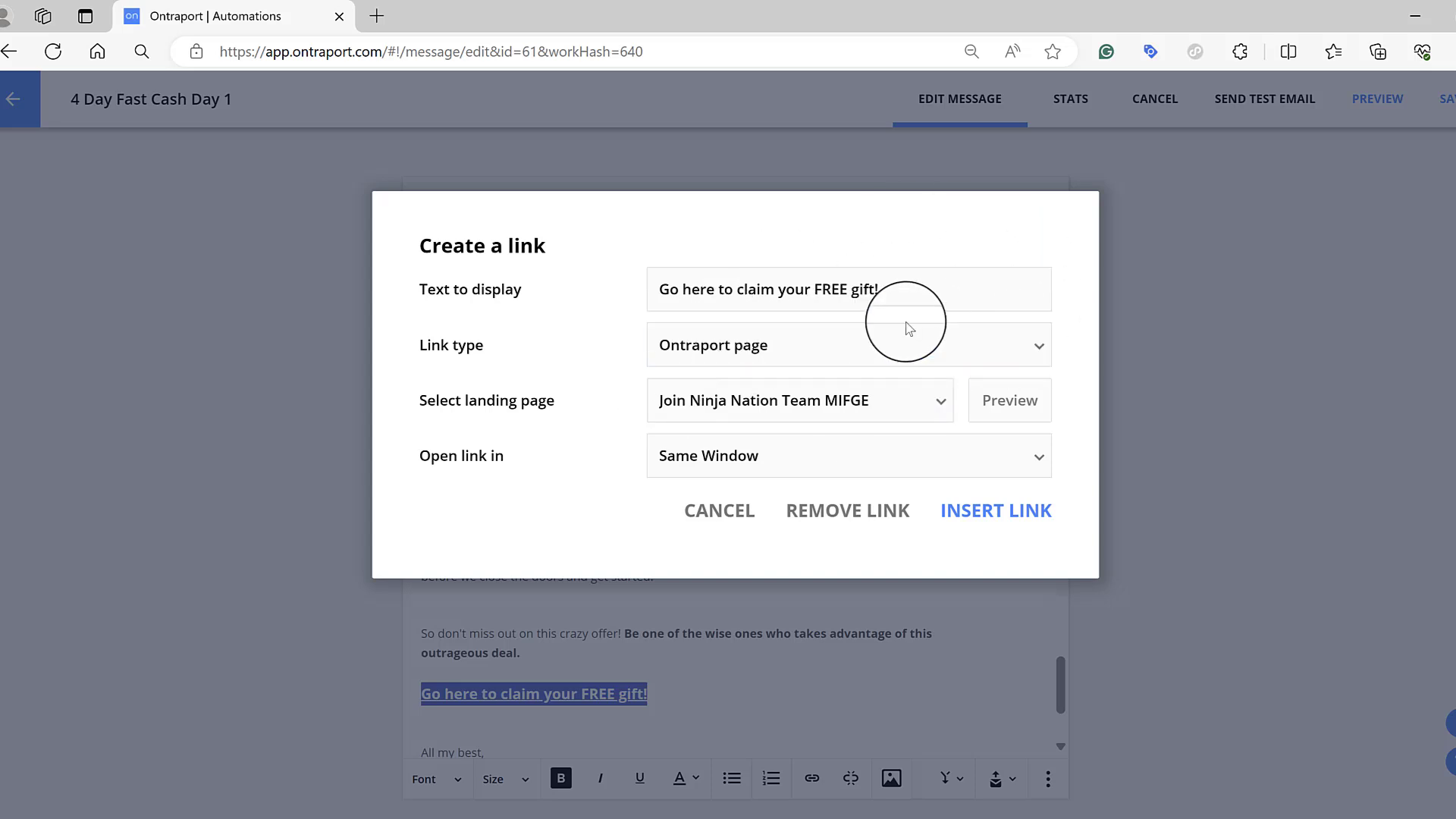
pyautogui.click(954, 345)
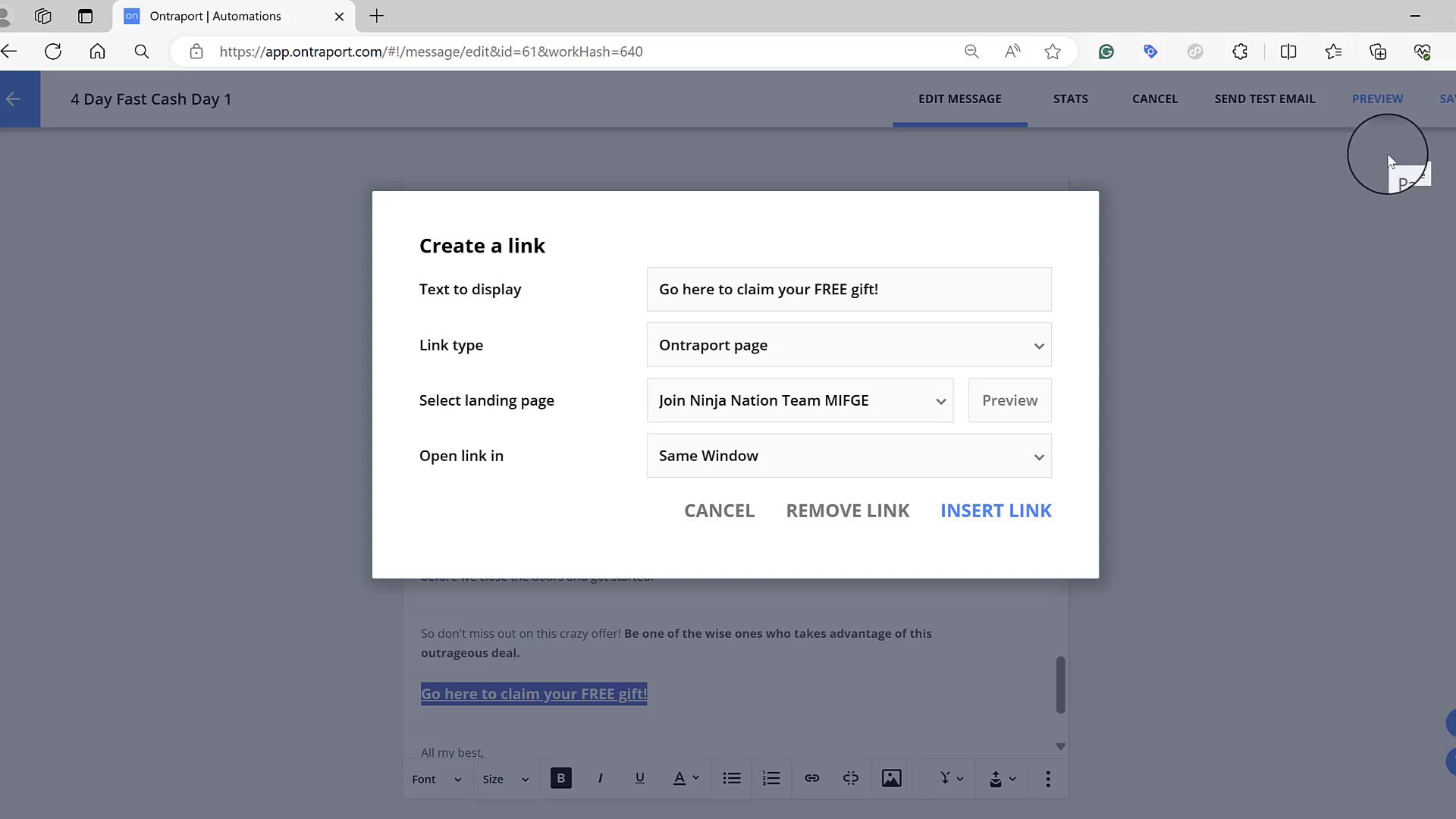
# Step: Open Google Drive in a new browser tab
pyautogui.hotkey('ctrl', 't')
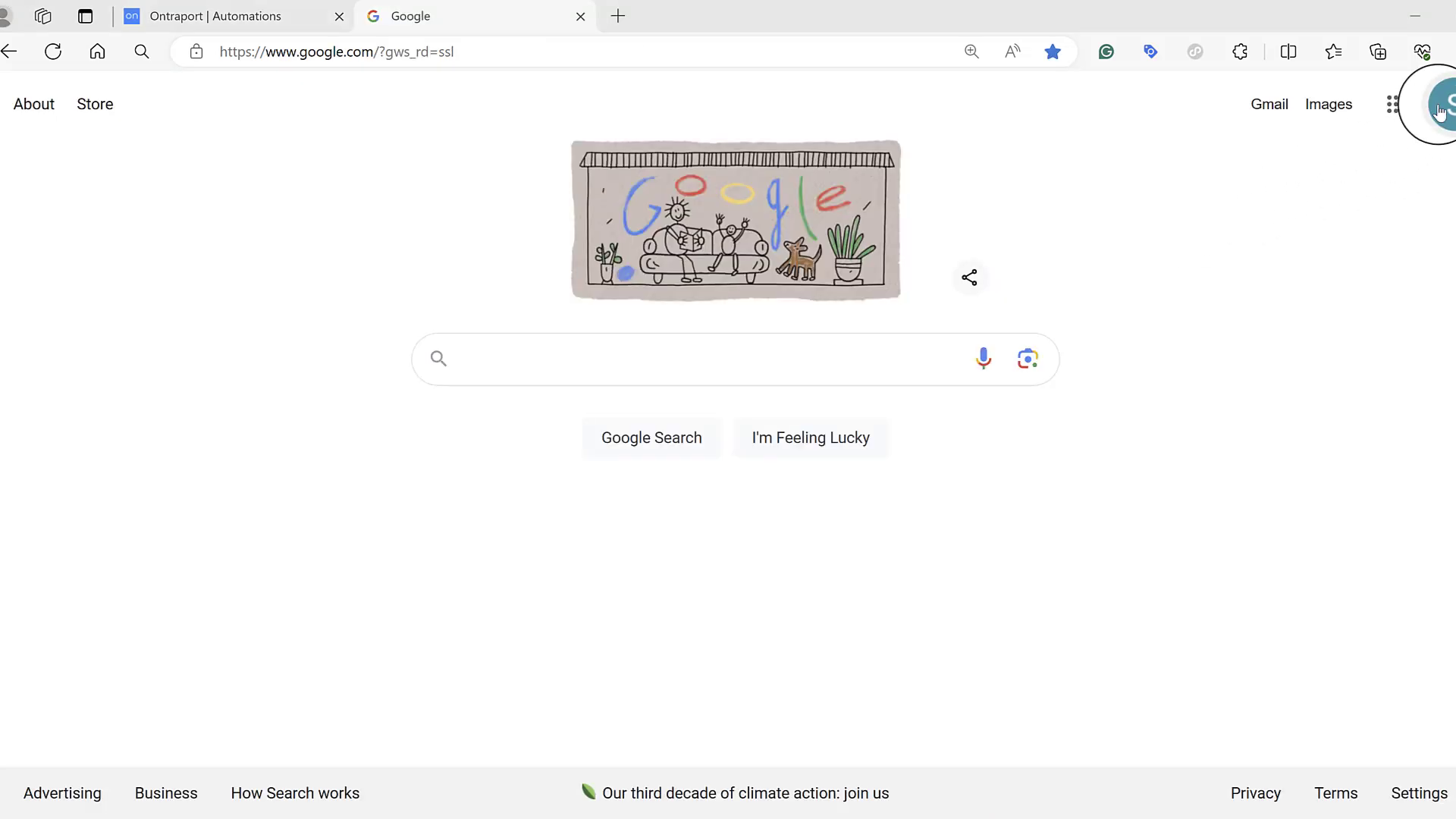
pyautogui.click(1398, 113)
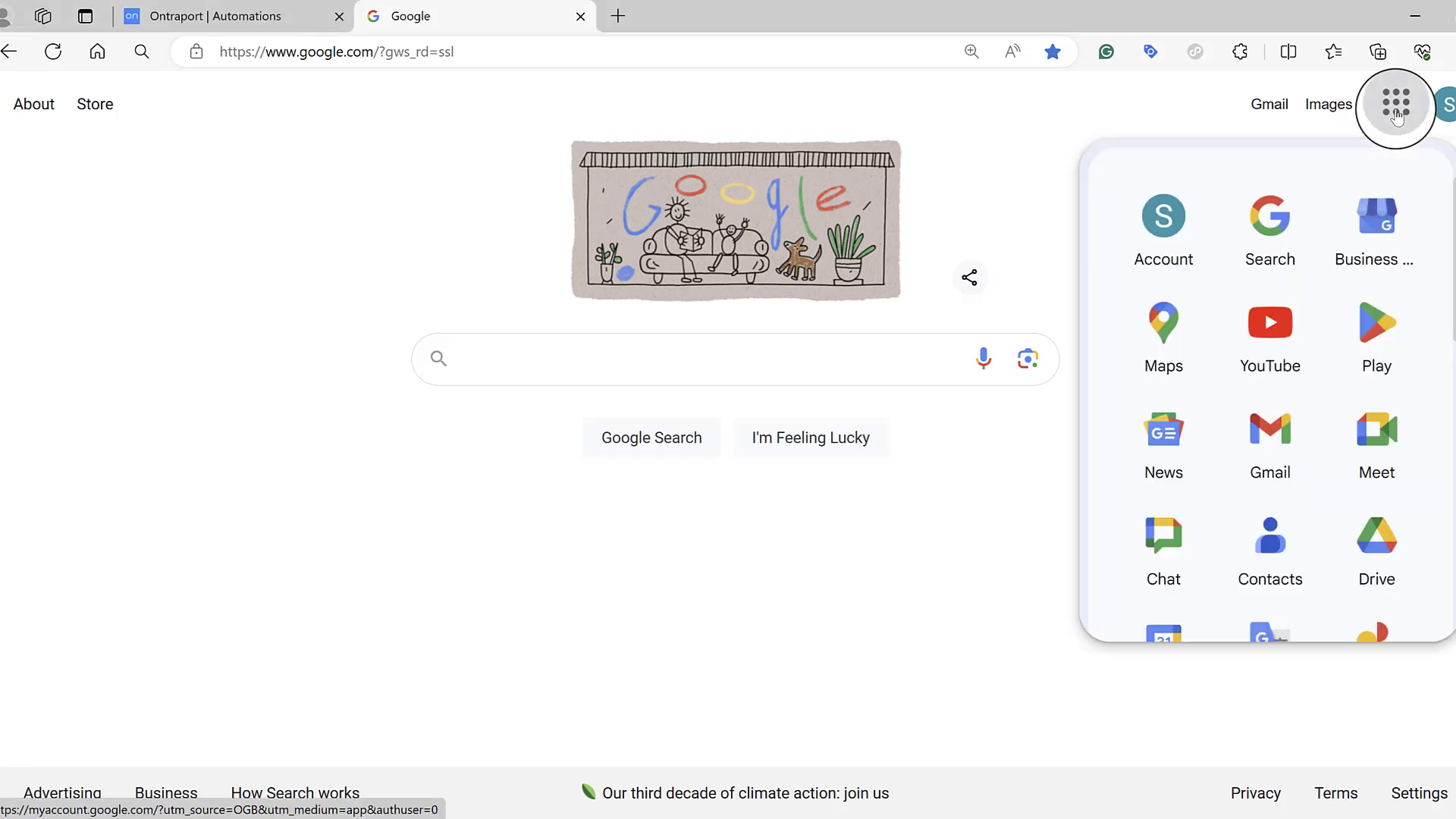
pyautogui.click(1382, 552)
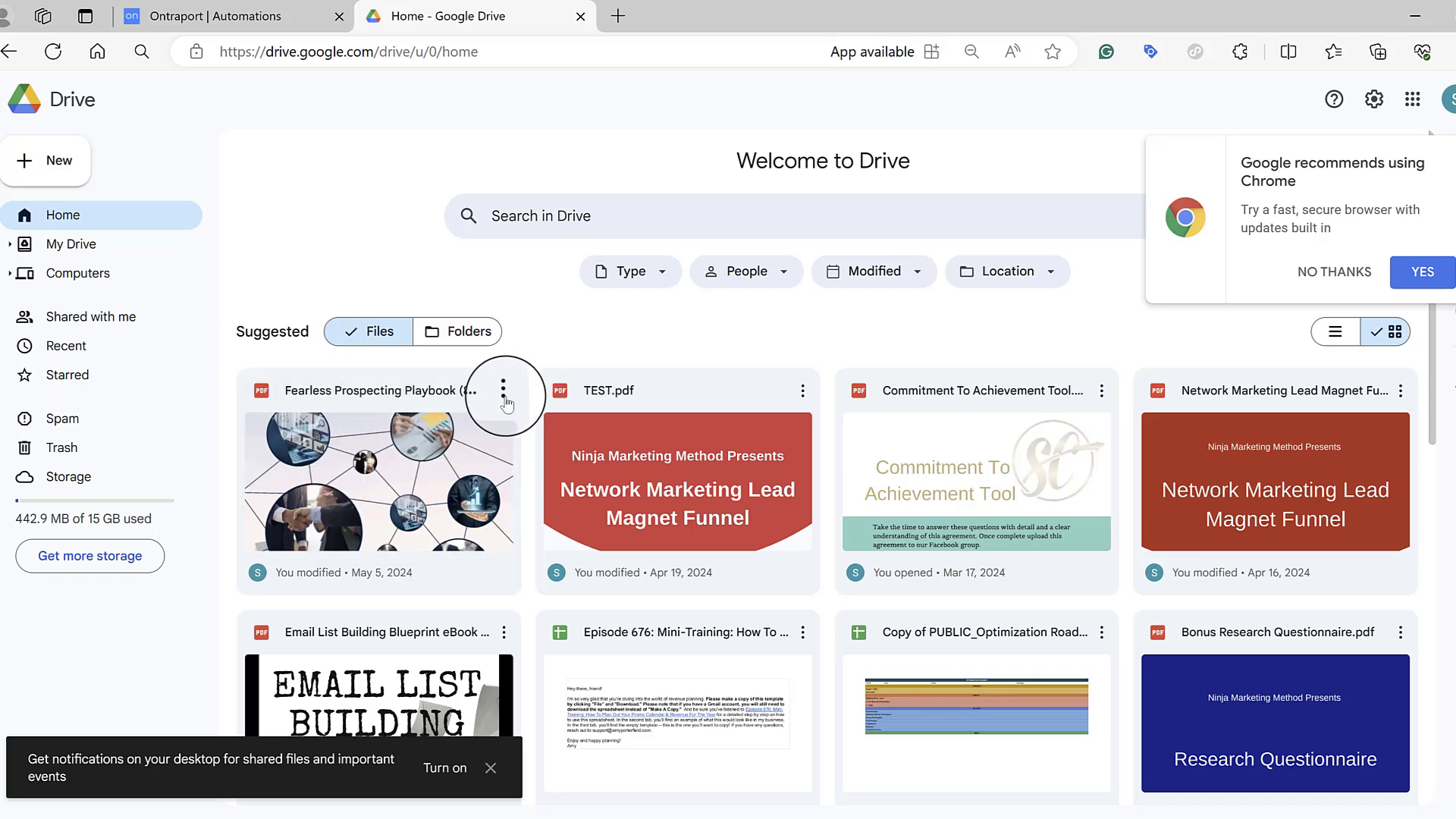
# Step: Check that Fearless Prospecting Playbook (8).pdf is shared with Anyone with the link and copy its sharing link
pyautogui.click(437, 475)
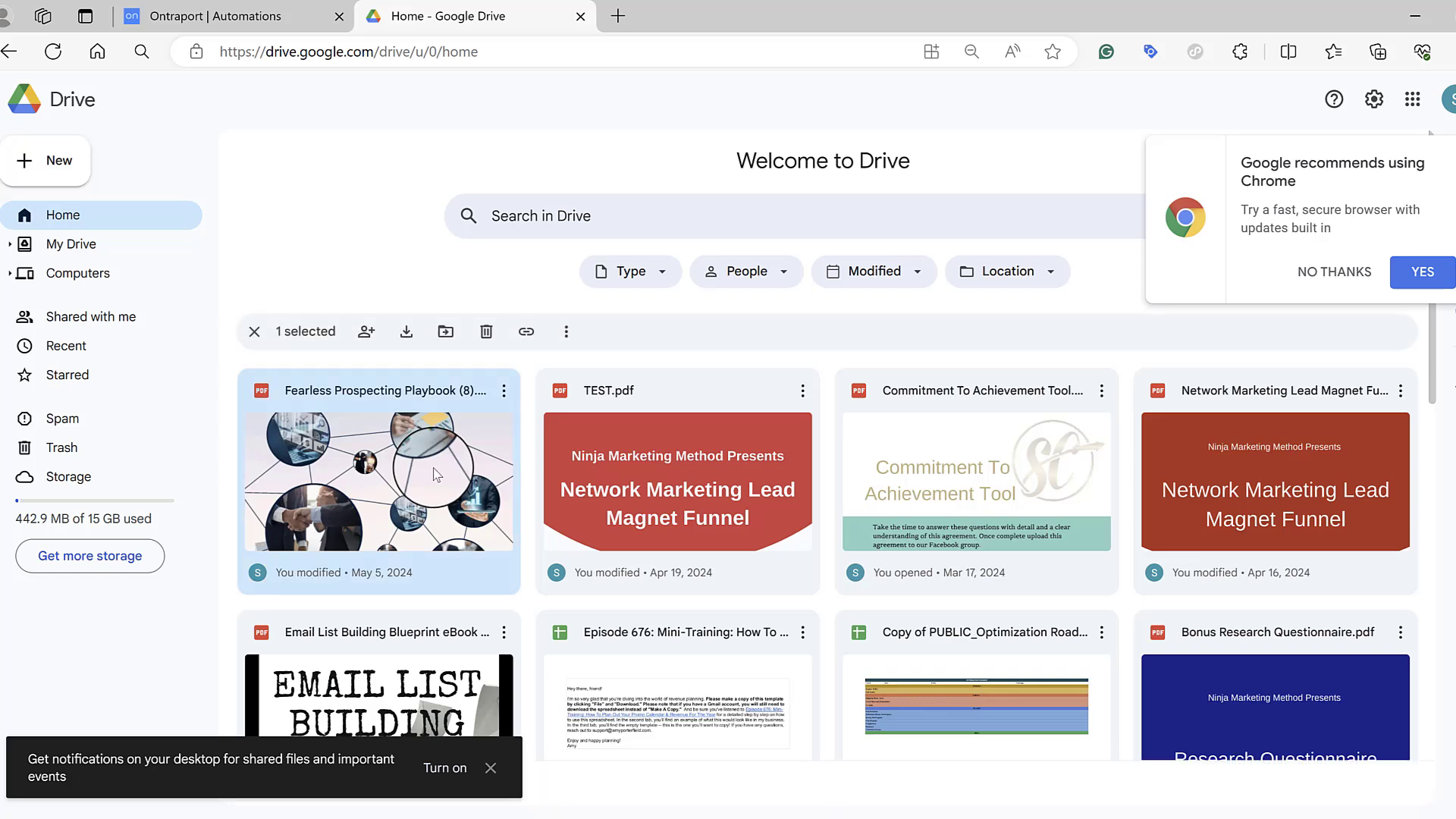
pyautogui.click(507, 392)
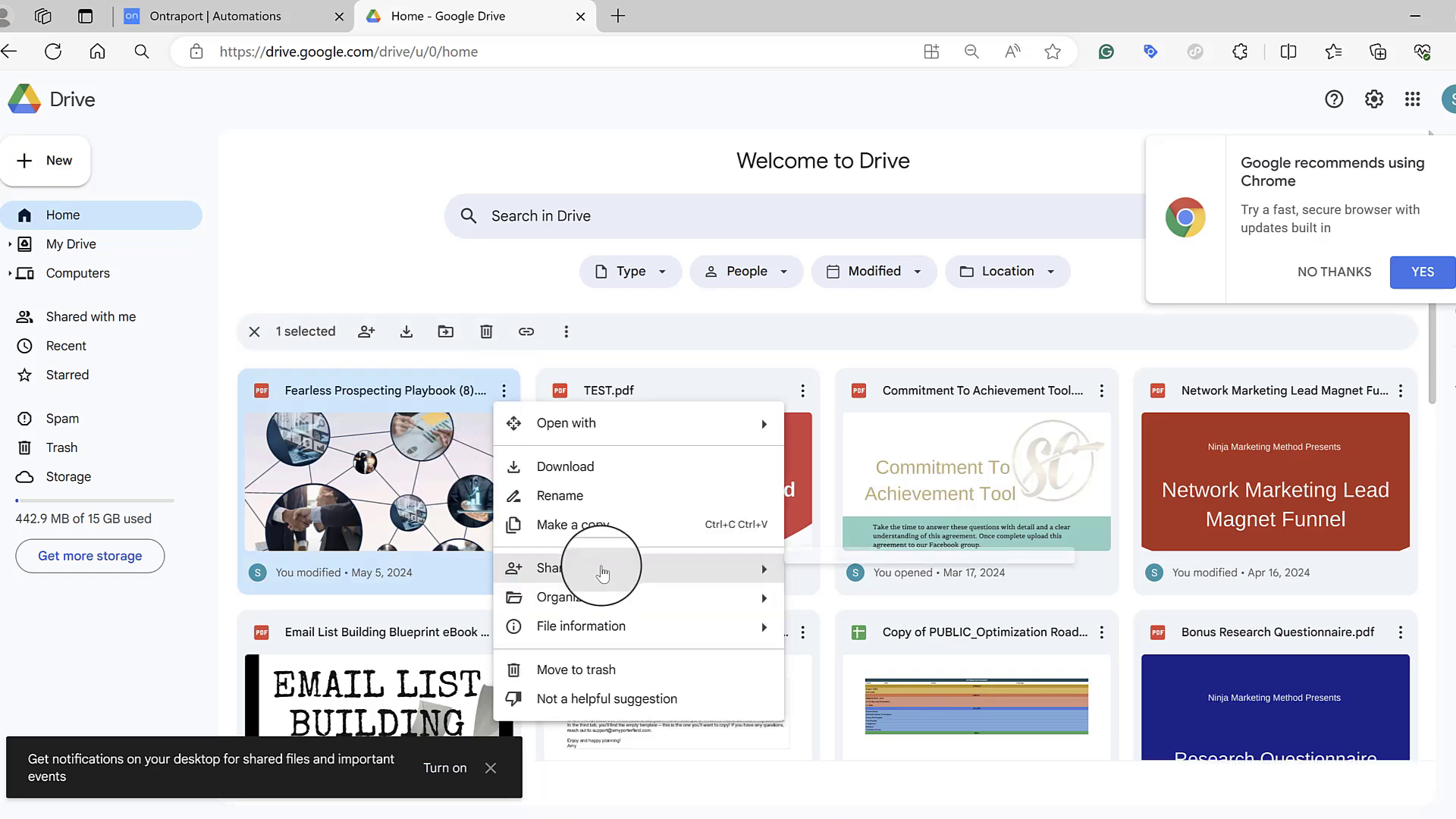
pyautogui.moveTo(661, 573)
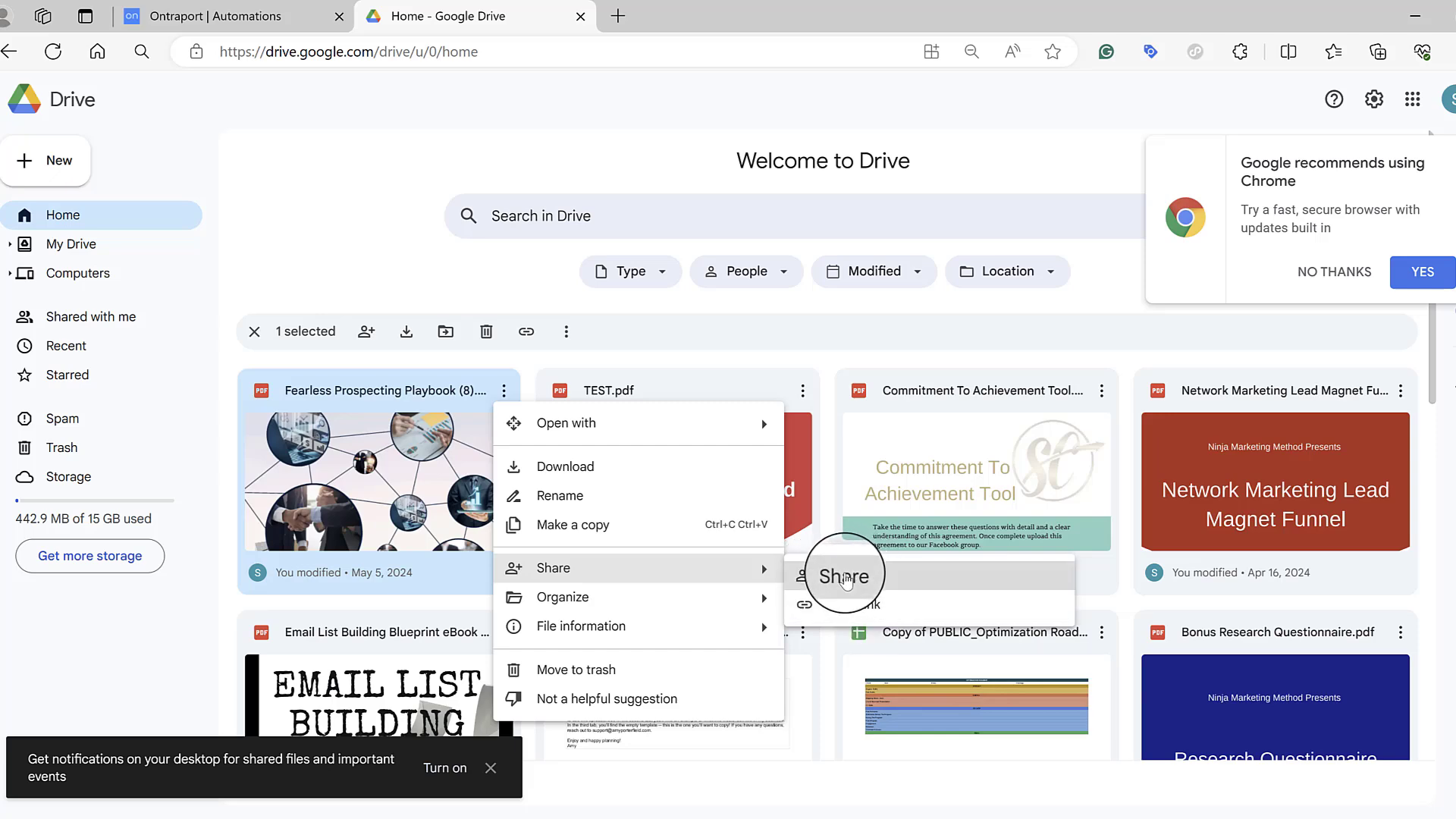
pyautogui.click(845, 578)
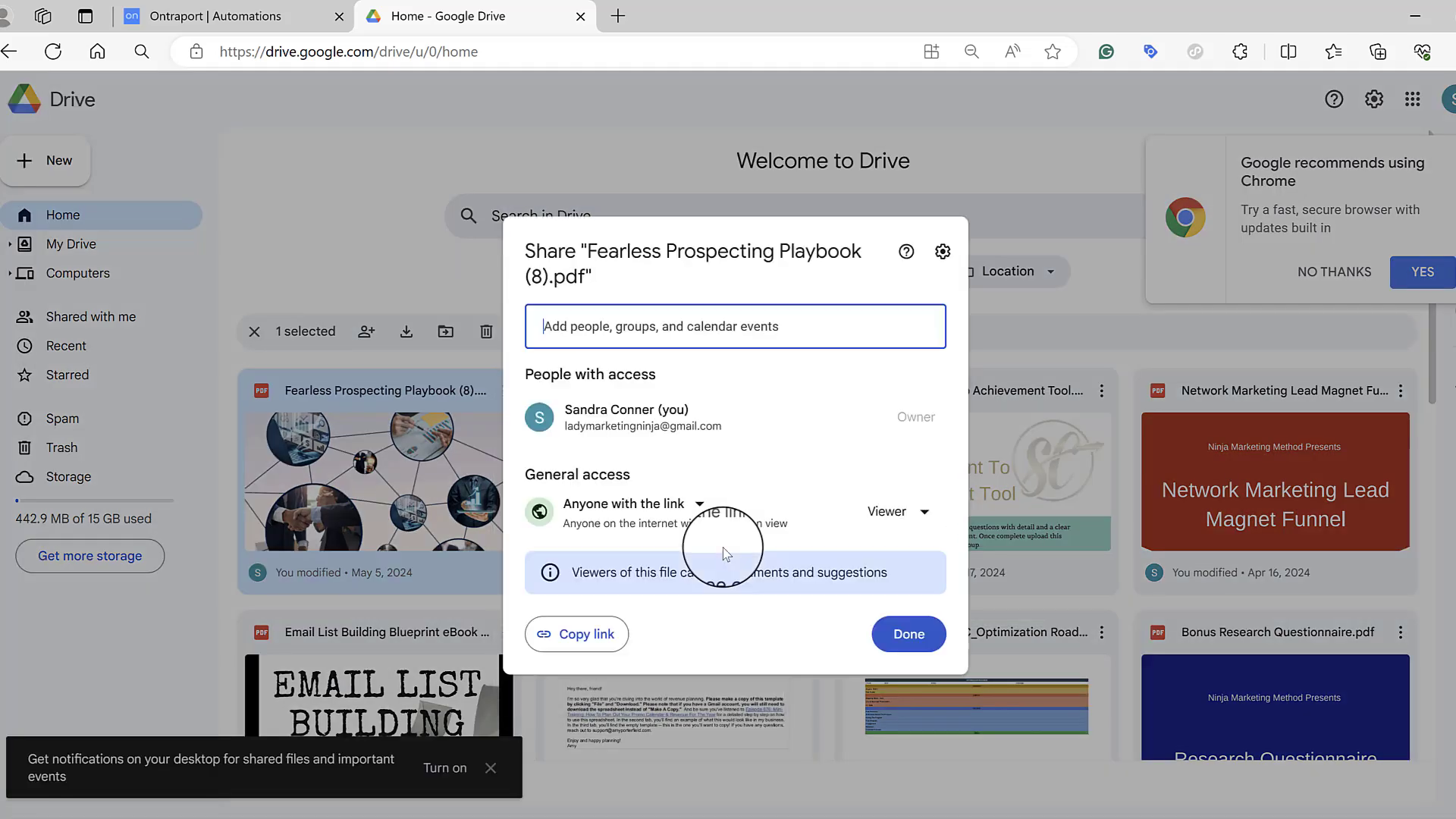
pyautogui.click(700, 505)
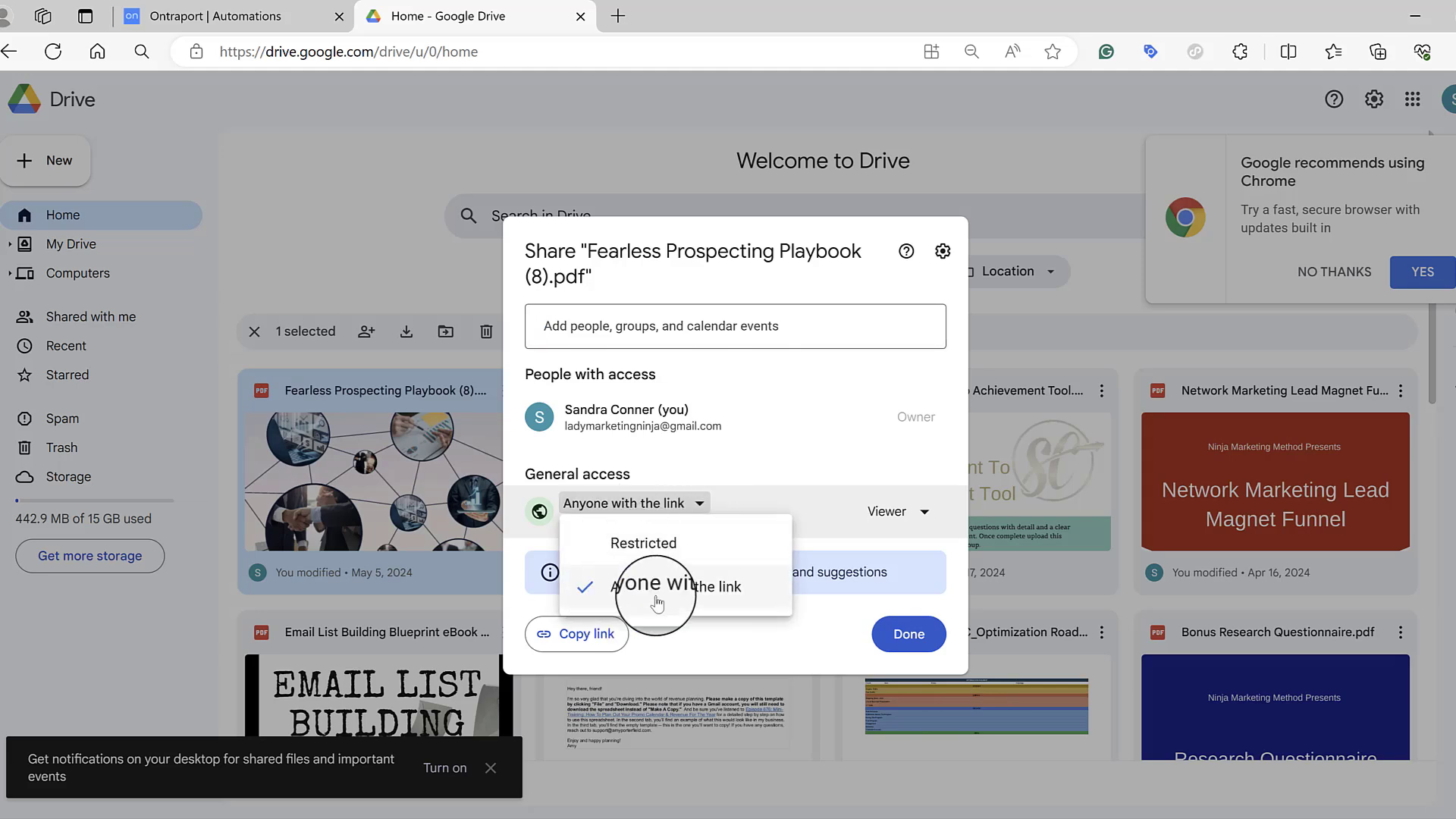
pyautogui.click(574, 636)
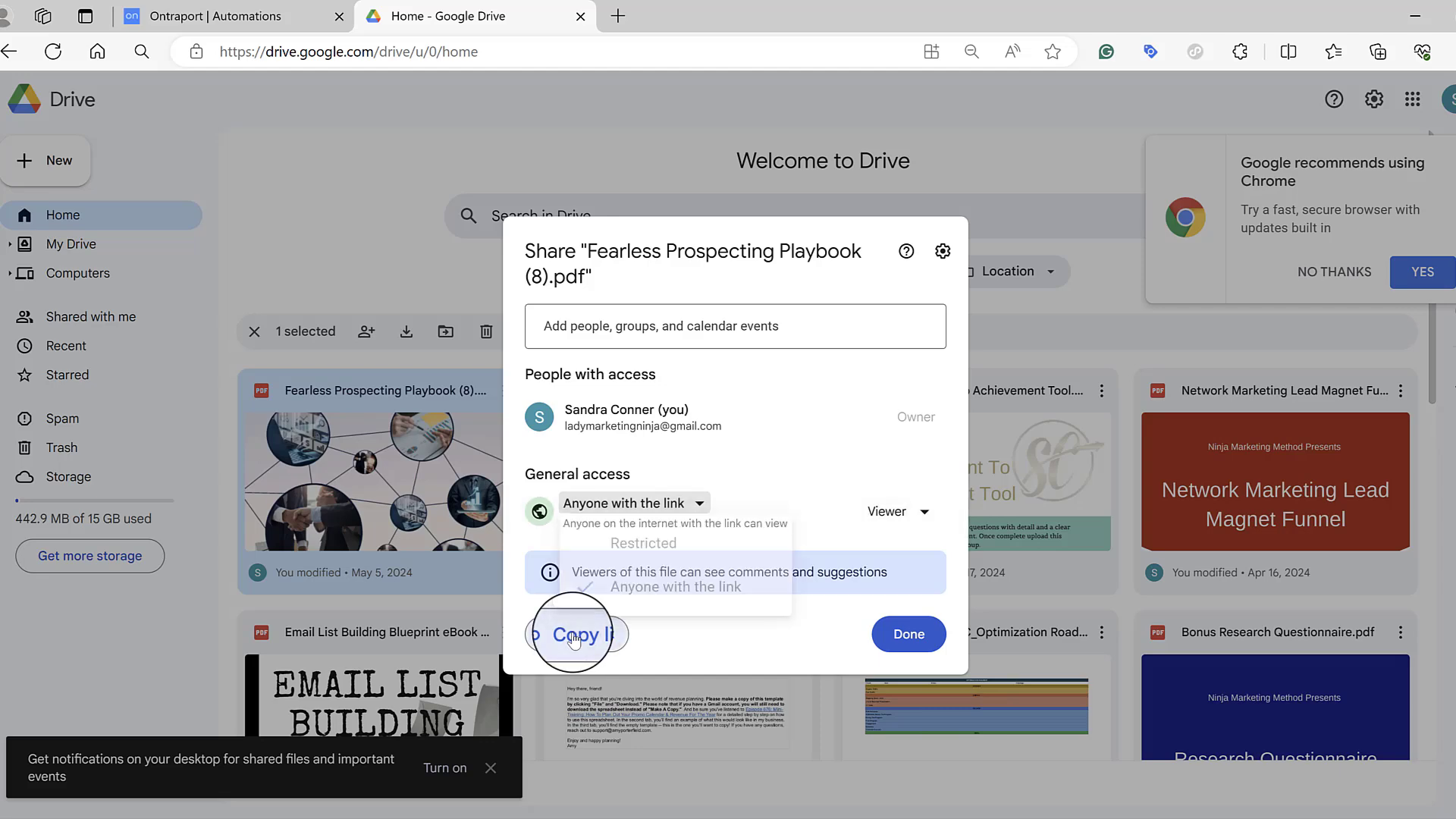
# Step: Switch back to Ontraport and try to set the gift line's link type to URL with the copied Drive link
pyautogui.click(239, 21)
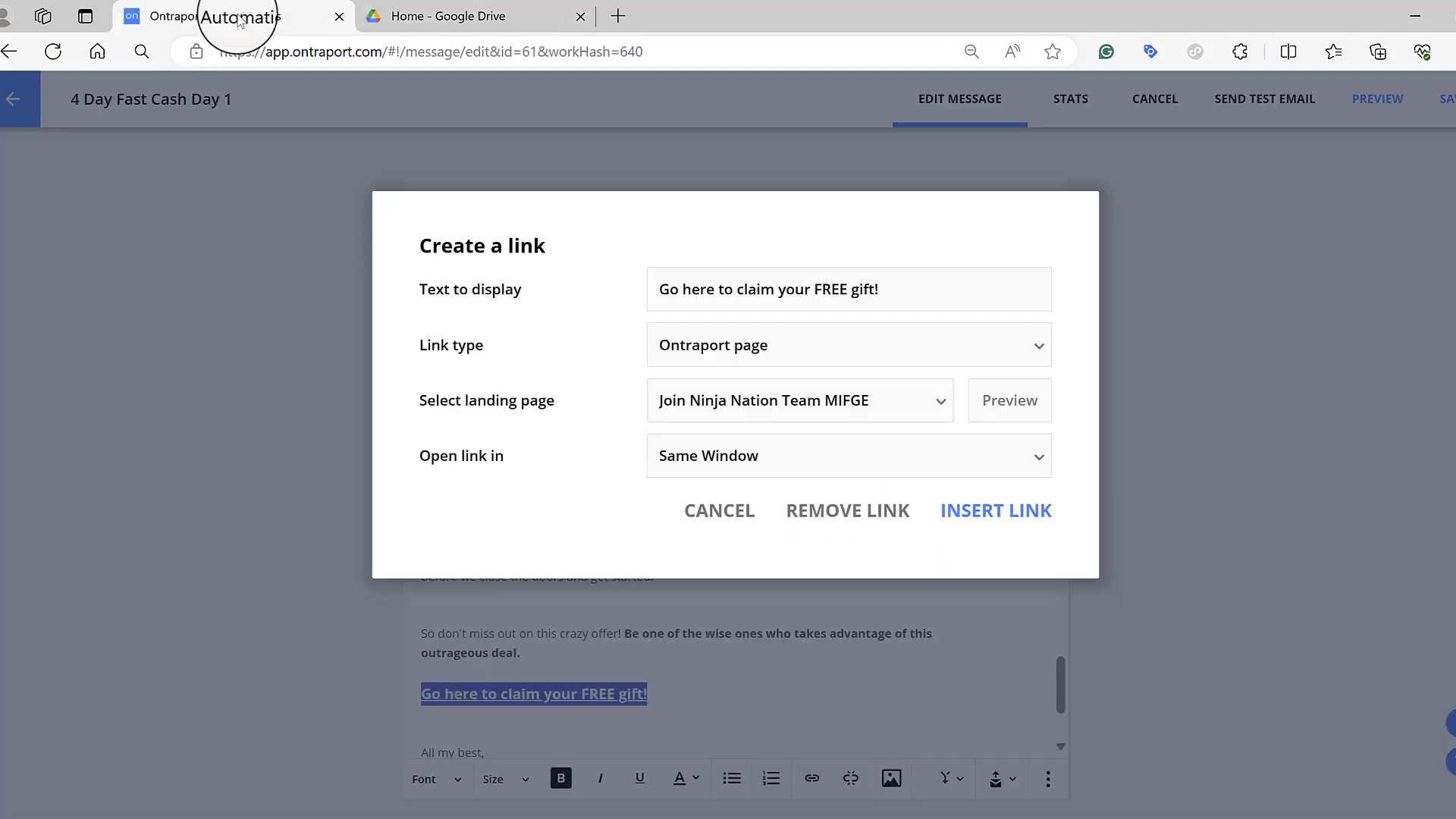
pyautogui.click(826, 351)
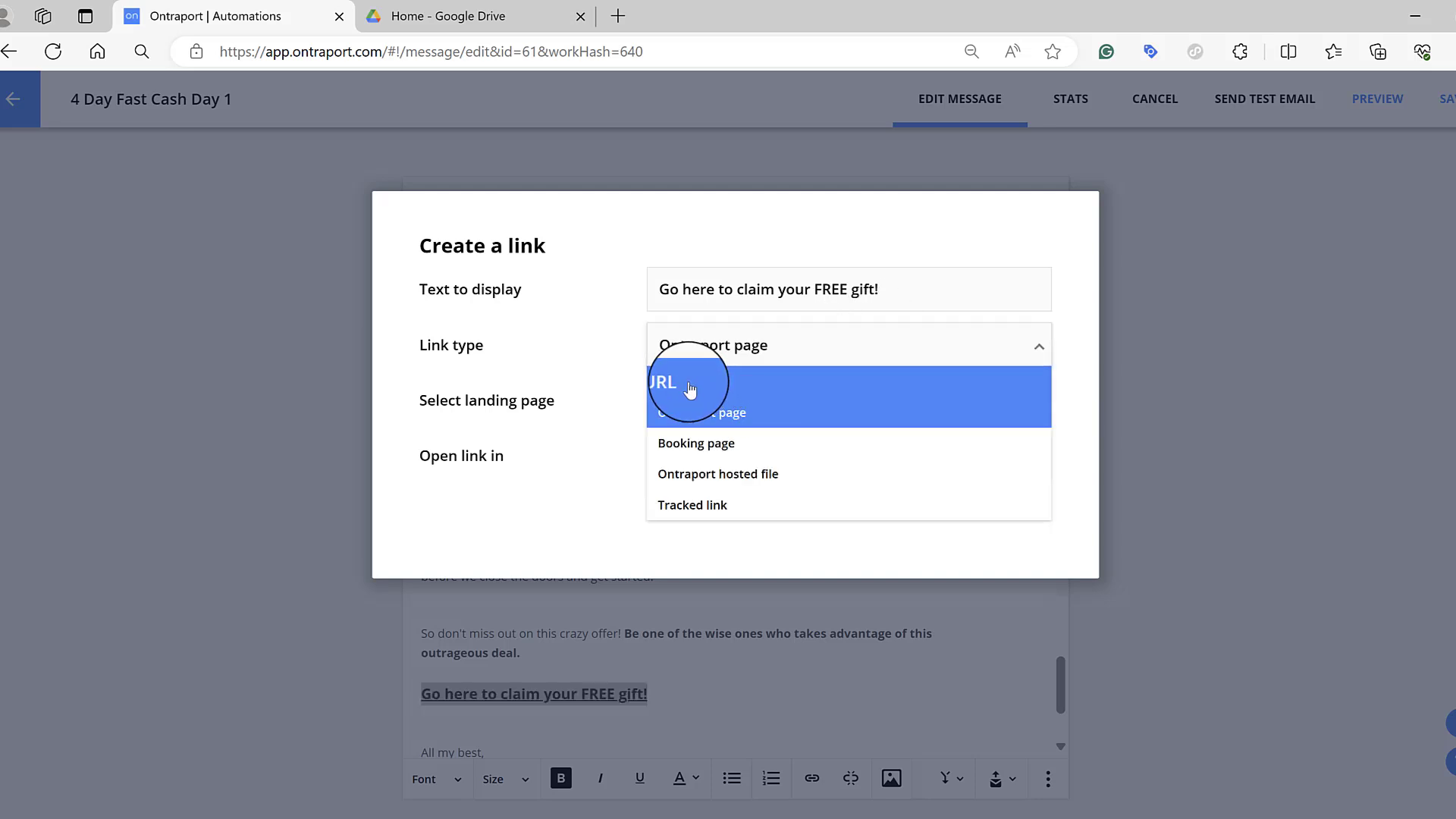
pyautogui.click(661, 383)
pyautogui.click(812, 408)
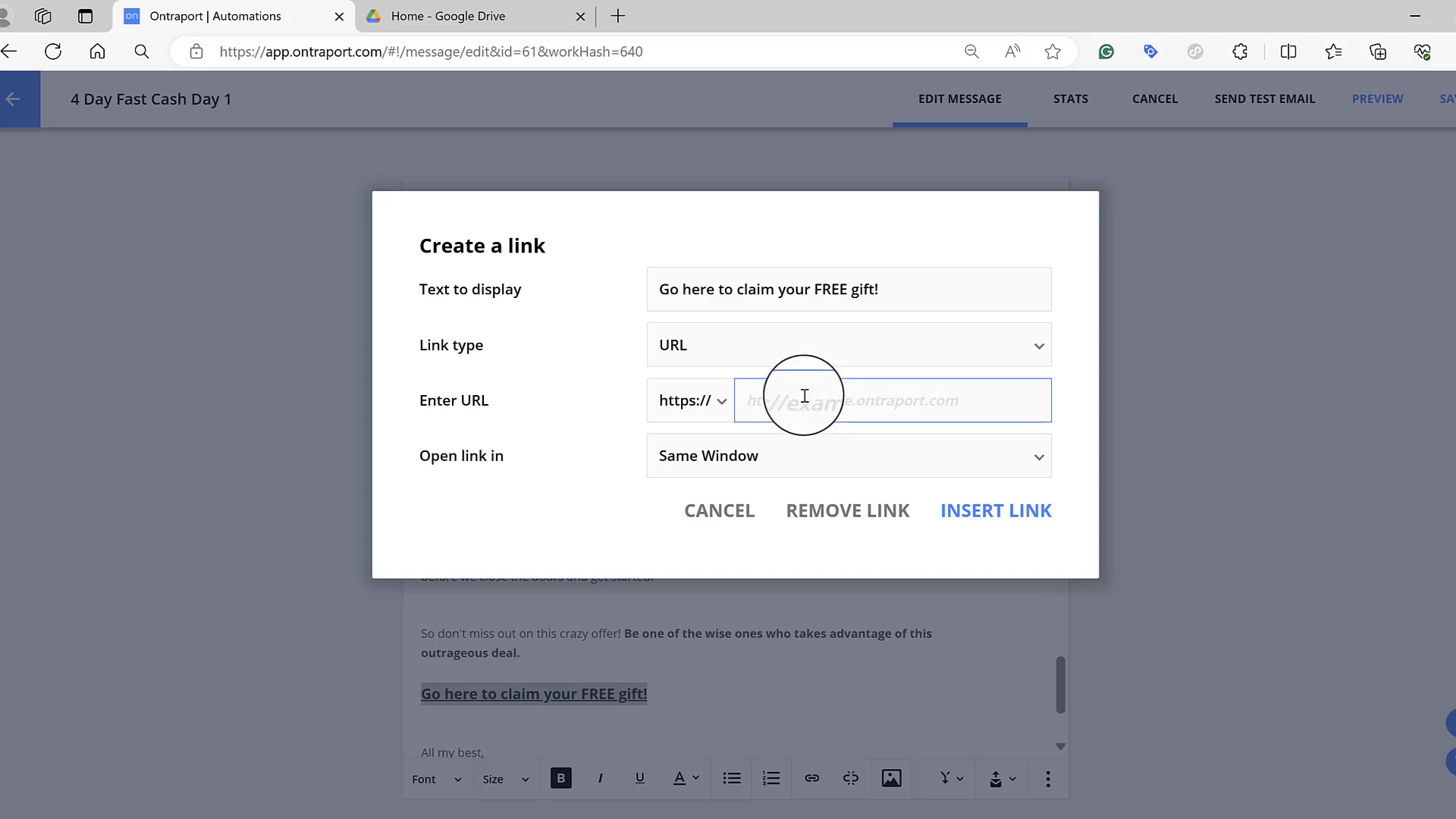
pyautogui.hotkey('ctrl', 'v')
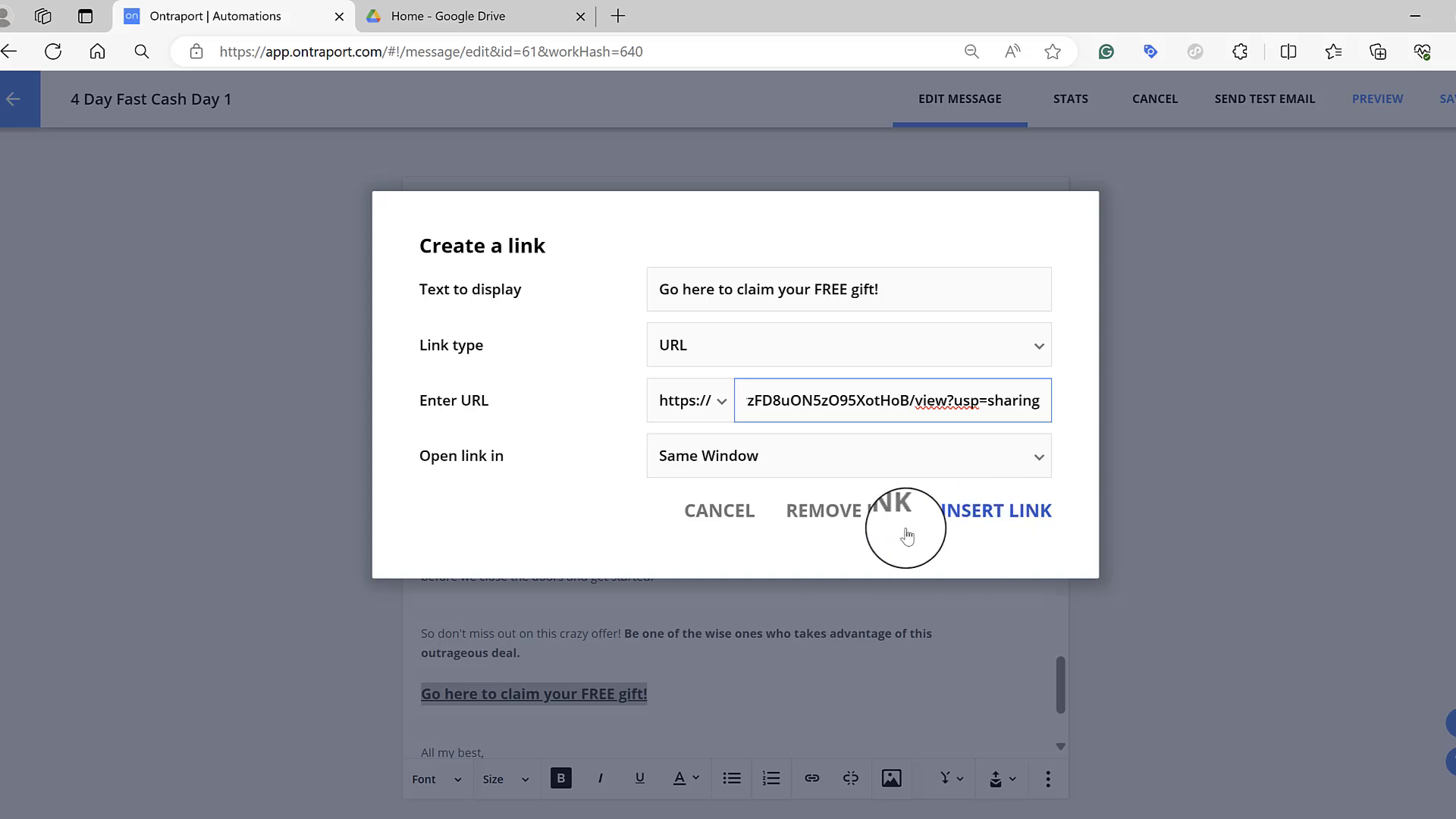
# Step: Remove the link from the "Go here to claim your FREE gift!" line and save the message
pyautogui.click(857, 516)
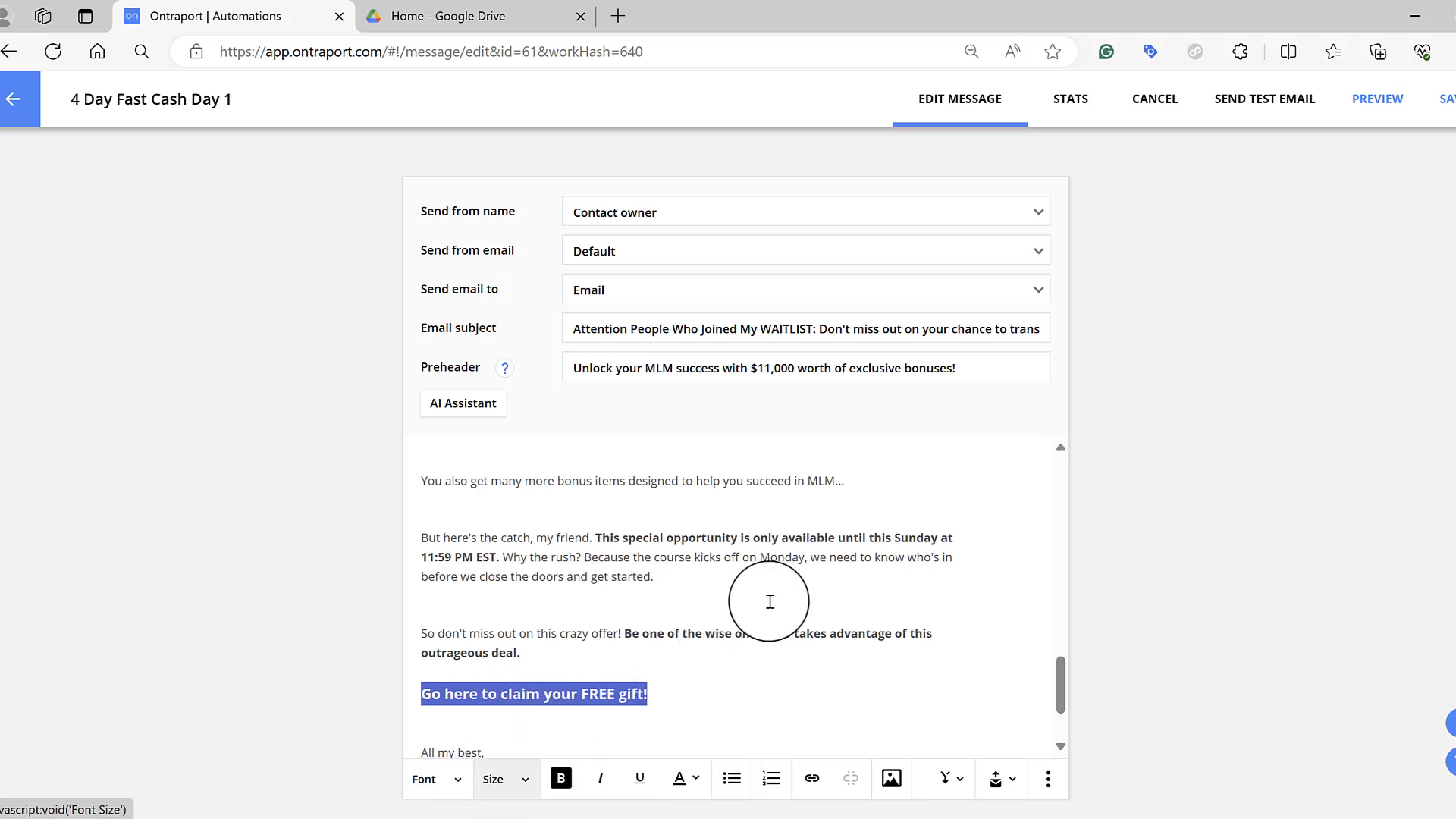
pyautogui.click(699, 677)
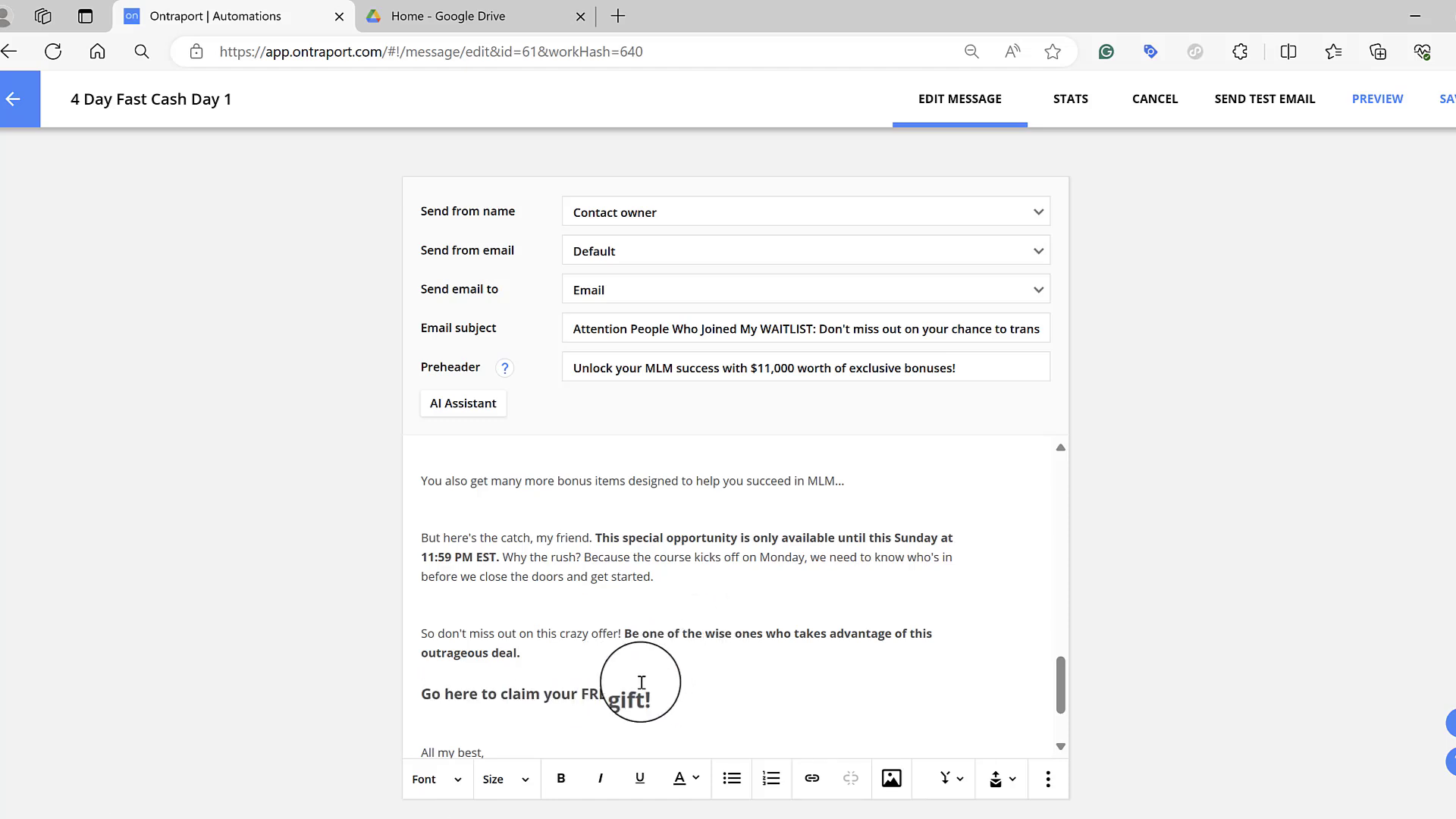
pyautogui.scroll(-2, 635, 703)
pyautogui.scroll(-1, 635, 704)
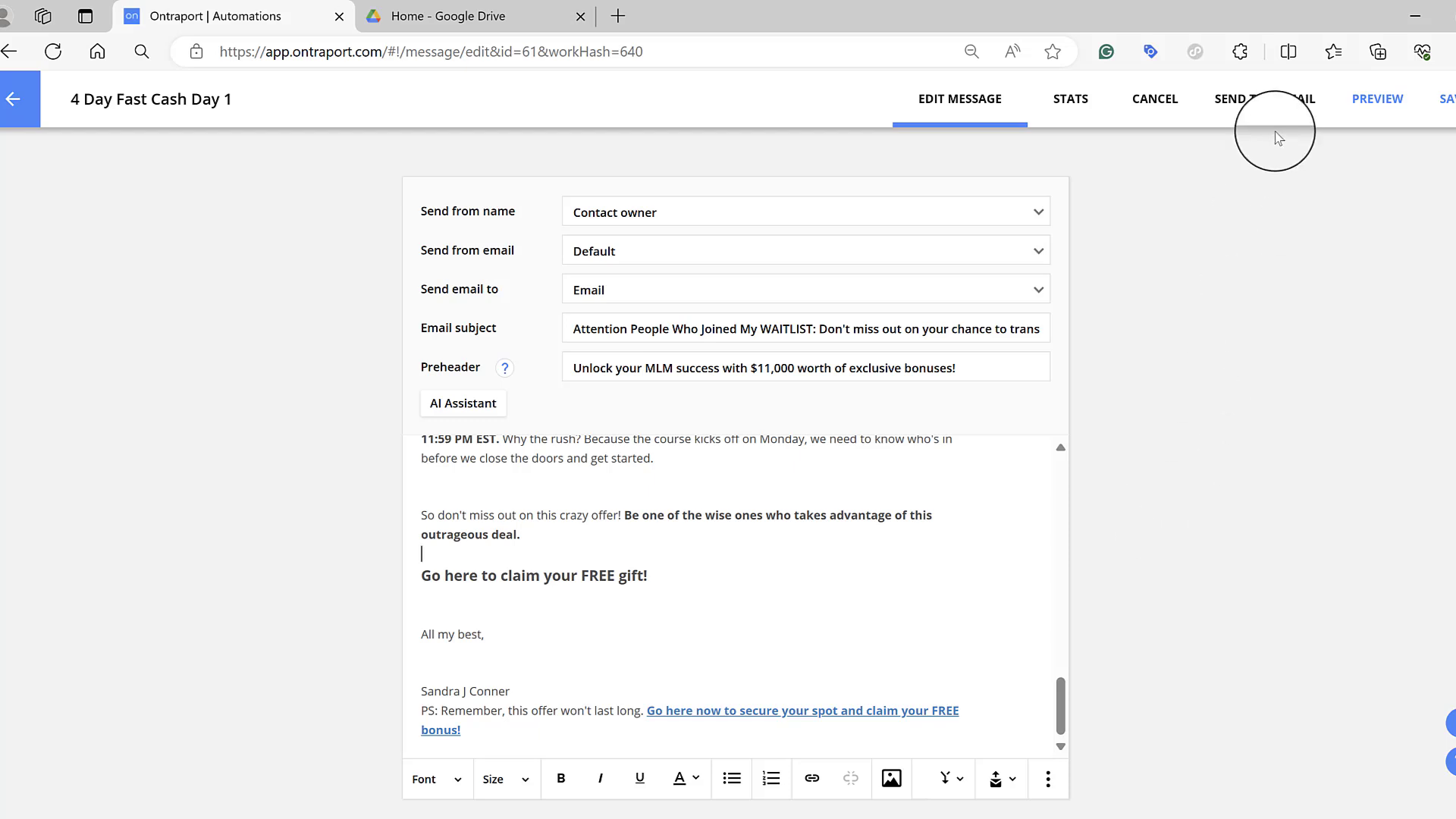
pyautogui.click(1448, 106)
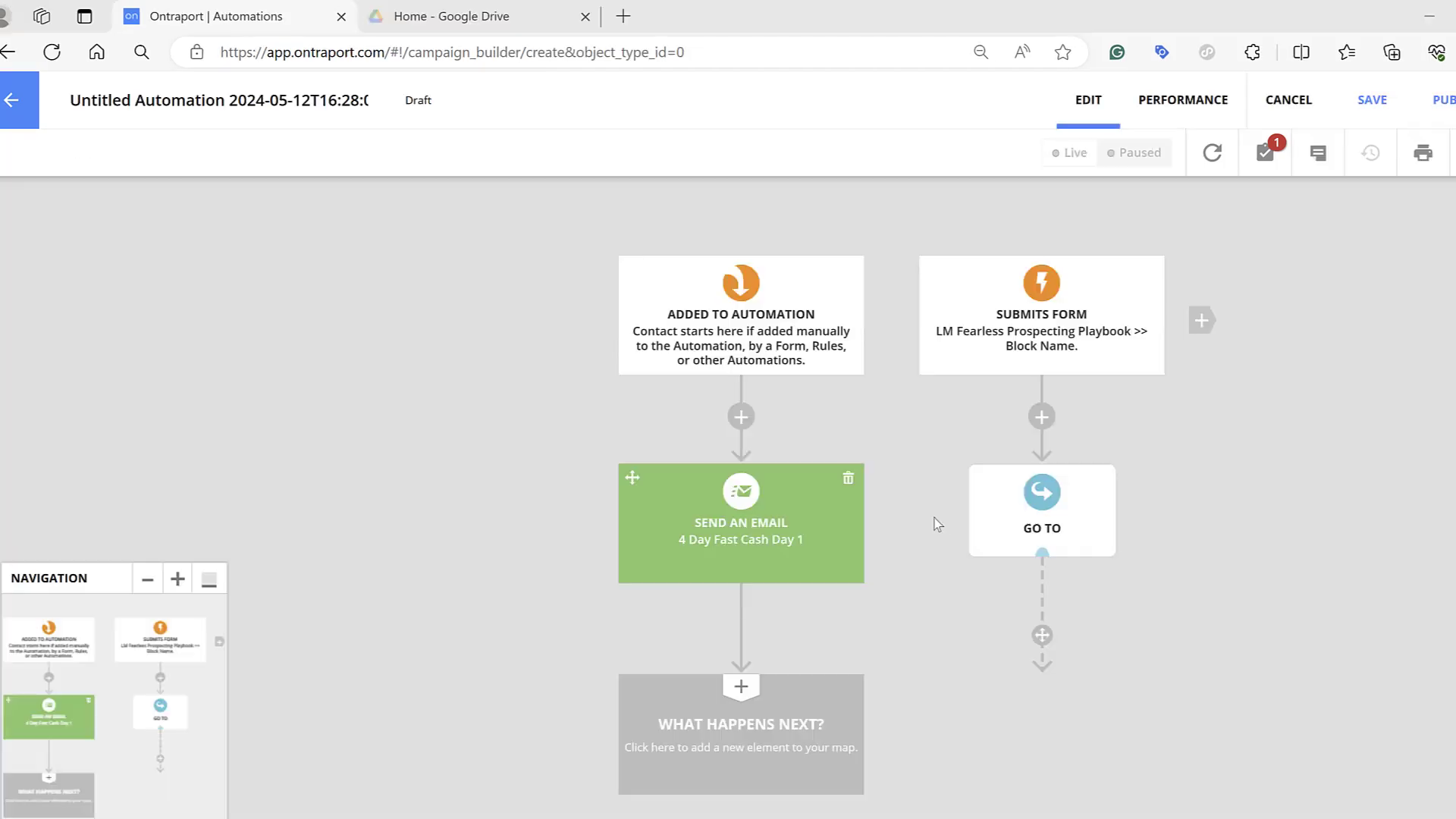
# Step: Connect the Go To element under Submits Form to the Send an Email element
pyautogui.click(1062, 531)
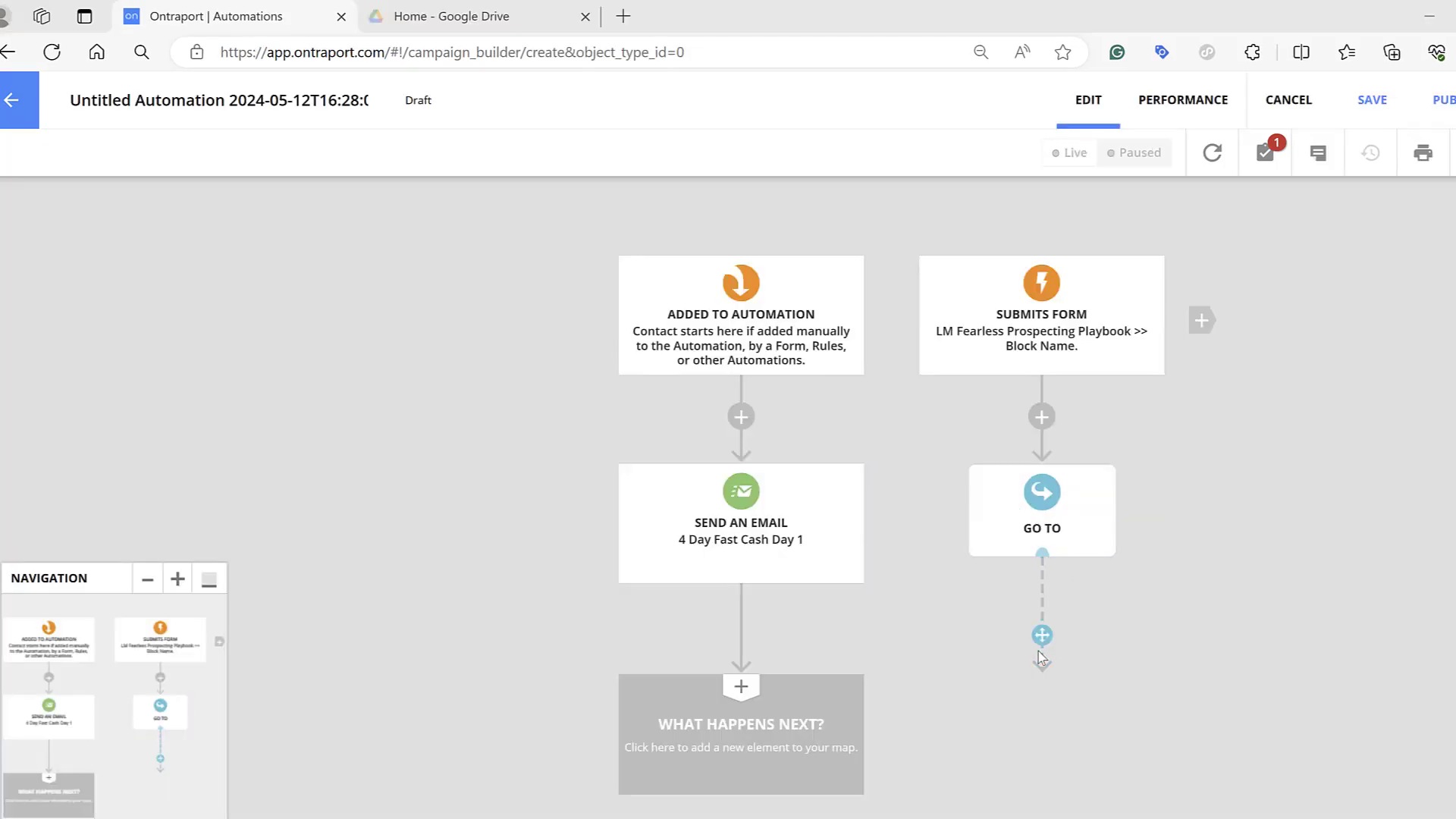
pyautogui.click(826, 527)
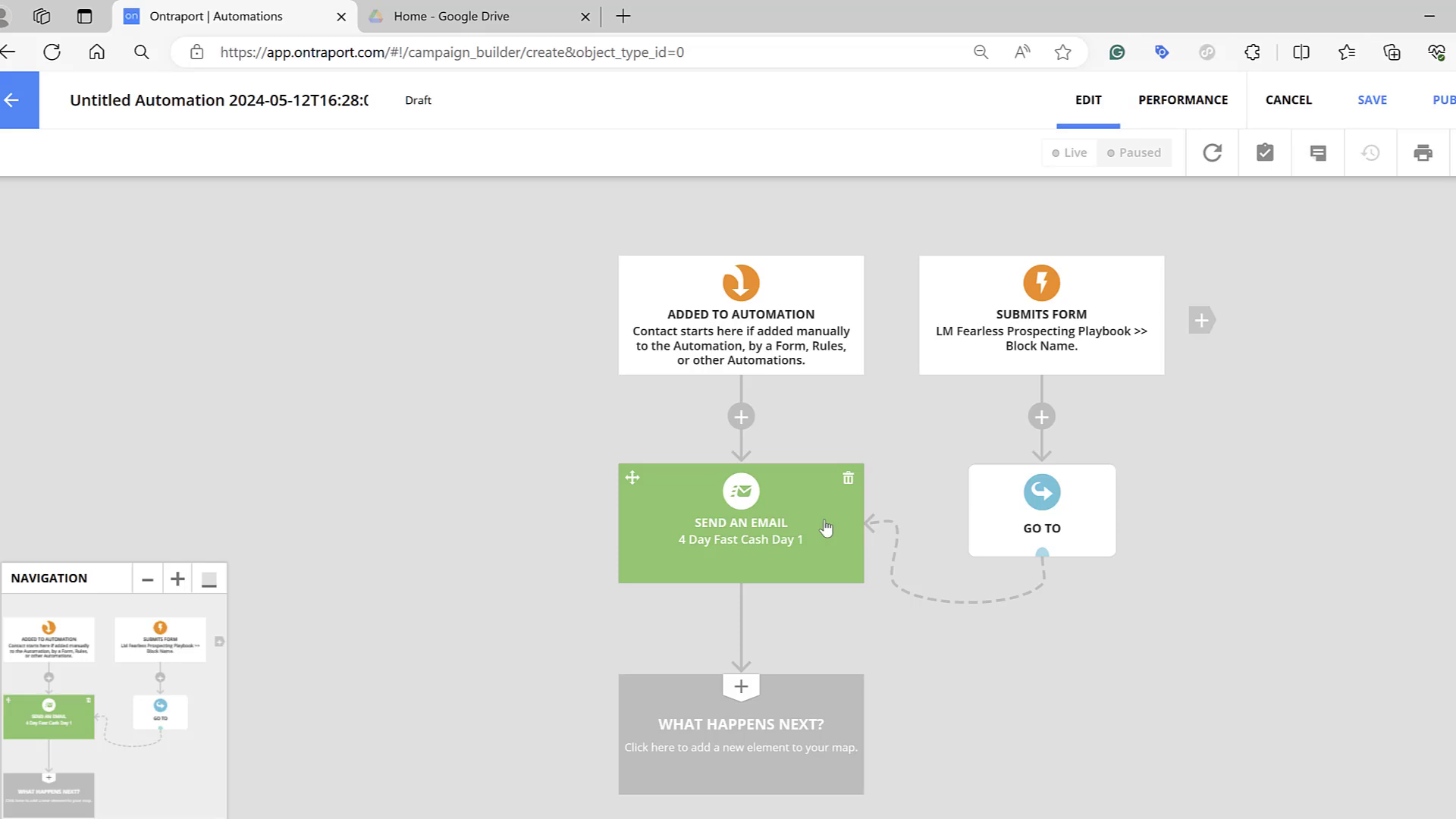
pyautogui.click(757, 338)
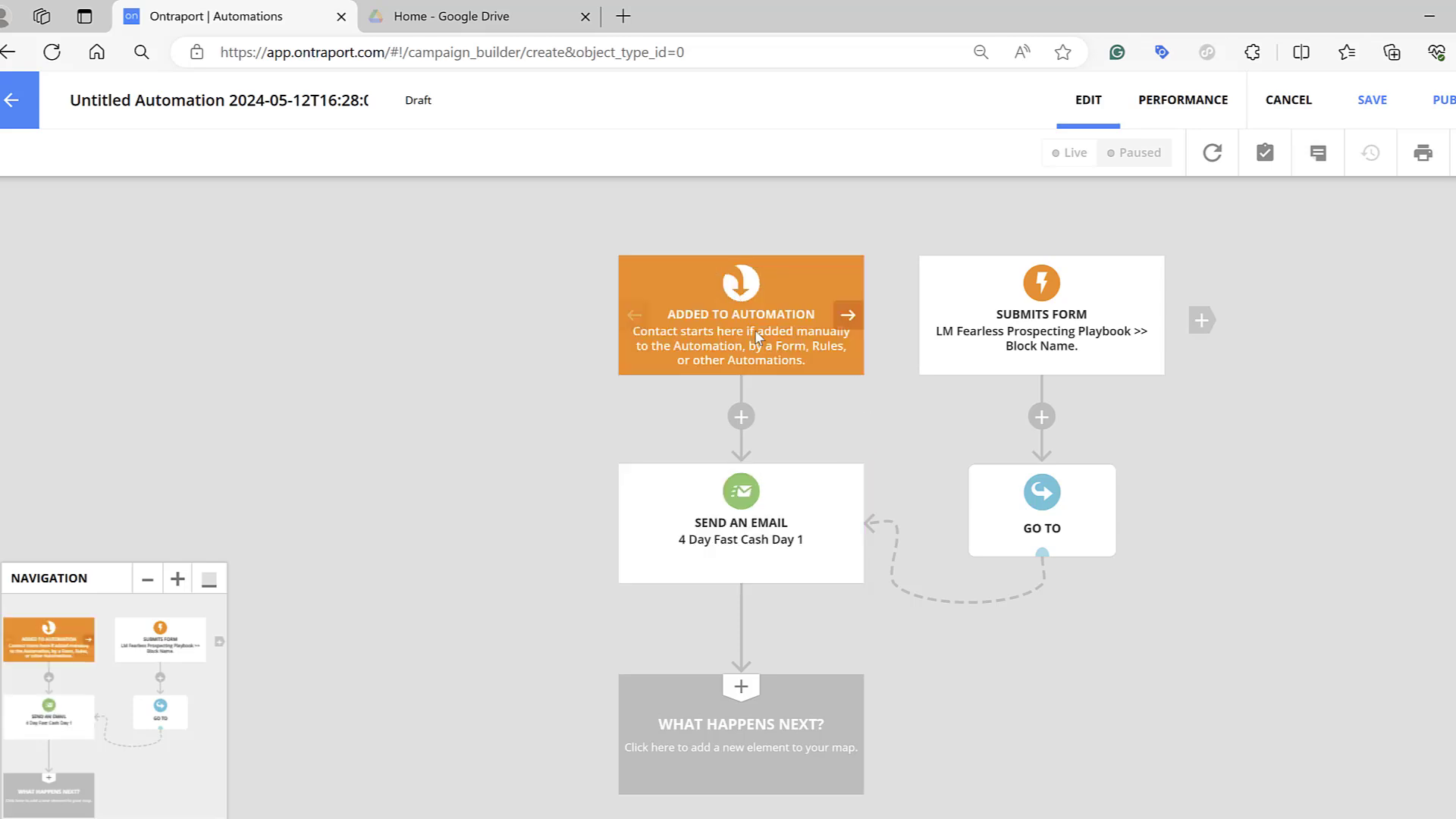
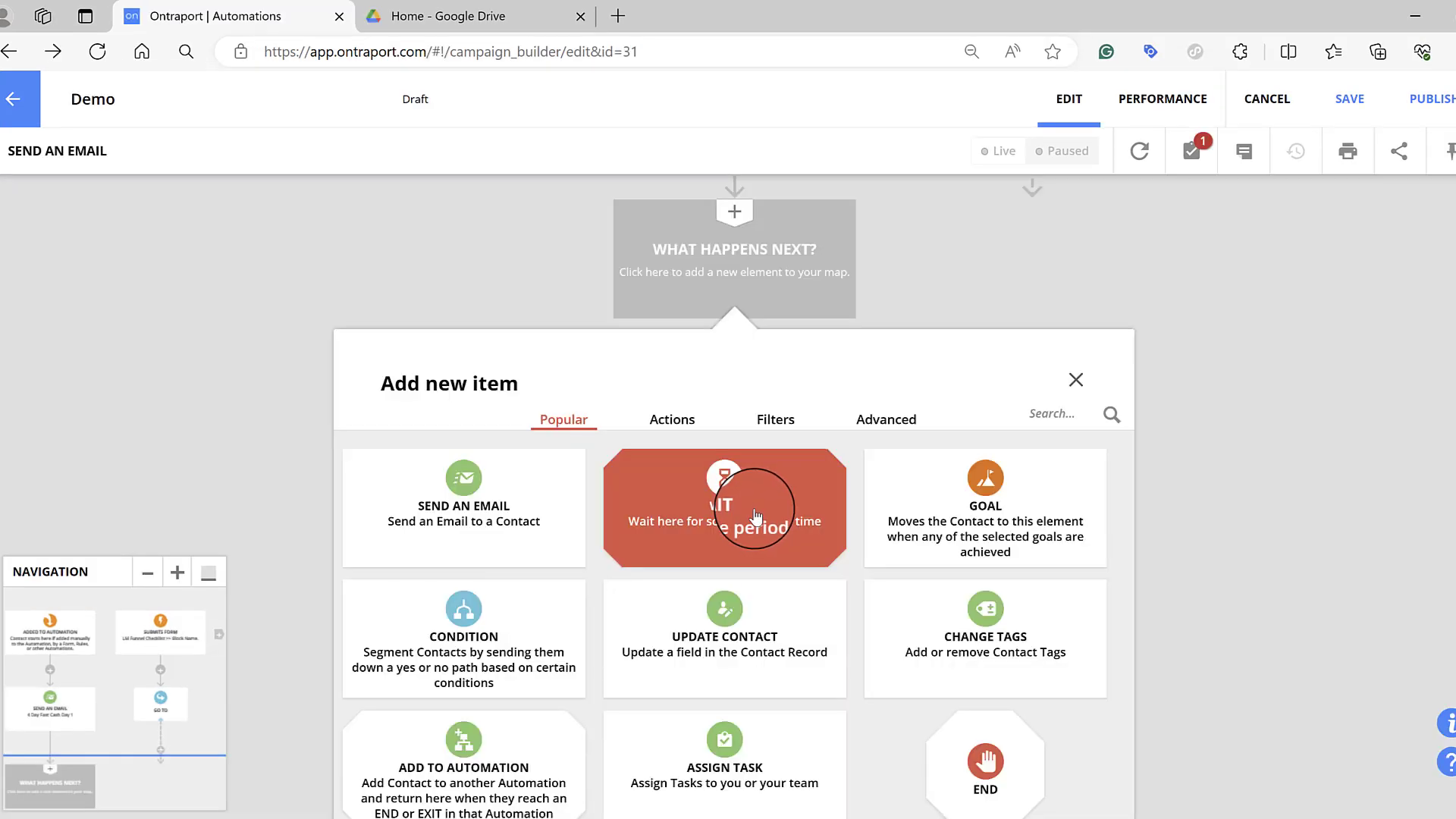
# Step: In the Demo automation, add a Condition element below Send an Email and an End element on its Yes path
pyautogui.click(661, 423)
pyautogui.click(774, 425)
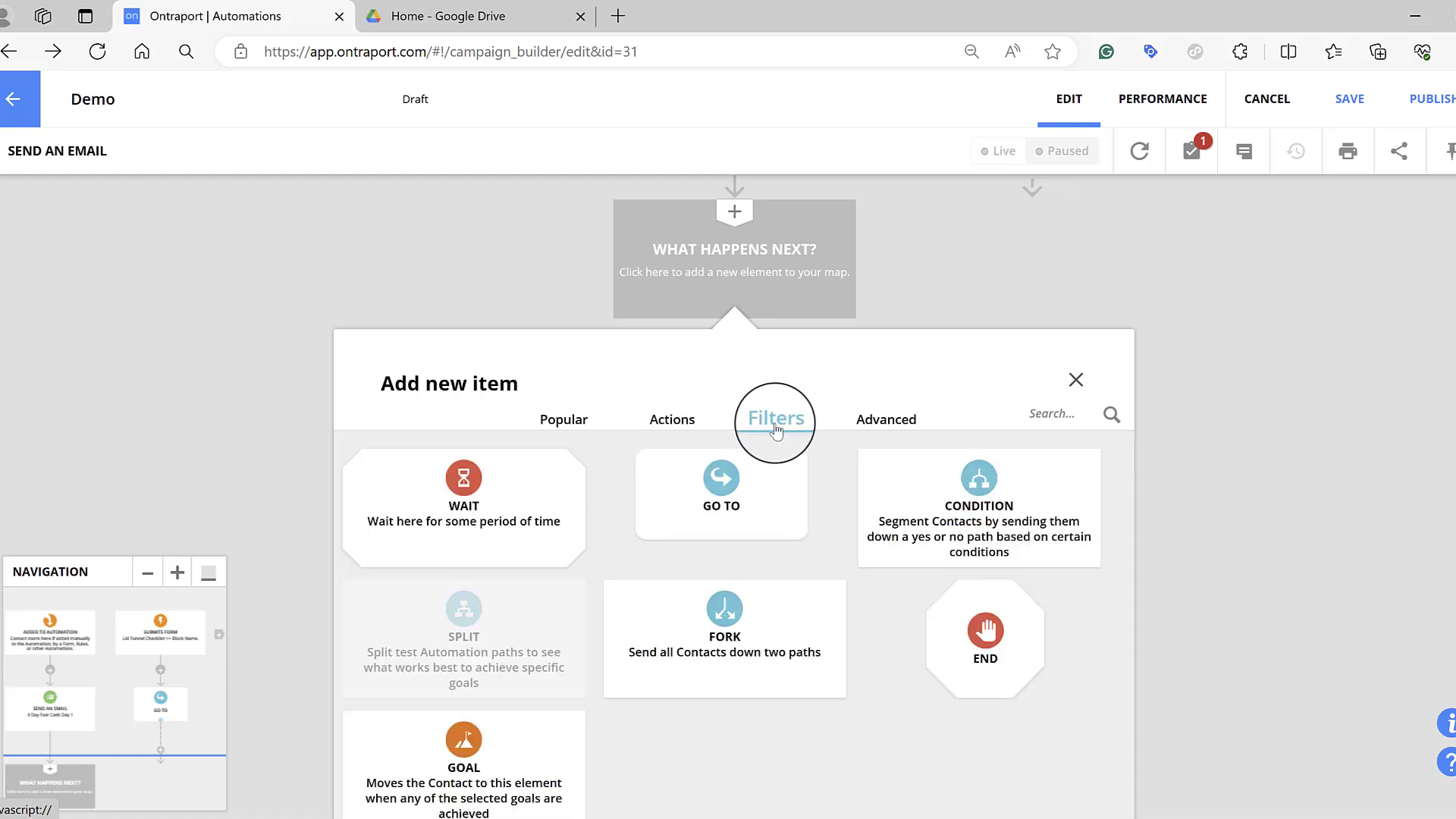
pyautogui.click(920, 493)
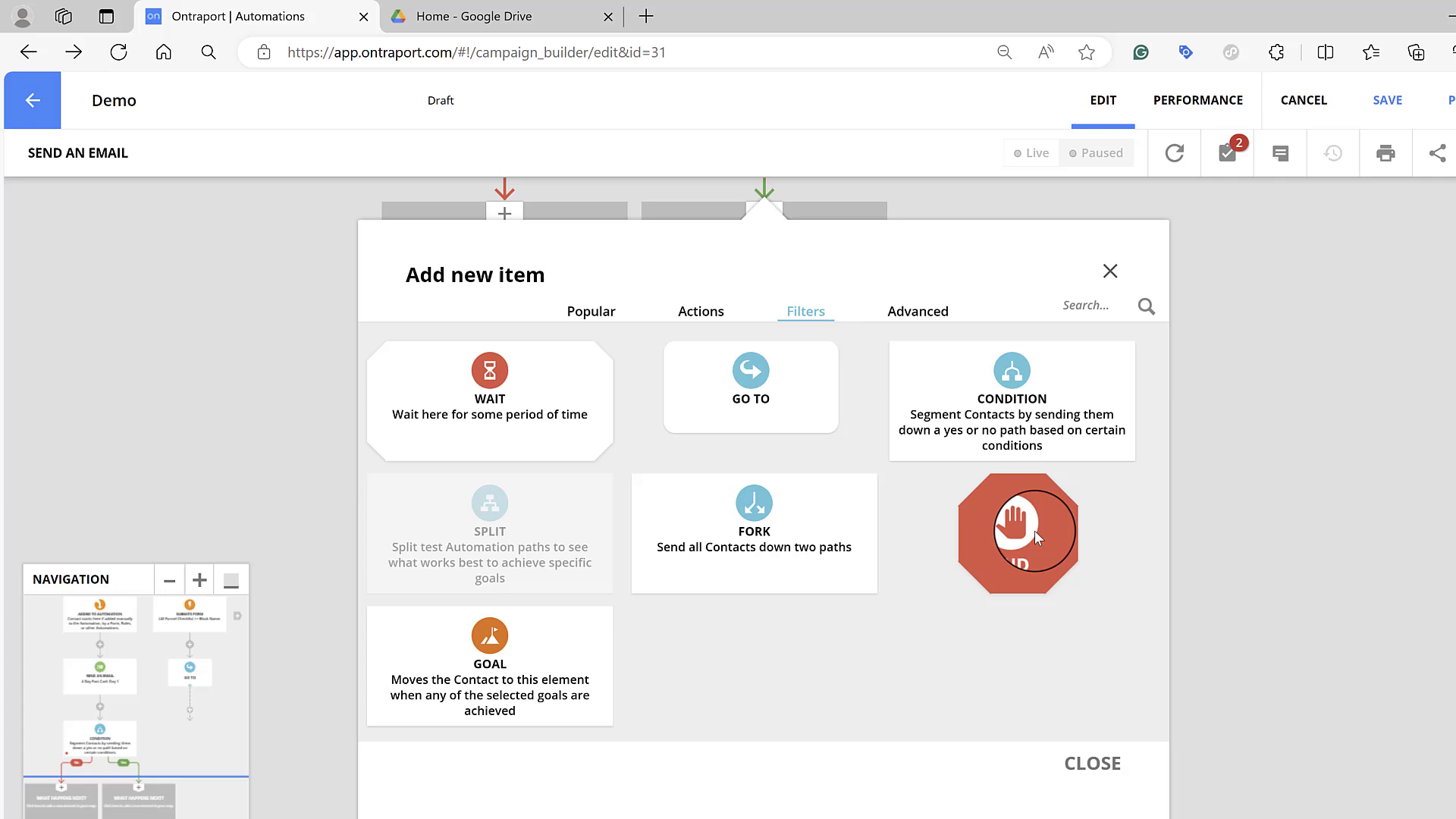
pyautogui.click(1034, 530)
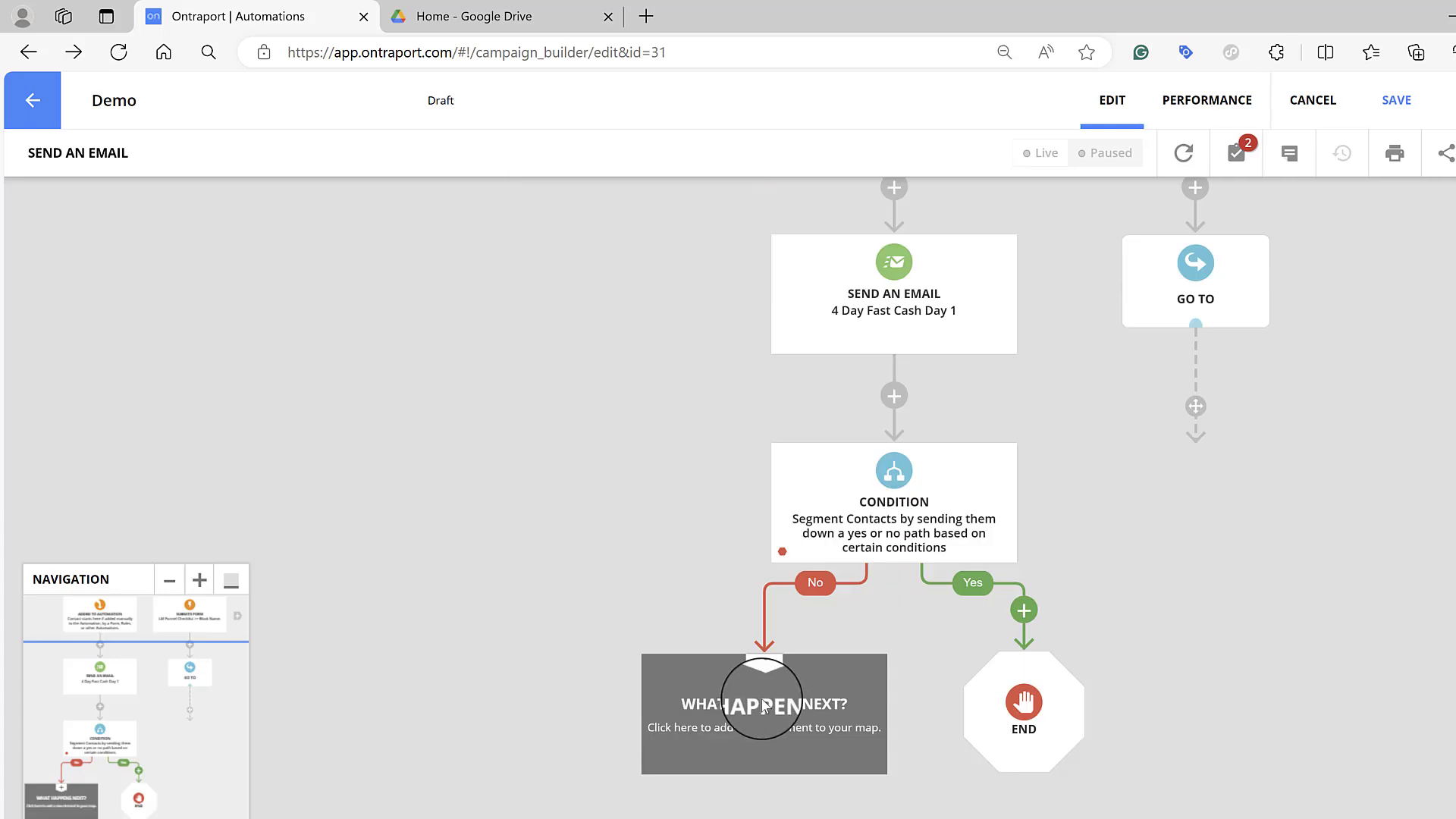
# Step: Add a Send an Email element on the Condition's No path and a Wait element below it
pyautogui.click(762, 707)
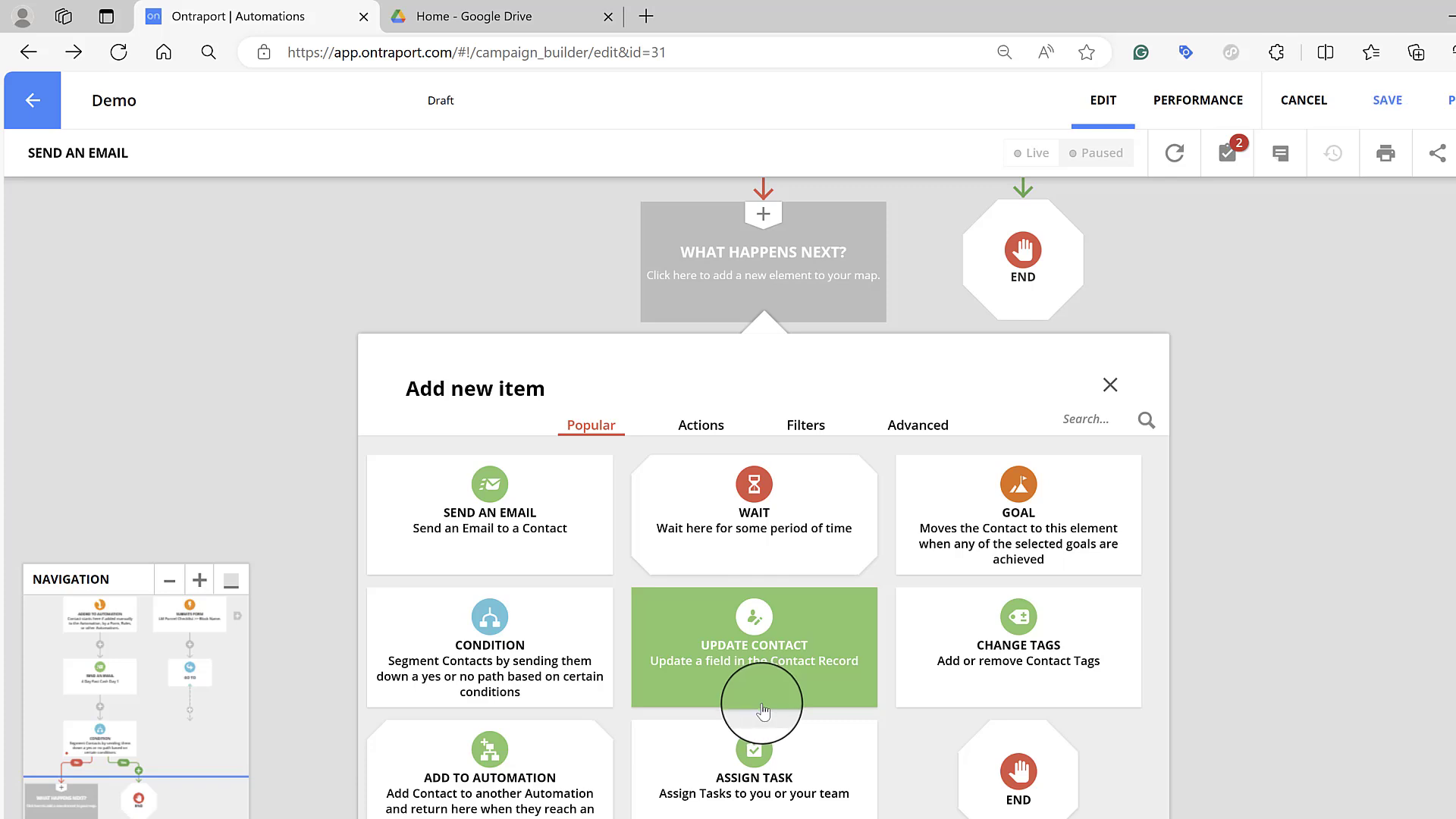
pyautogui.click(581, 531)
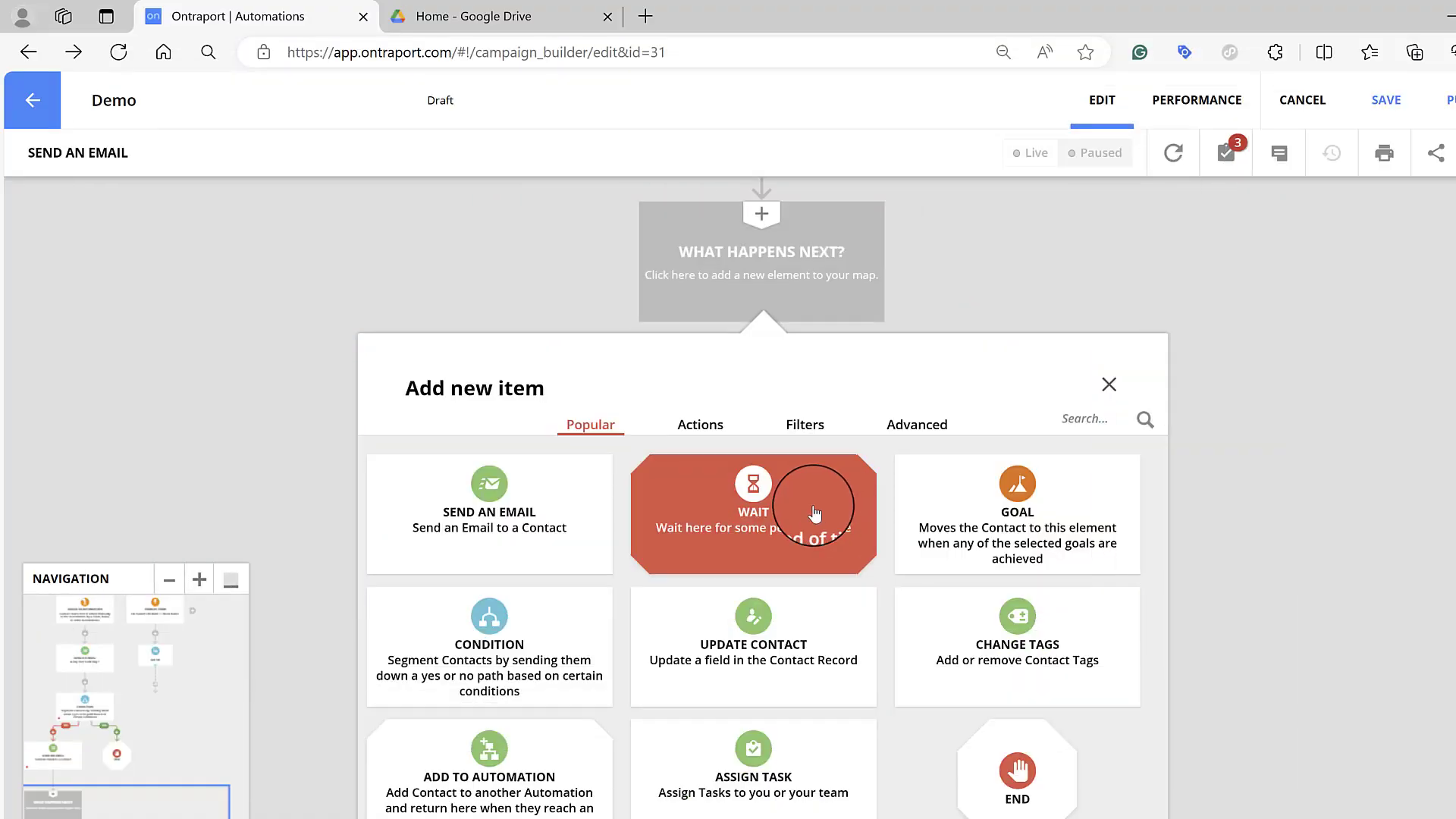
pyautogui.click(813, 512)
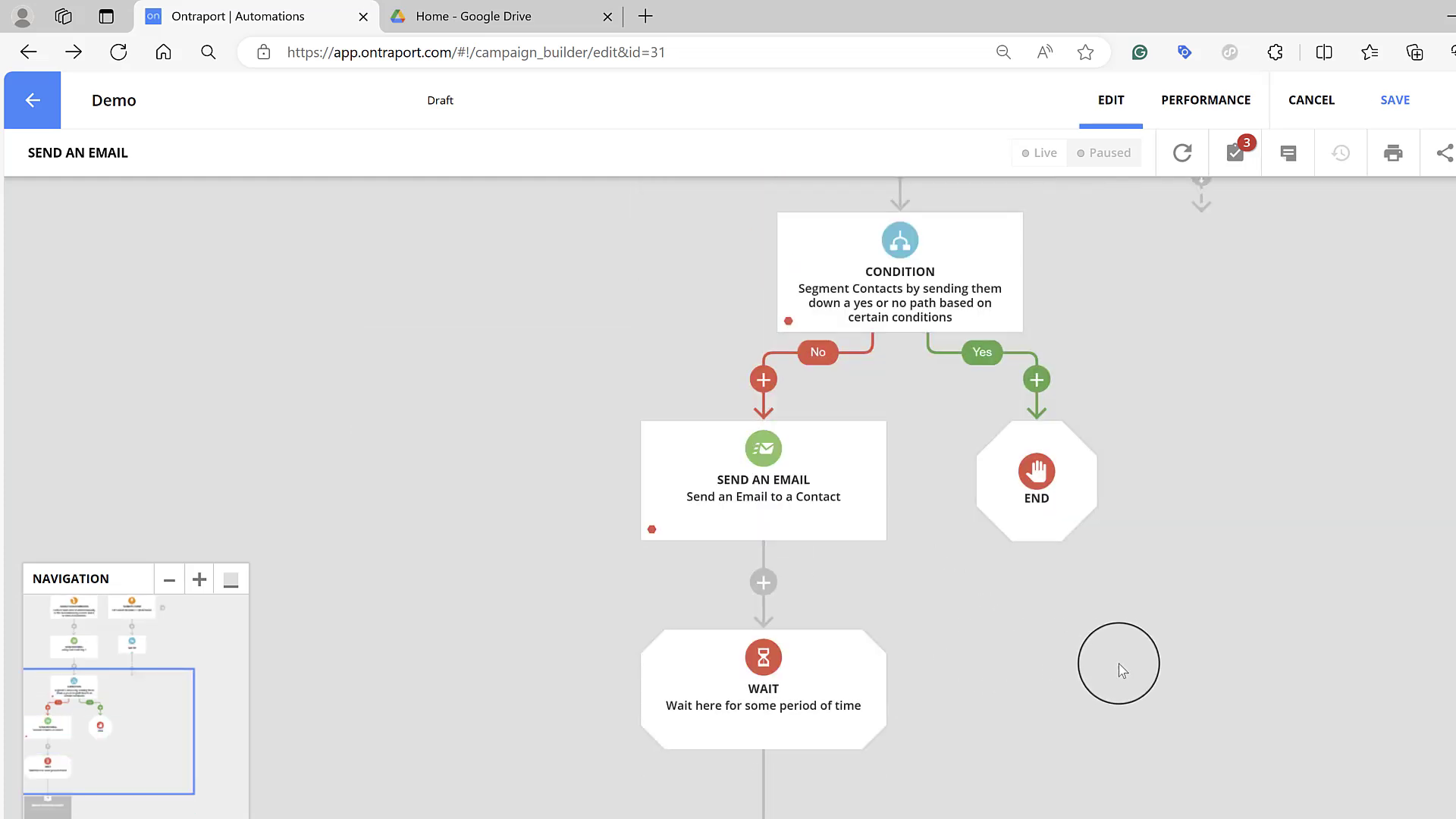
# Step: Set the Wait element to wait until some time passes, with 1 day and no time-of-day restriction
pyautogui.click(814, 683)
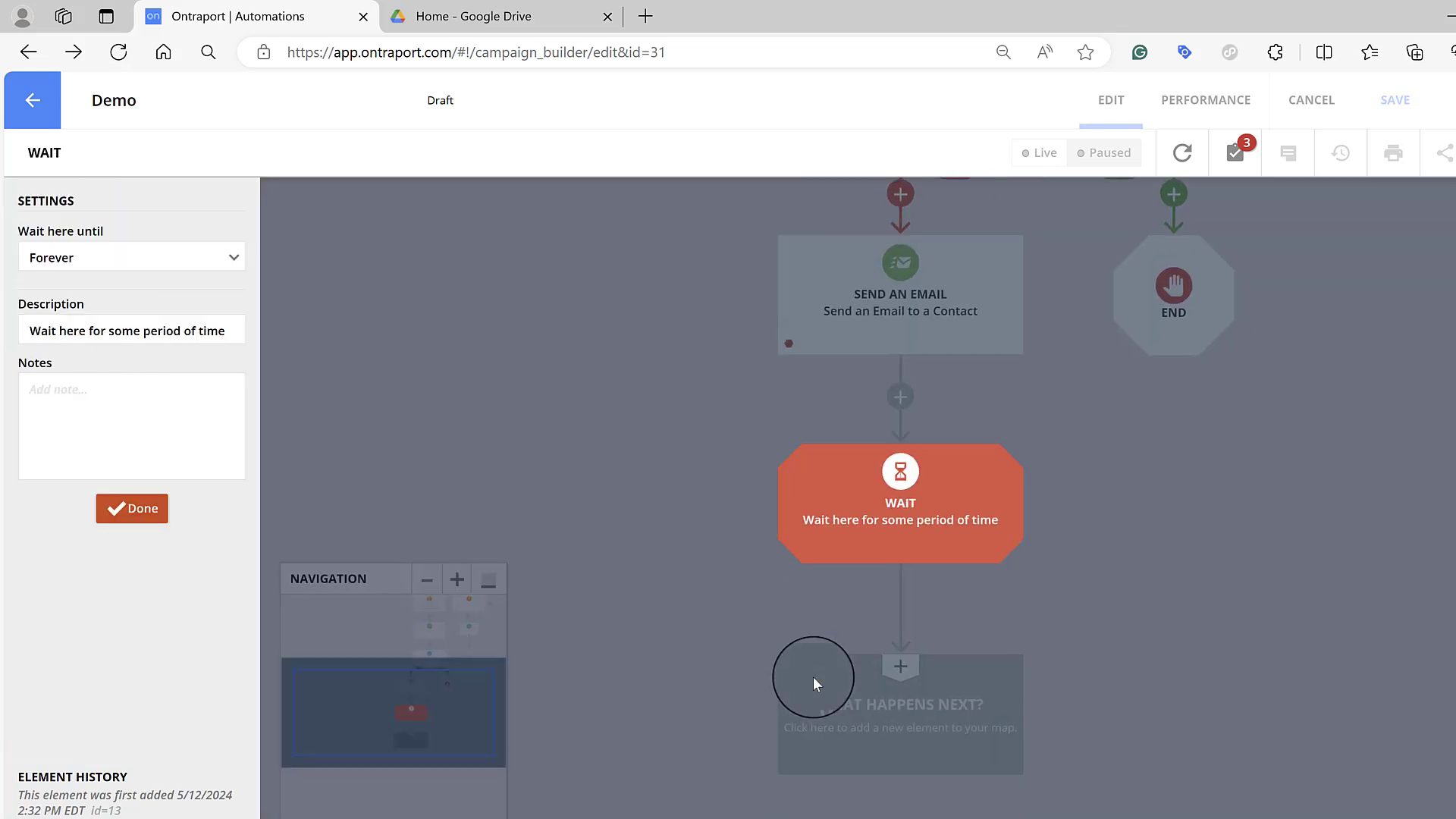
pyautogui.click(226, 262)
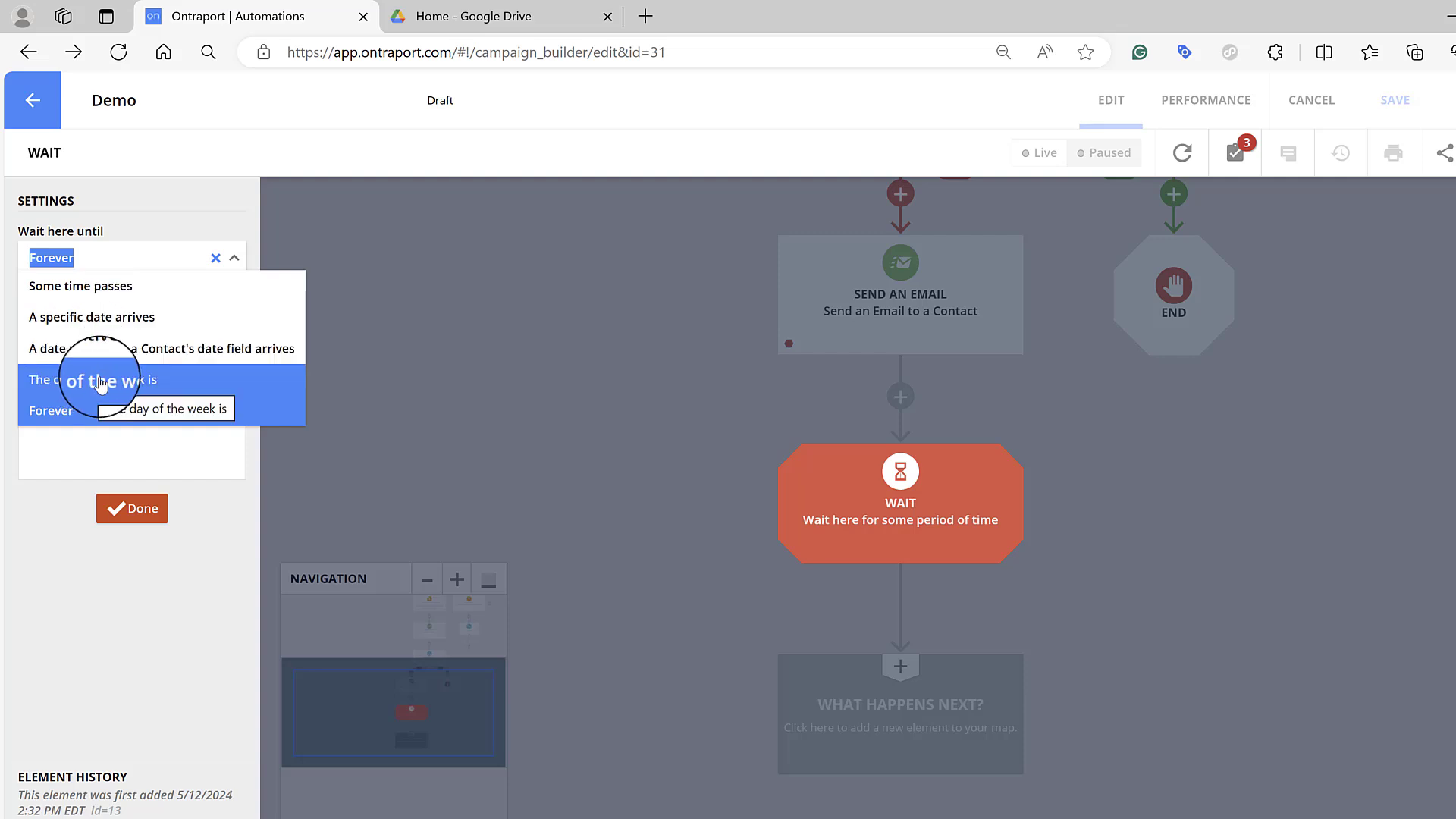
pyautogui.click(148, 290)
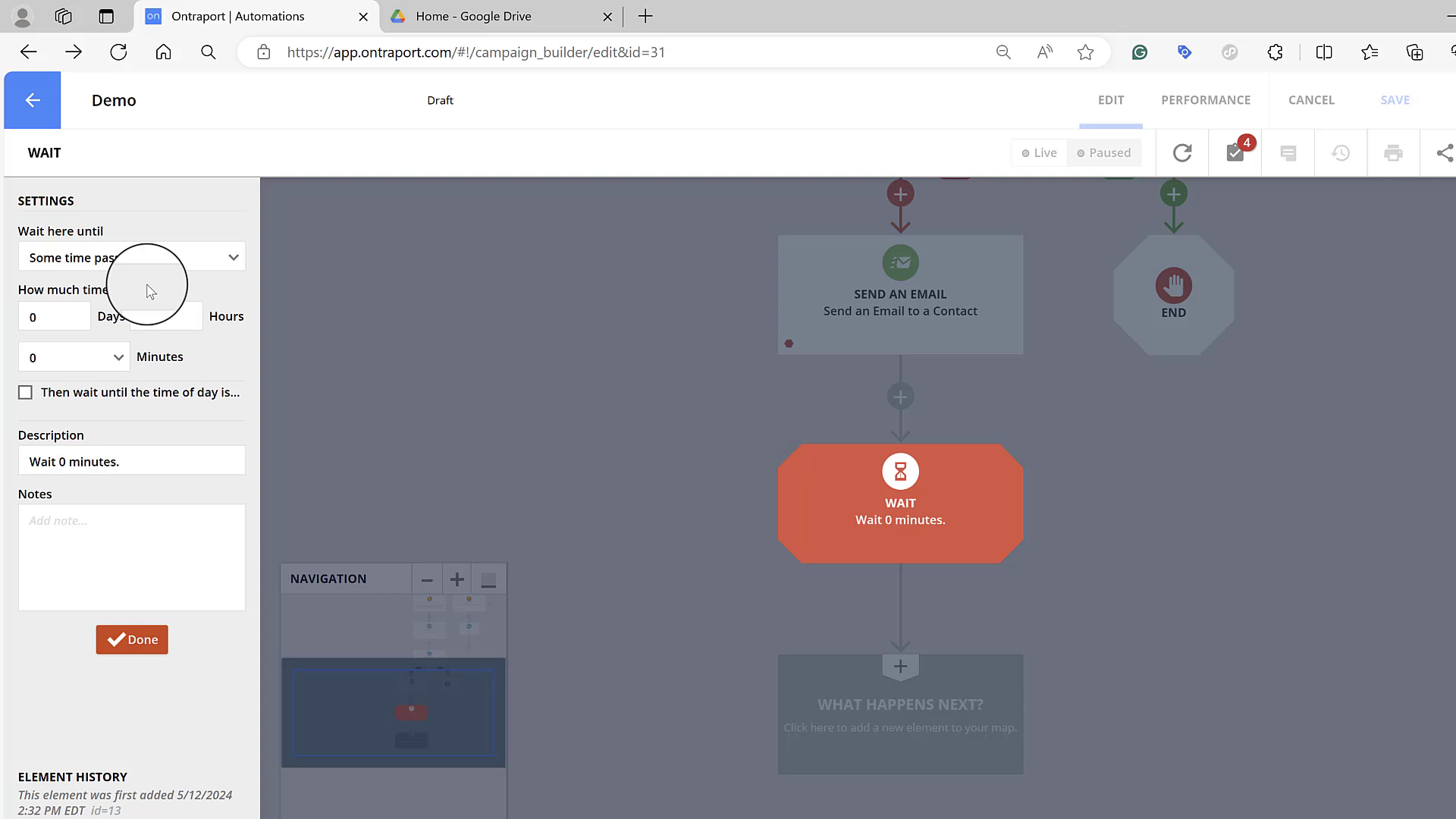
pyautogui.click(60, 318)
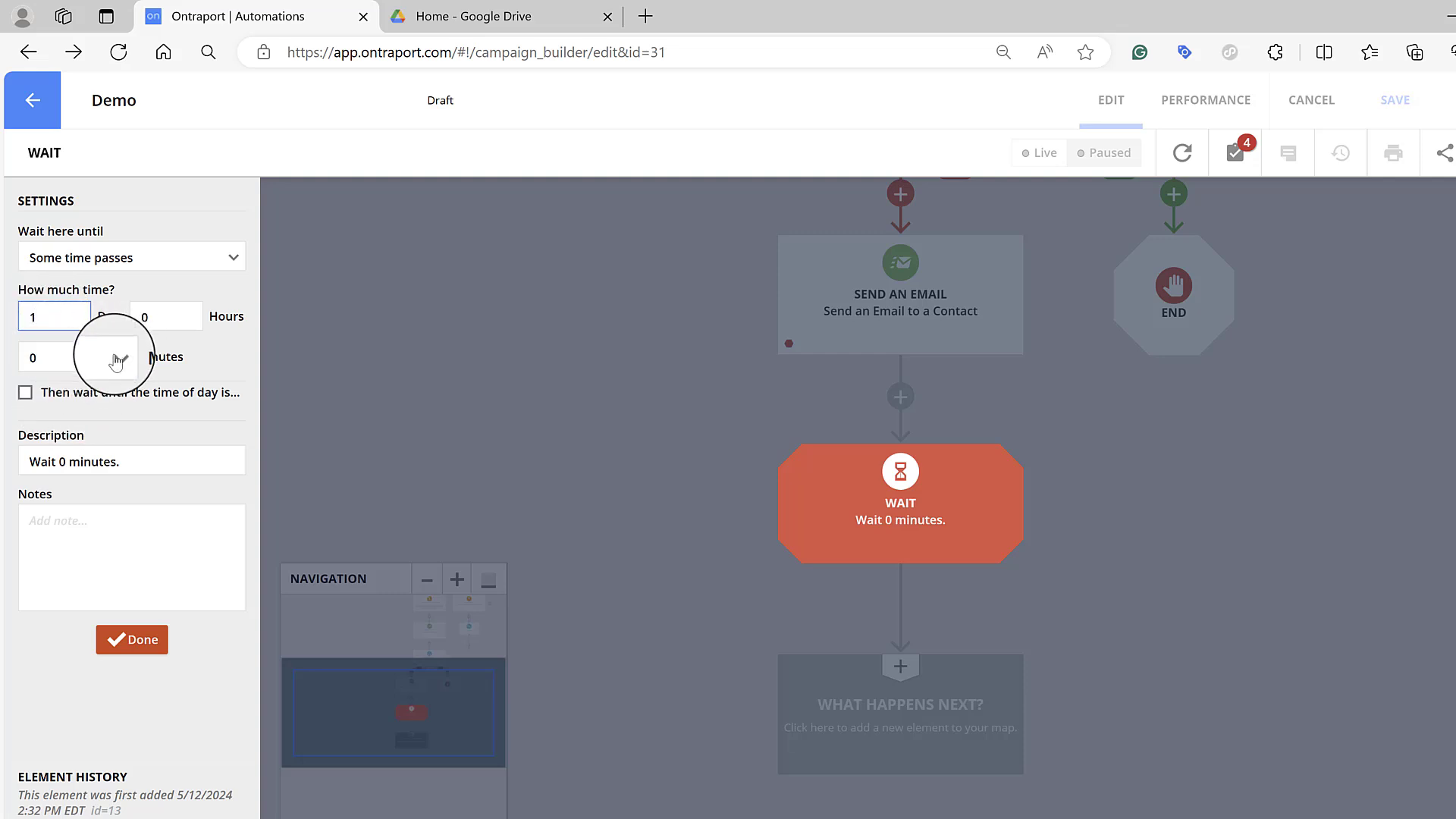
pyautogui.click(198, 332)
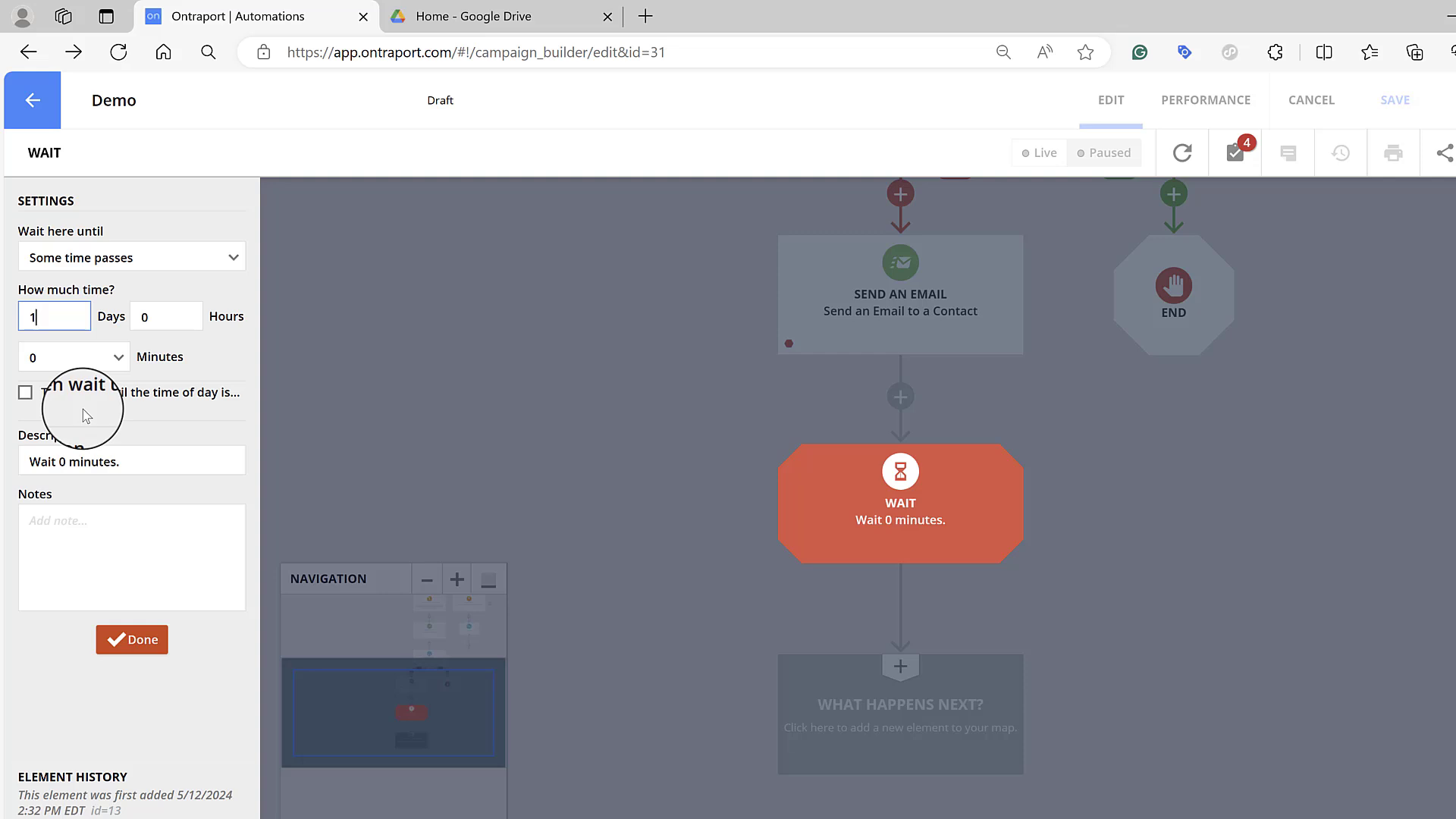
pyautogui.click(25, 394)
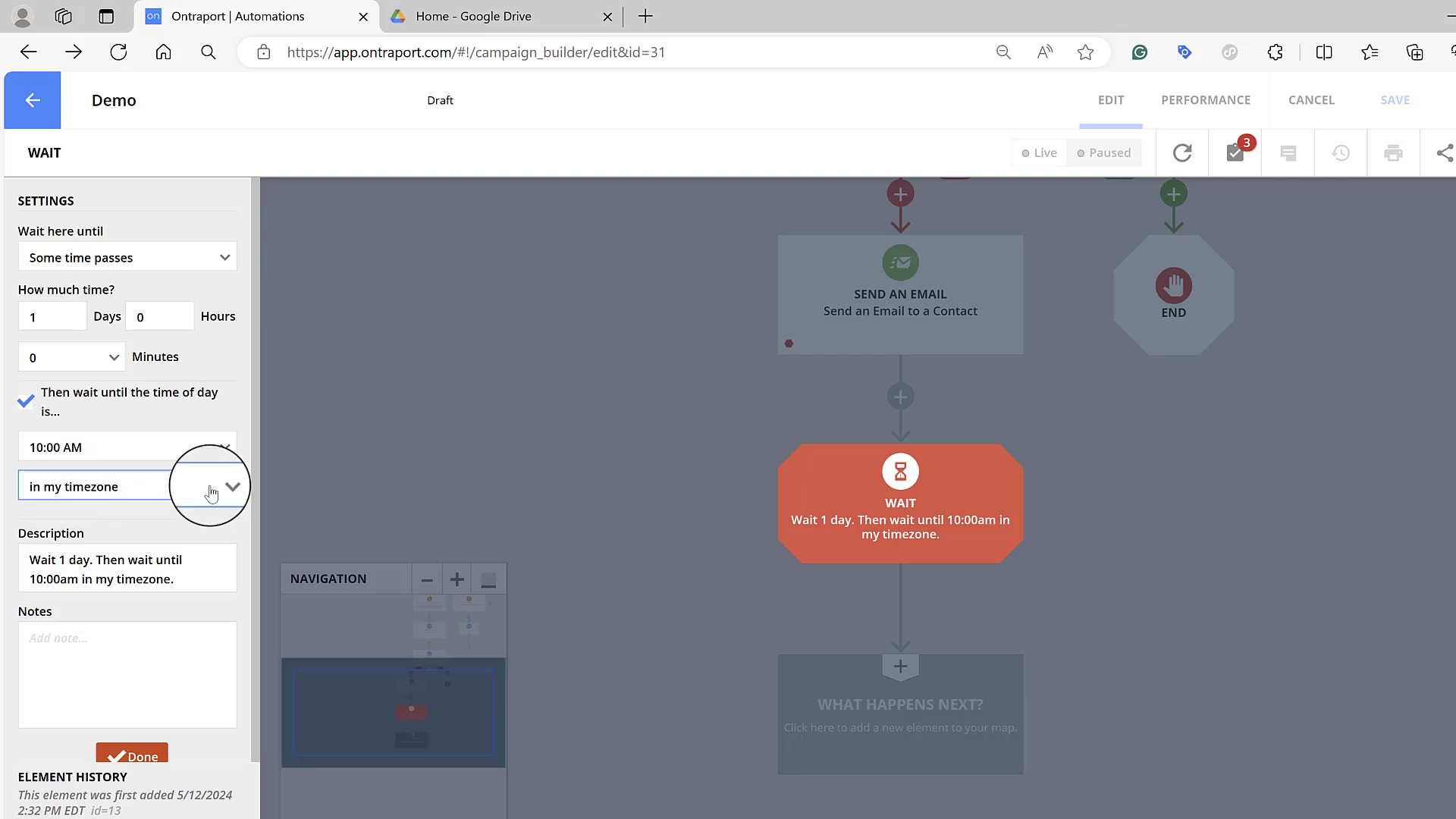
pyautogui.click(25, 402)
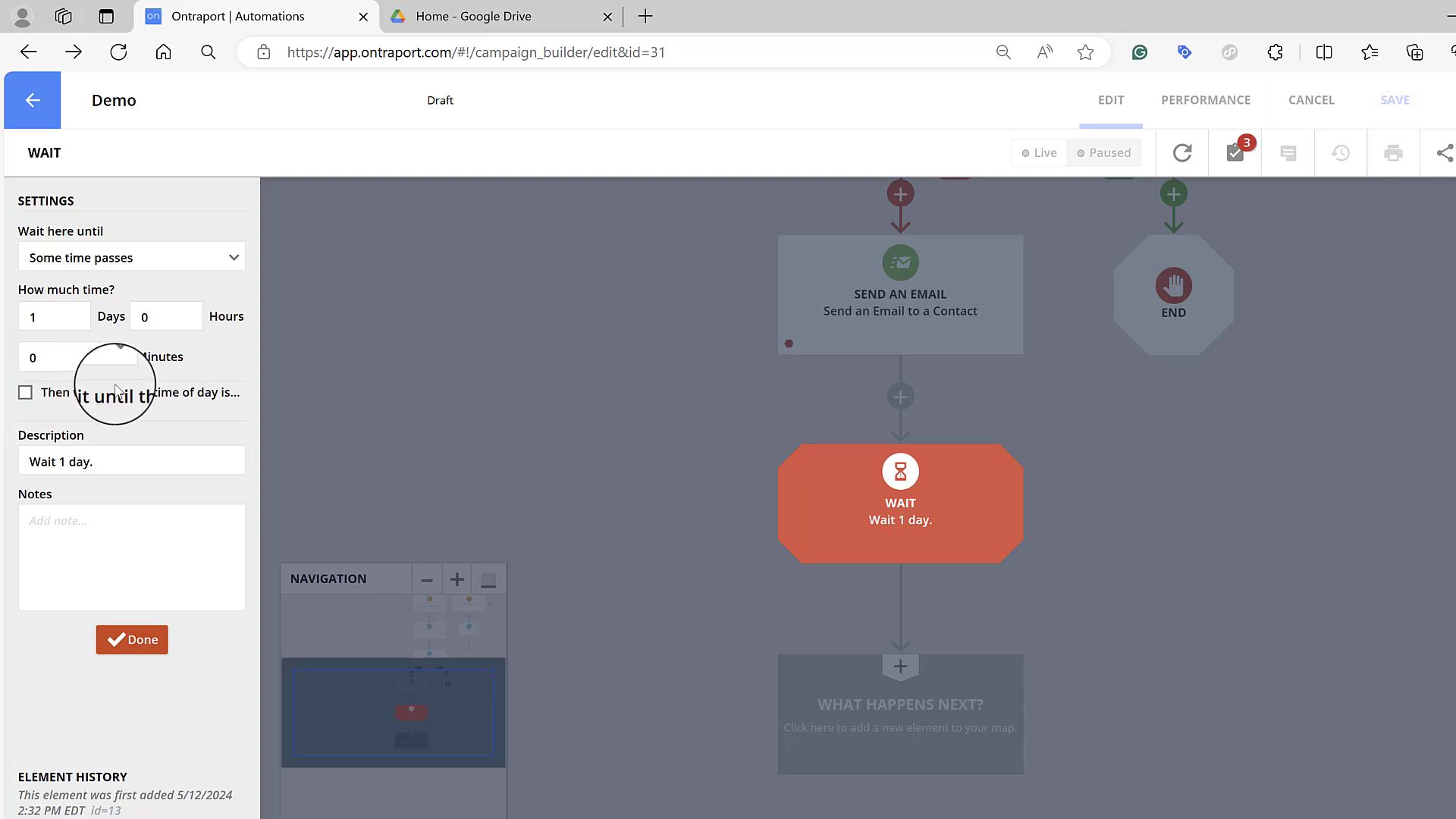
pyautogui.click(144, 641)
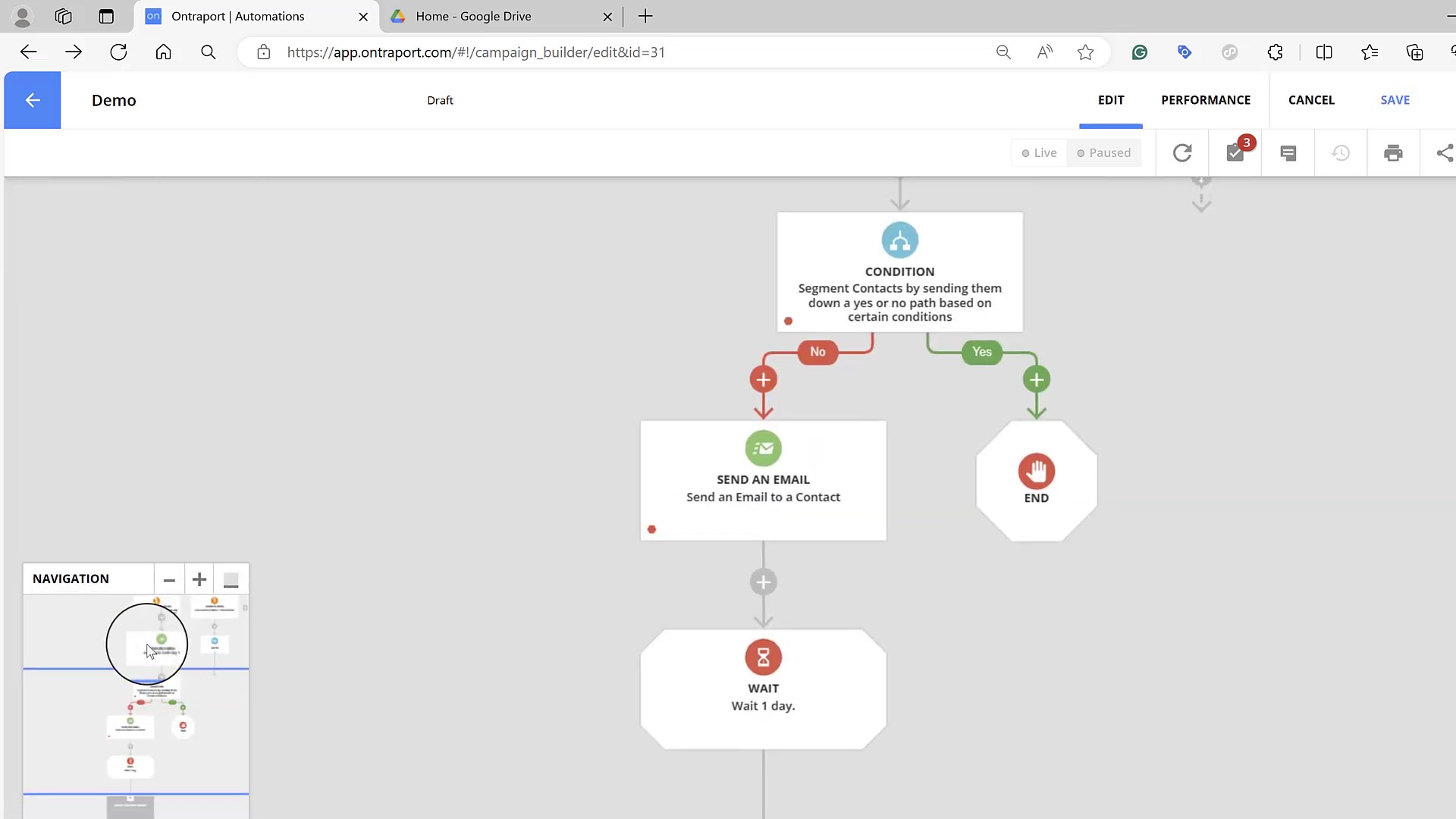
# Step: Add a Send an Email element below the Wait element, view its message choices and close its settings without selecting a message
pyautogui.scroll(-3, 1018, 649)
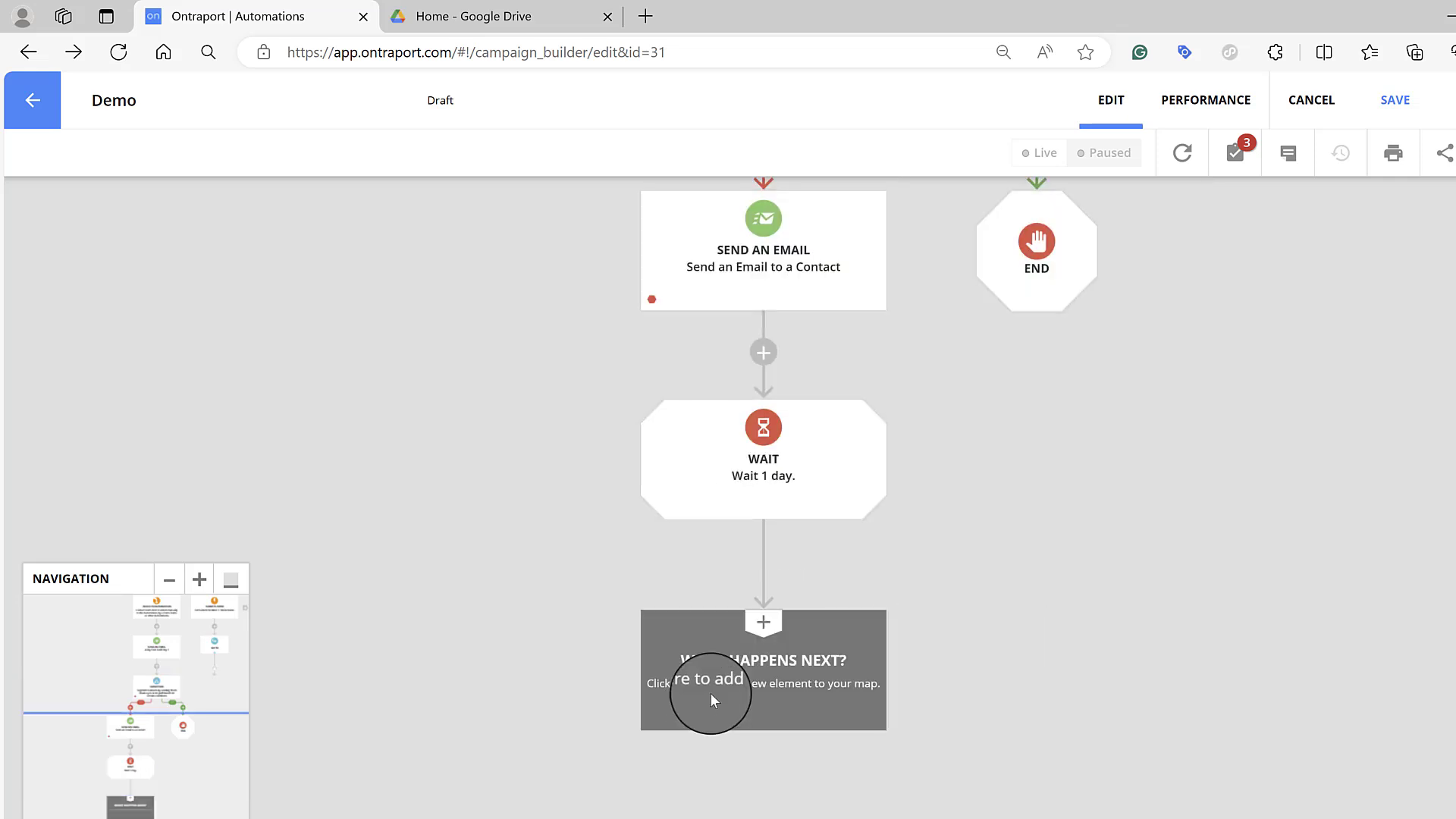
pyautogui.click(766, 666)
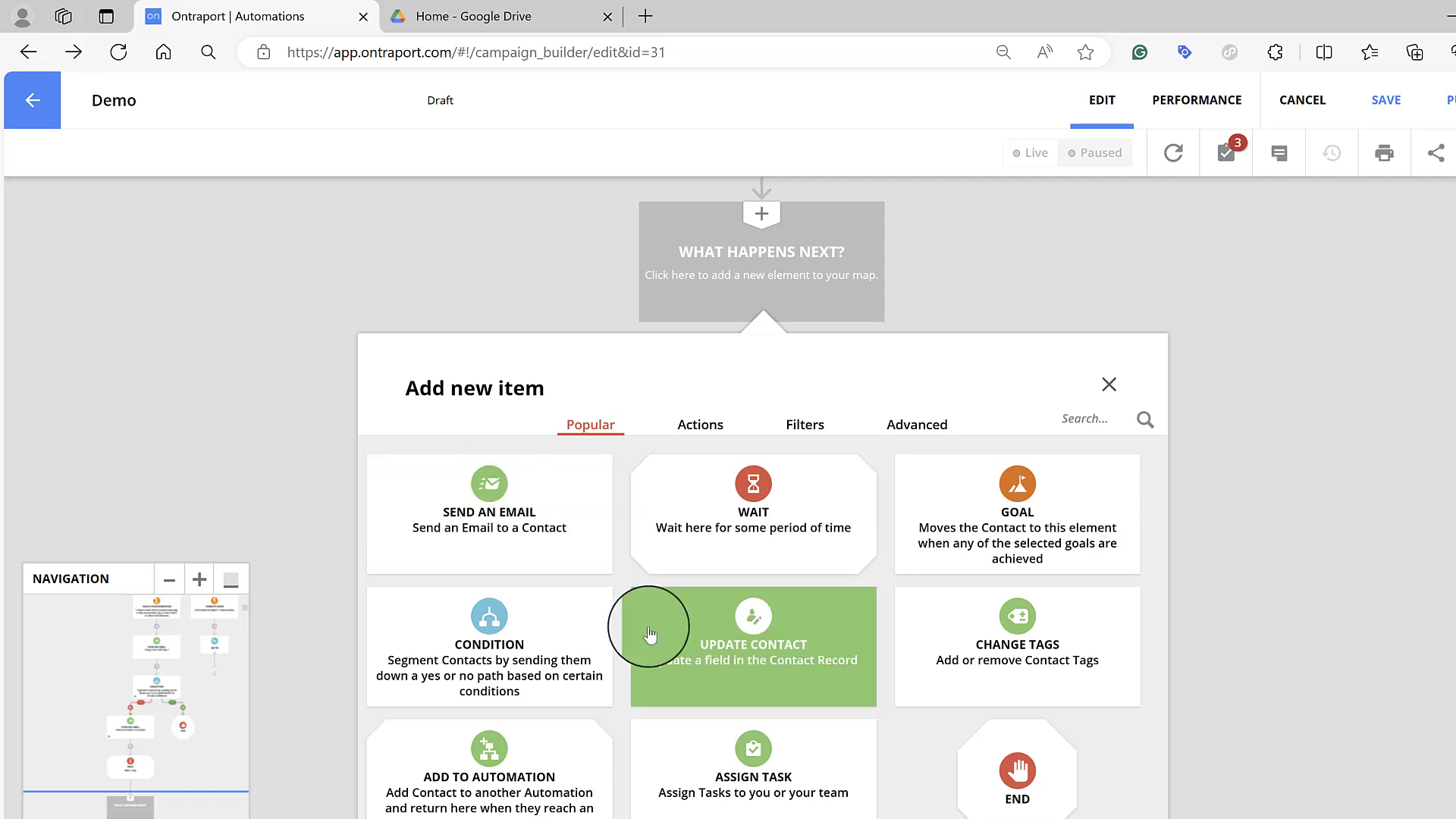
pyautogui.click(576, 525)
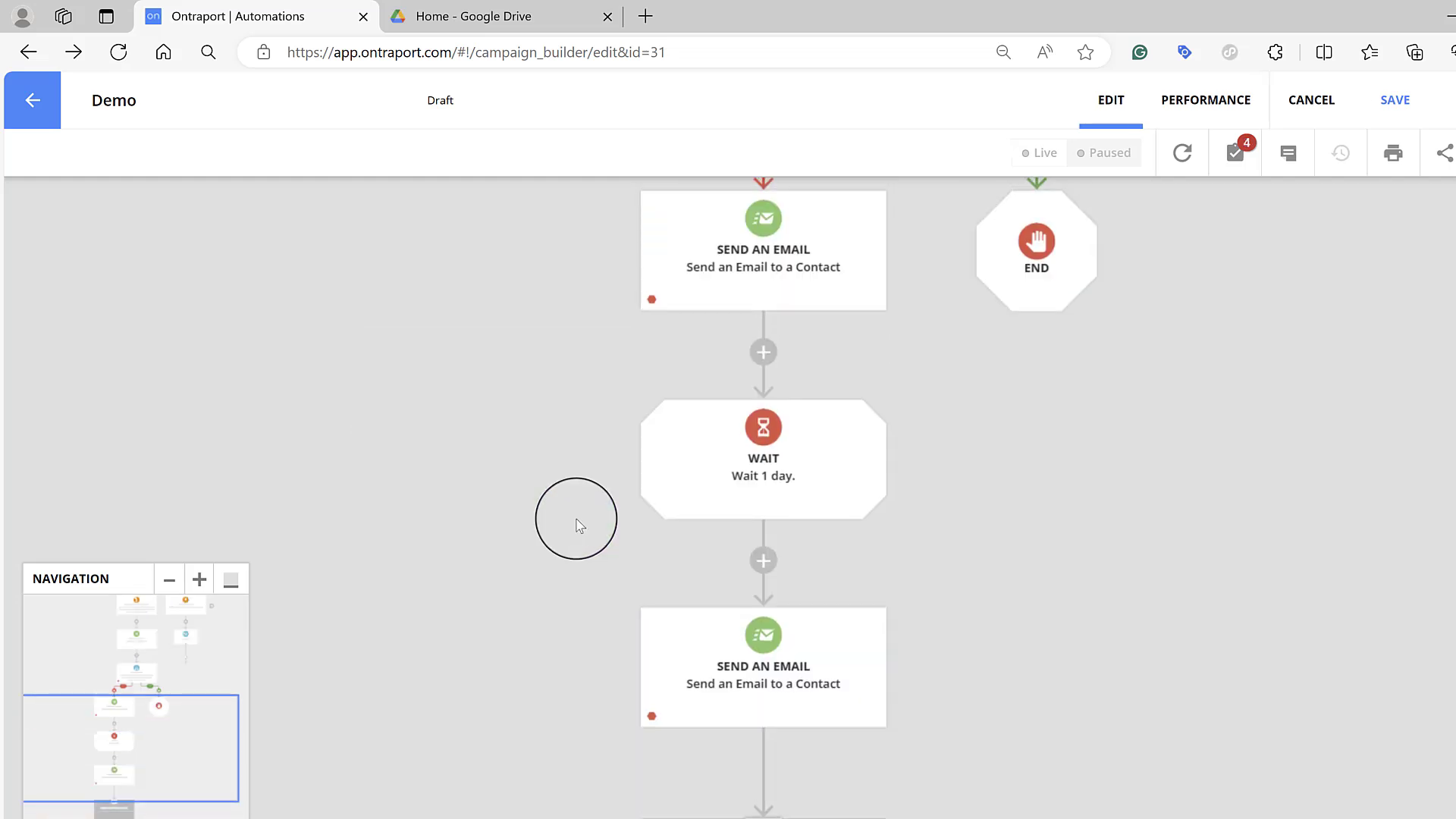
pyautogui.click(706, 655)
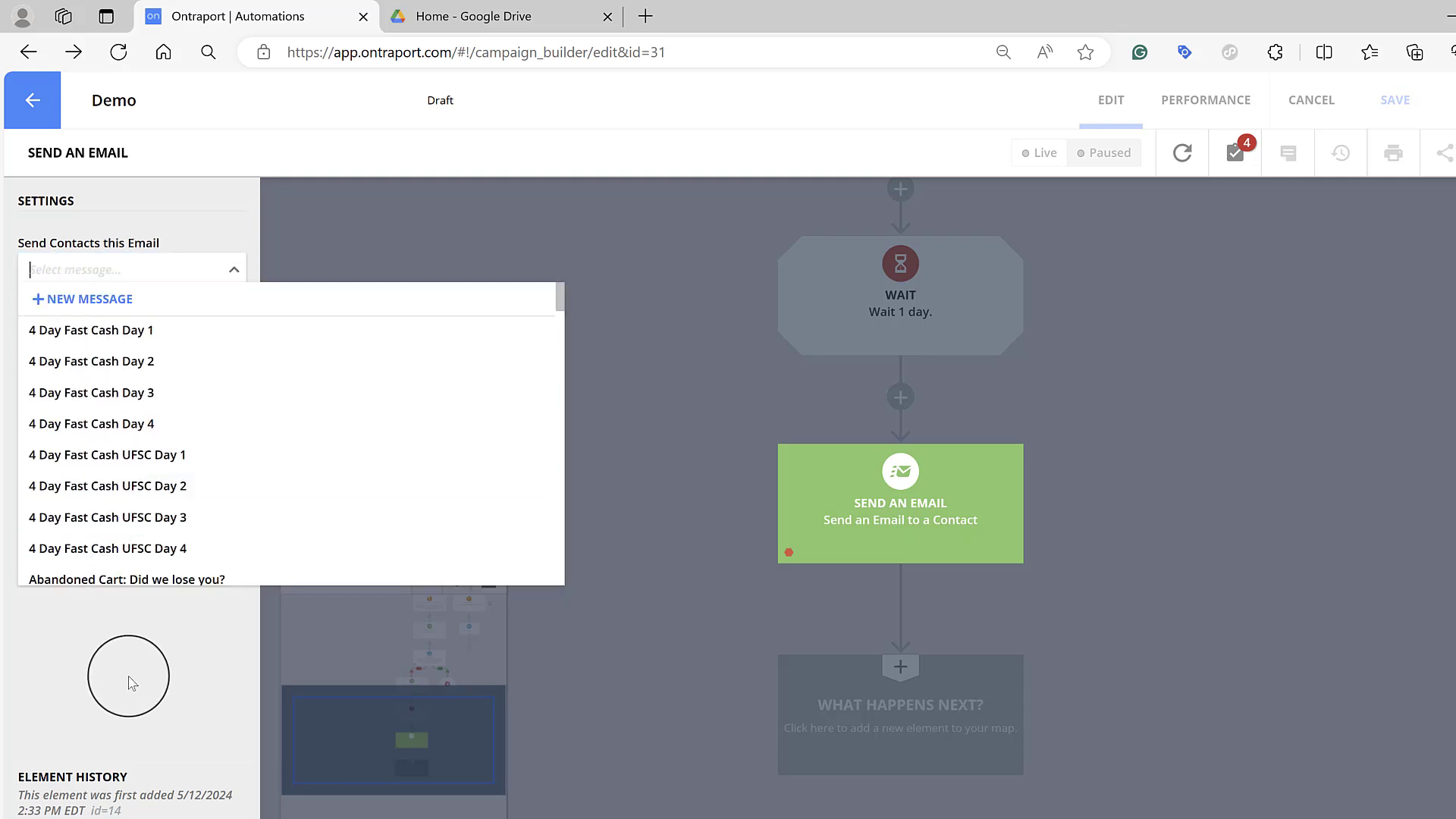
pyautogui.click(128, 683)
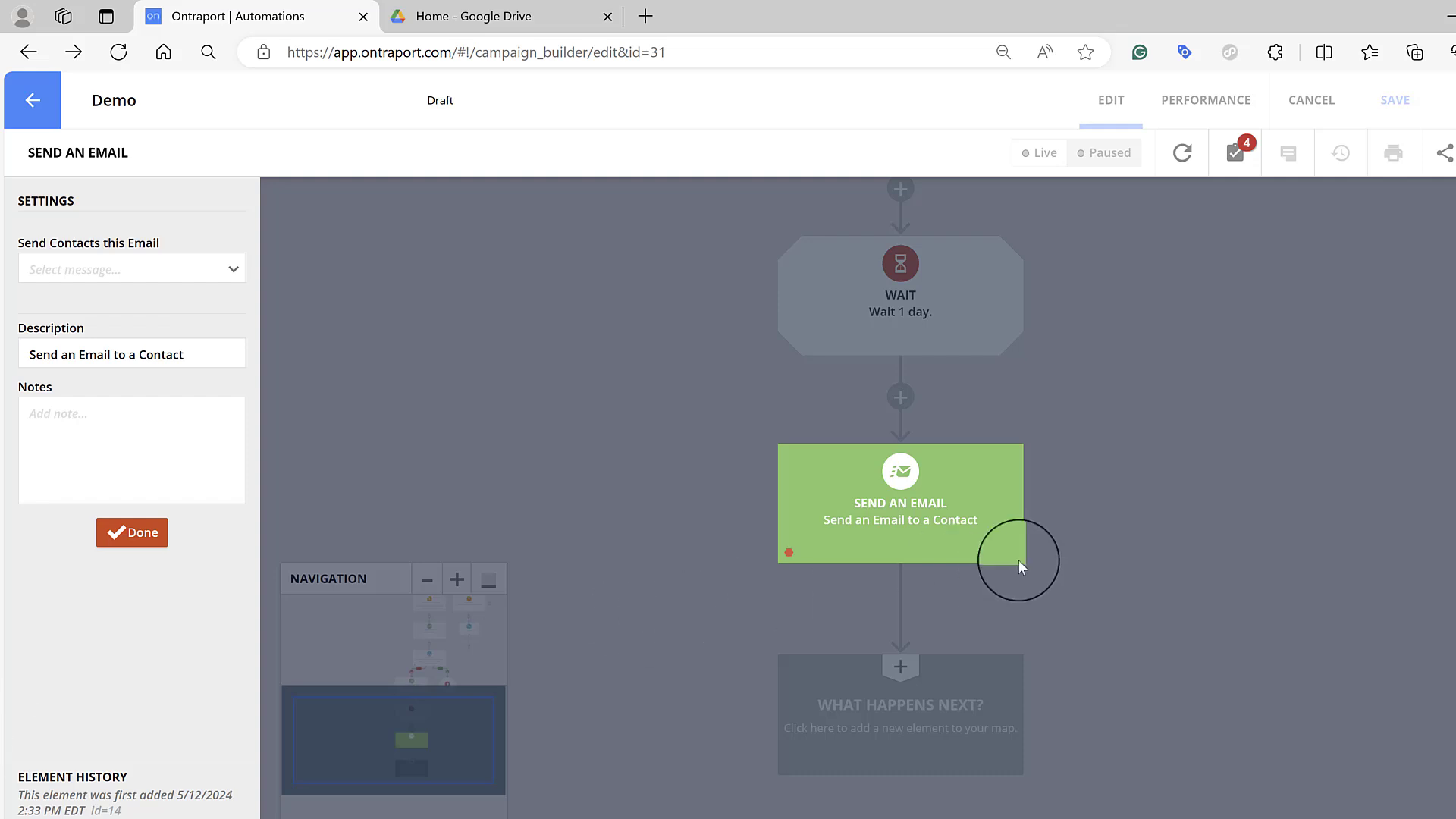
pyautogui.click(136, 533)
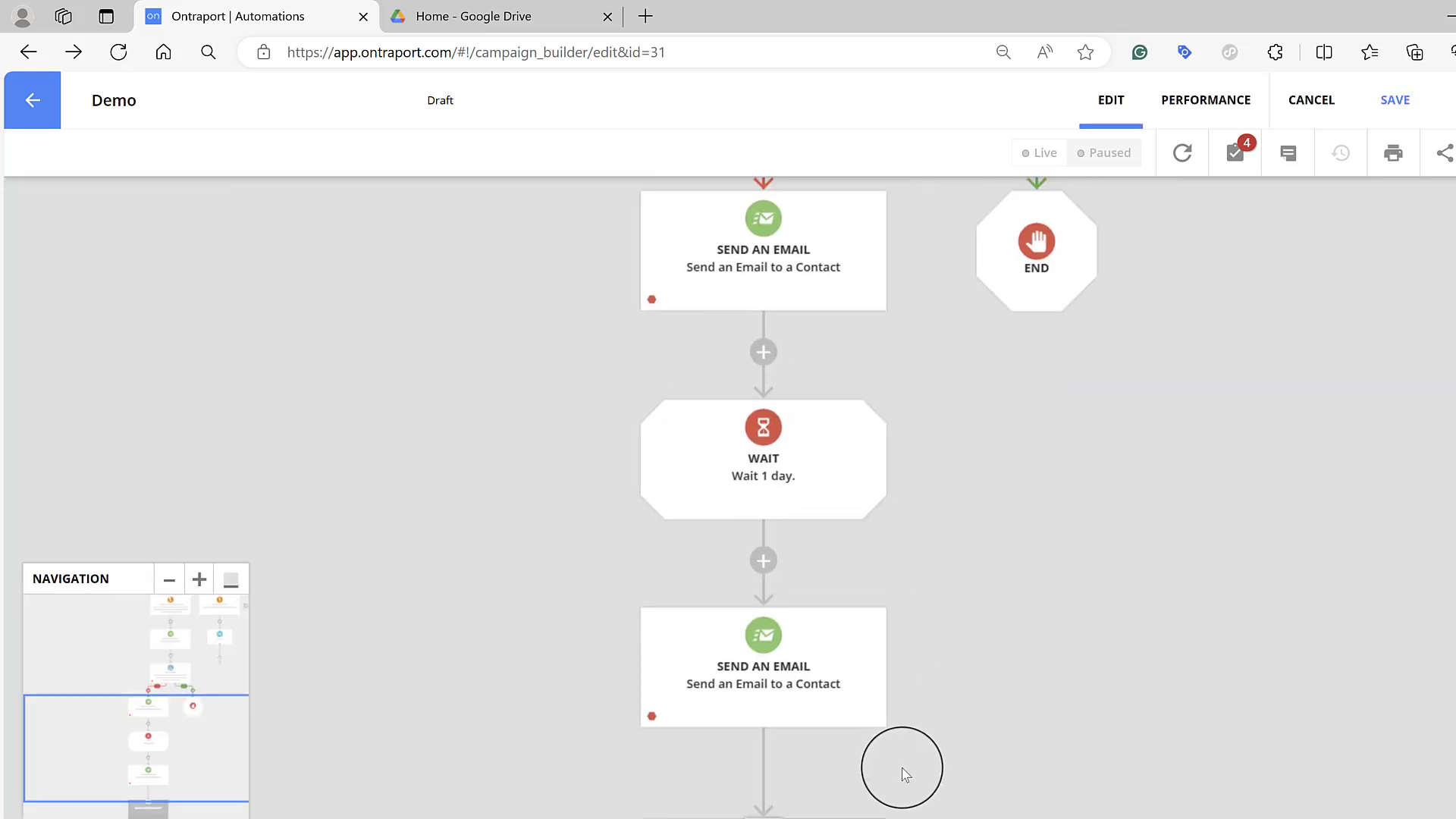
# Step: Add a Goal element below the last Send an Email element
pyautogui.scroll(-5, 902, 767)
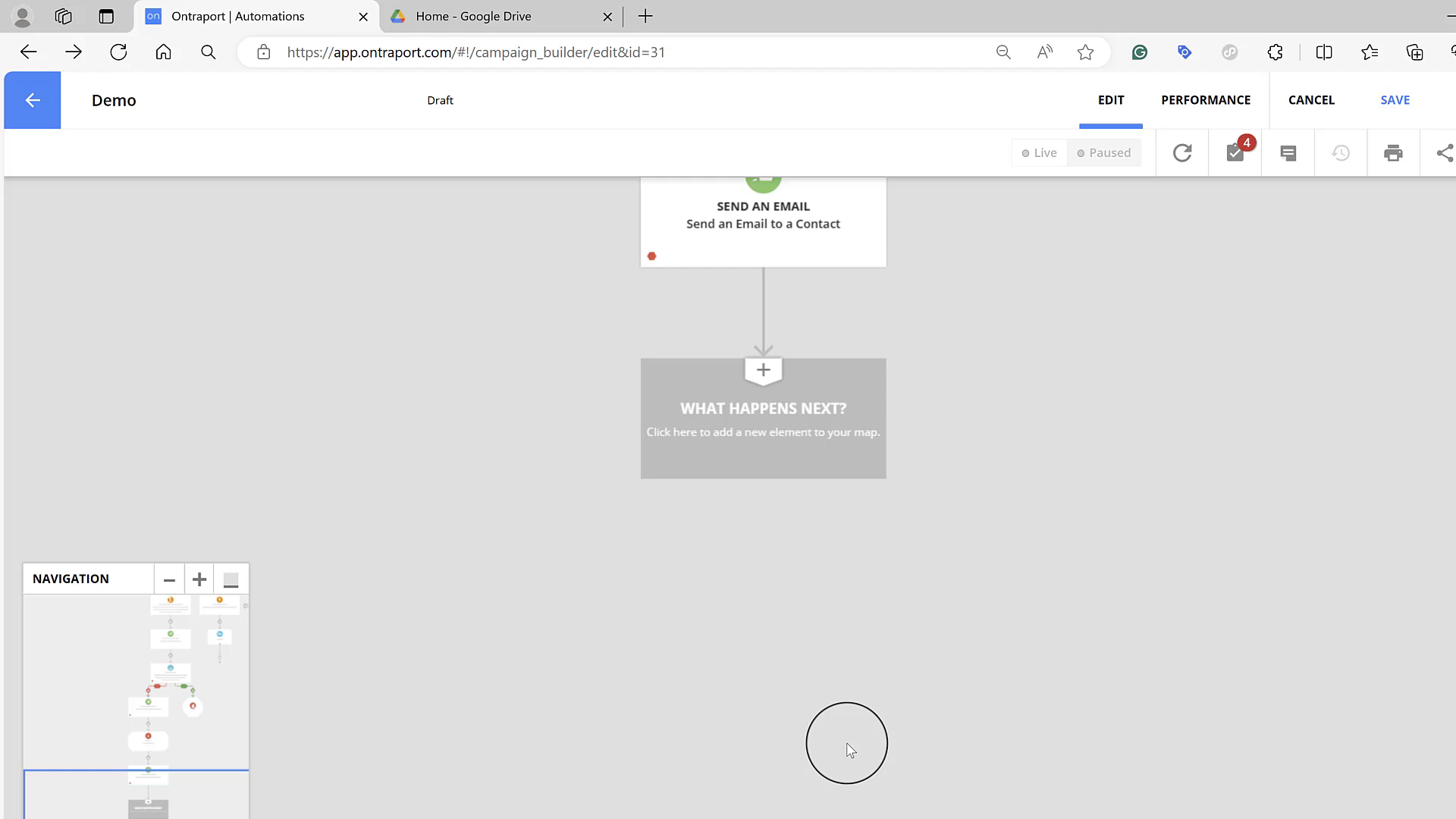
pyautogui.click(734, 420)
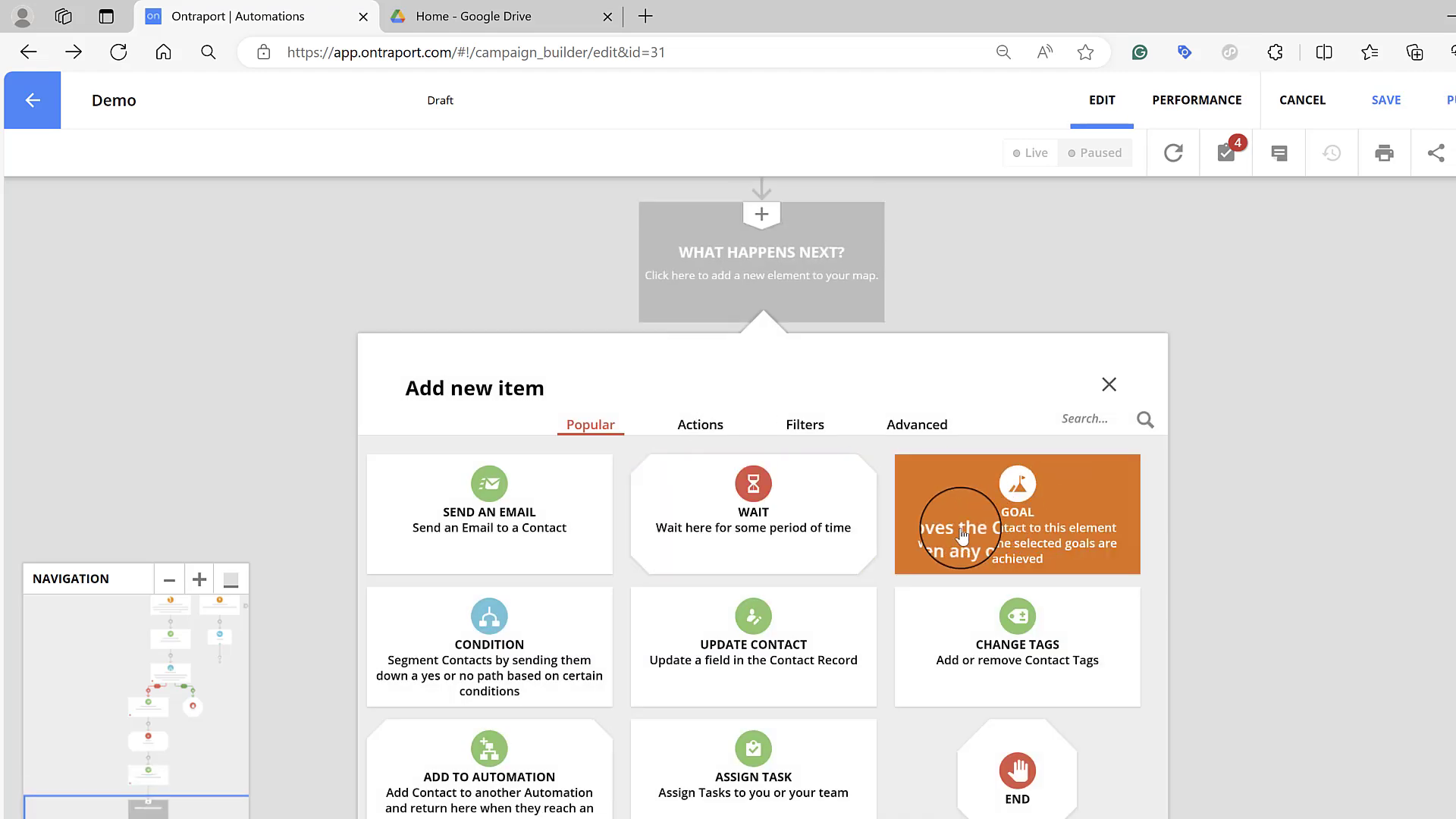
pyautogui.scroll(2, 976, 522)
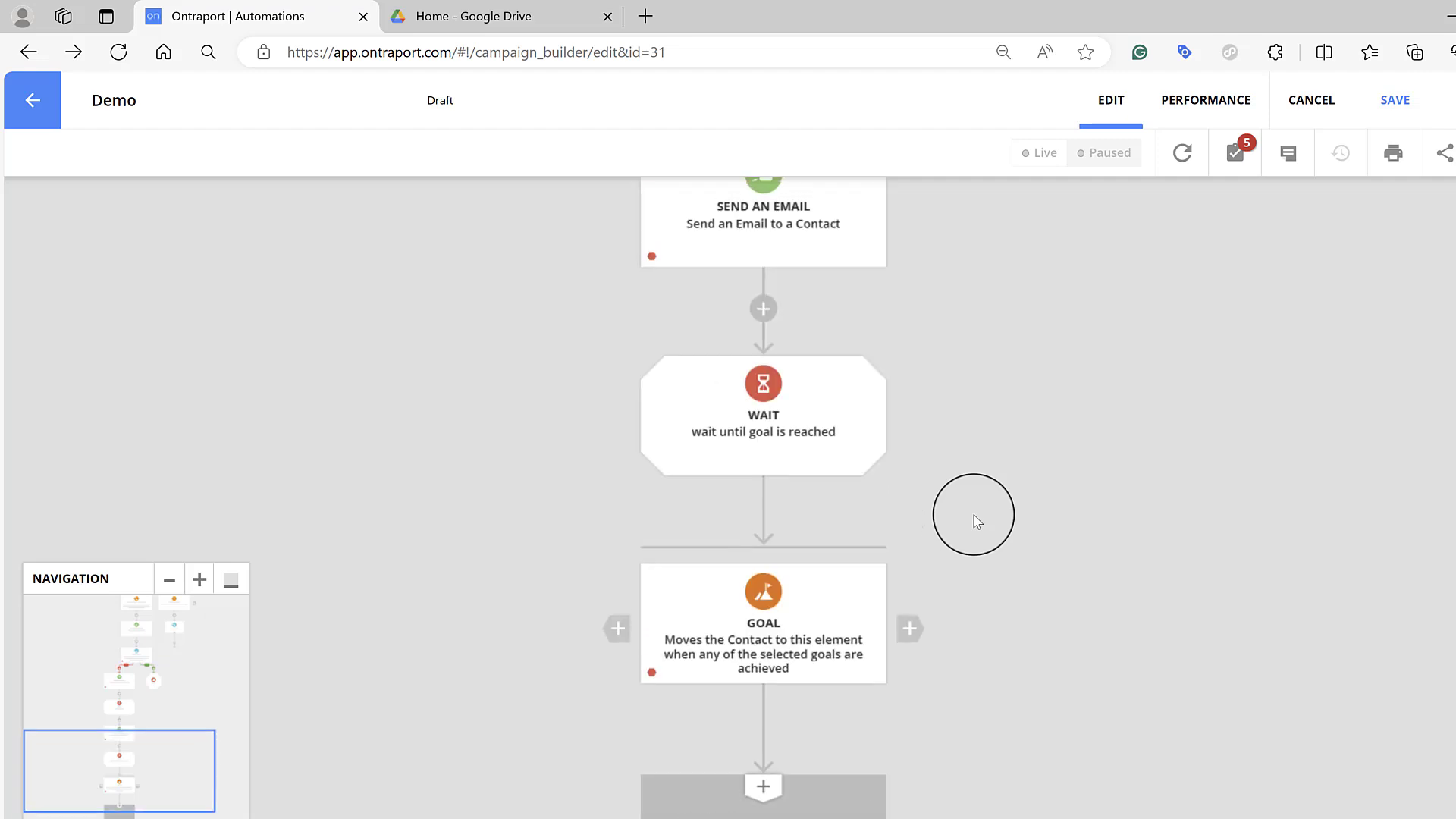
# Step: Review the available goal types for the new Goal element and add the Purchases Product goal
pyautogui.click(823, 602)
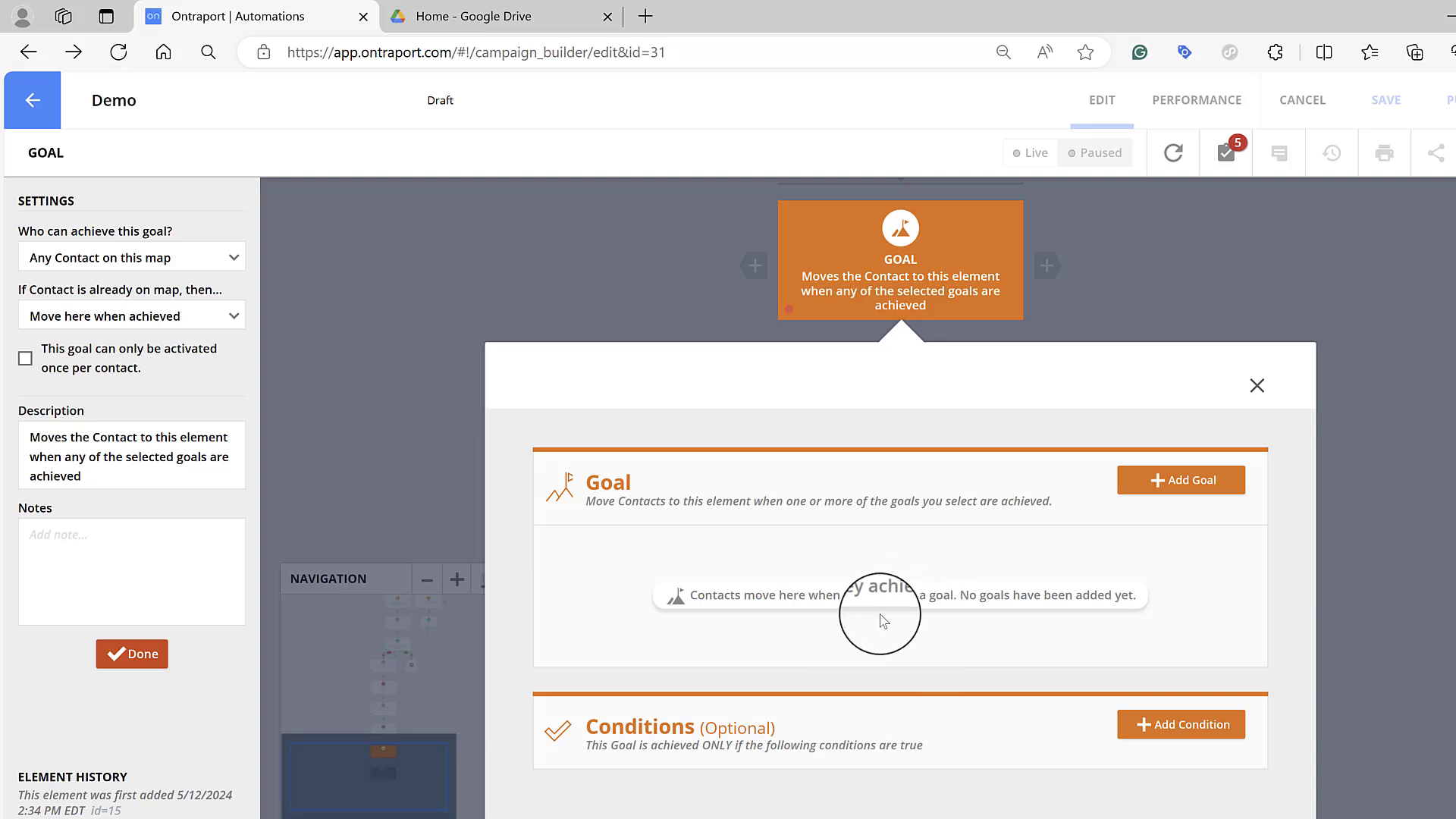
pyautogui.click(1159, 485)
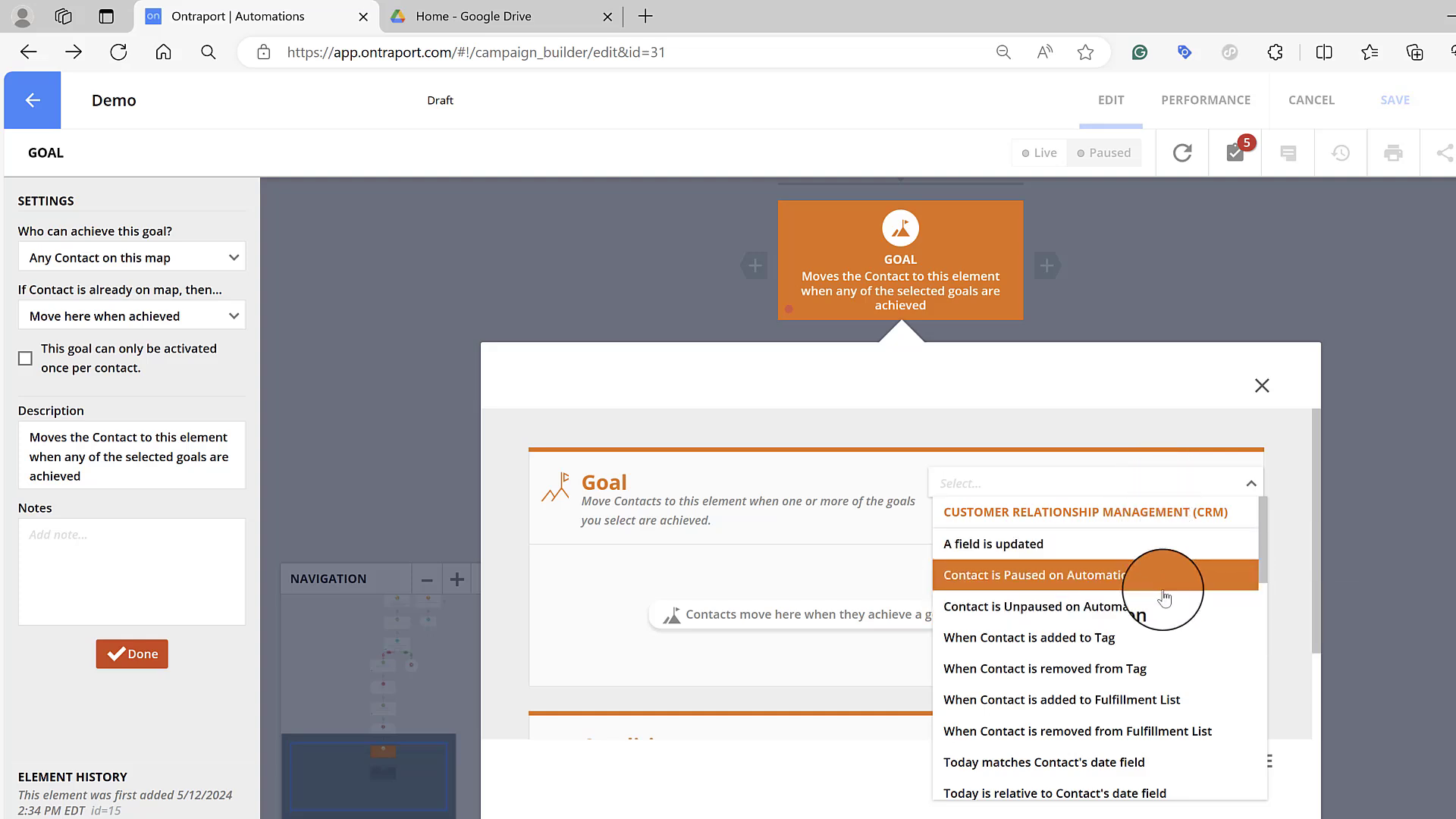
pyautogui.scroll(-3, 1175, 588)
pyautogui.scroll(-4, 1164, 599)
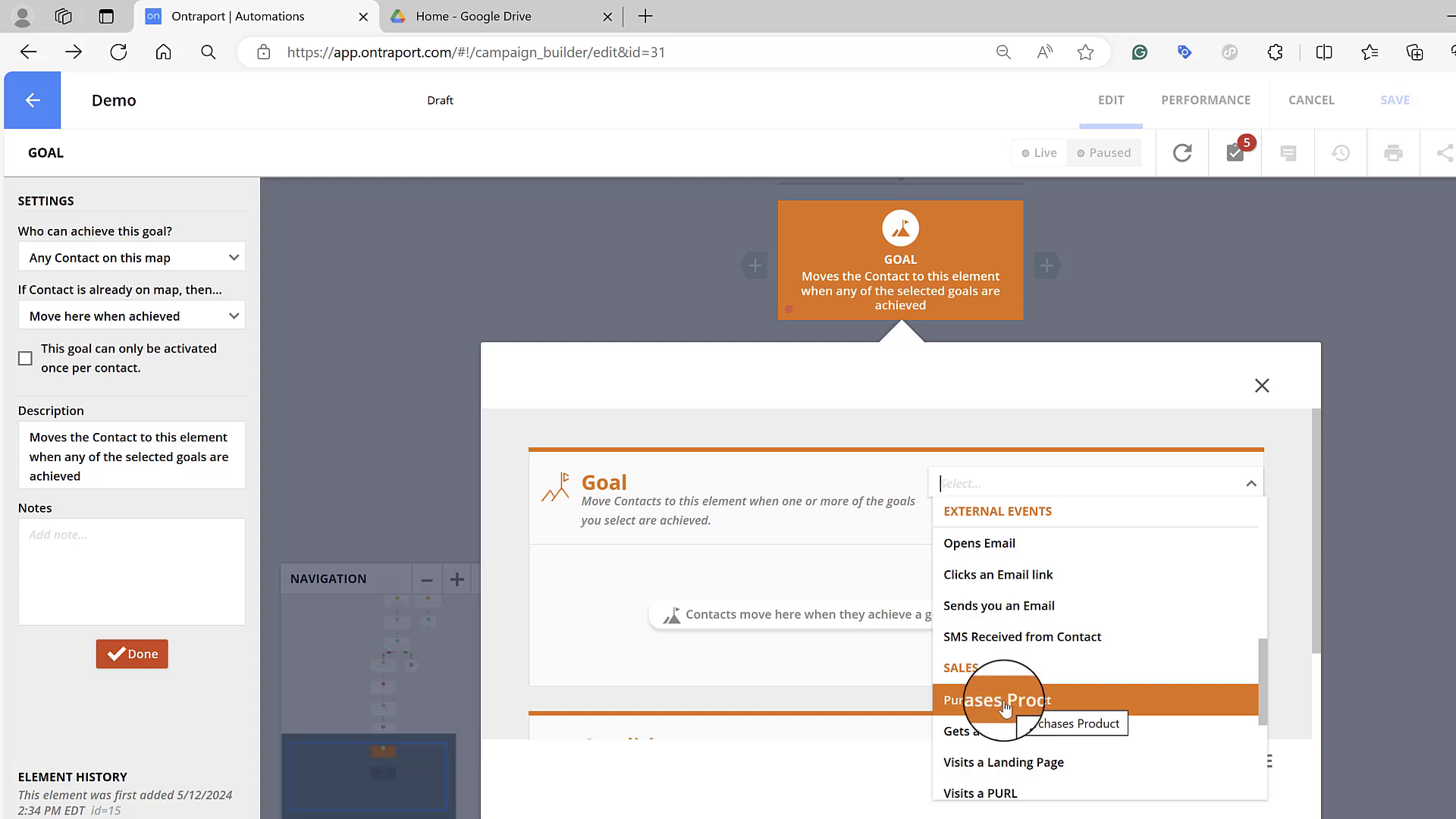
pyautogui.scroll(-4, 1009, 683)
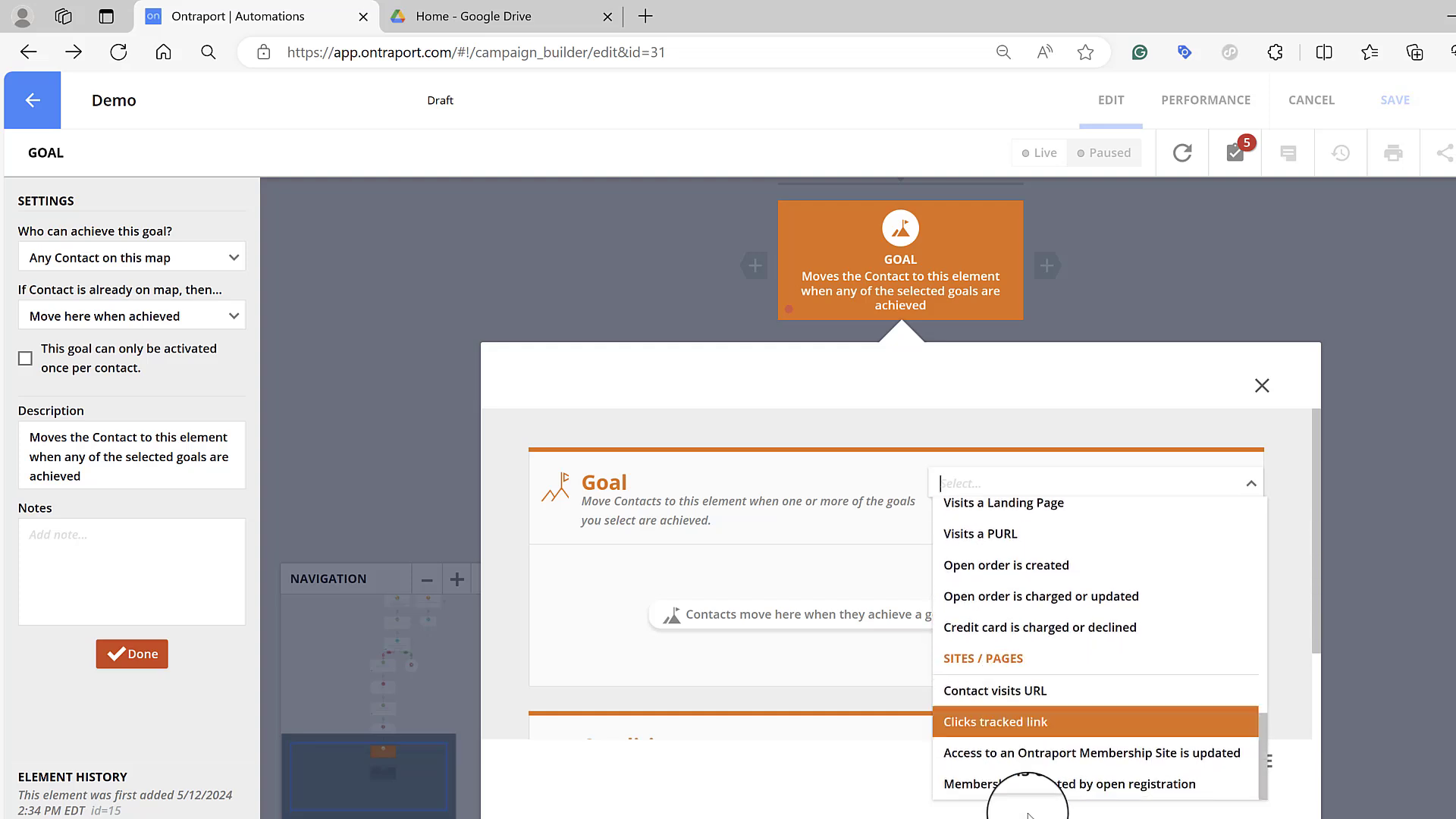
pyautogui.scroll(3, 1013, 515)
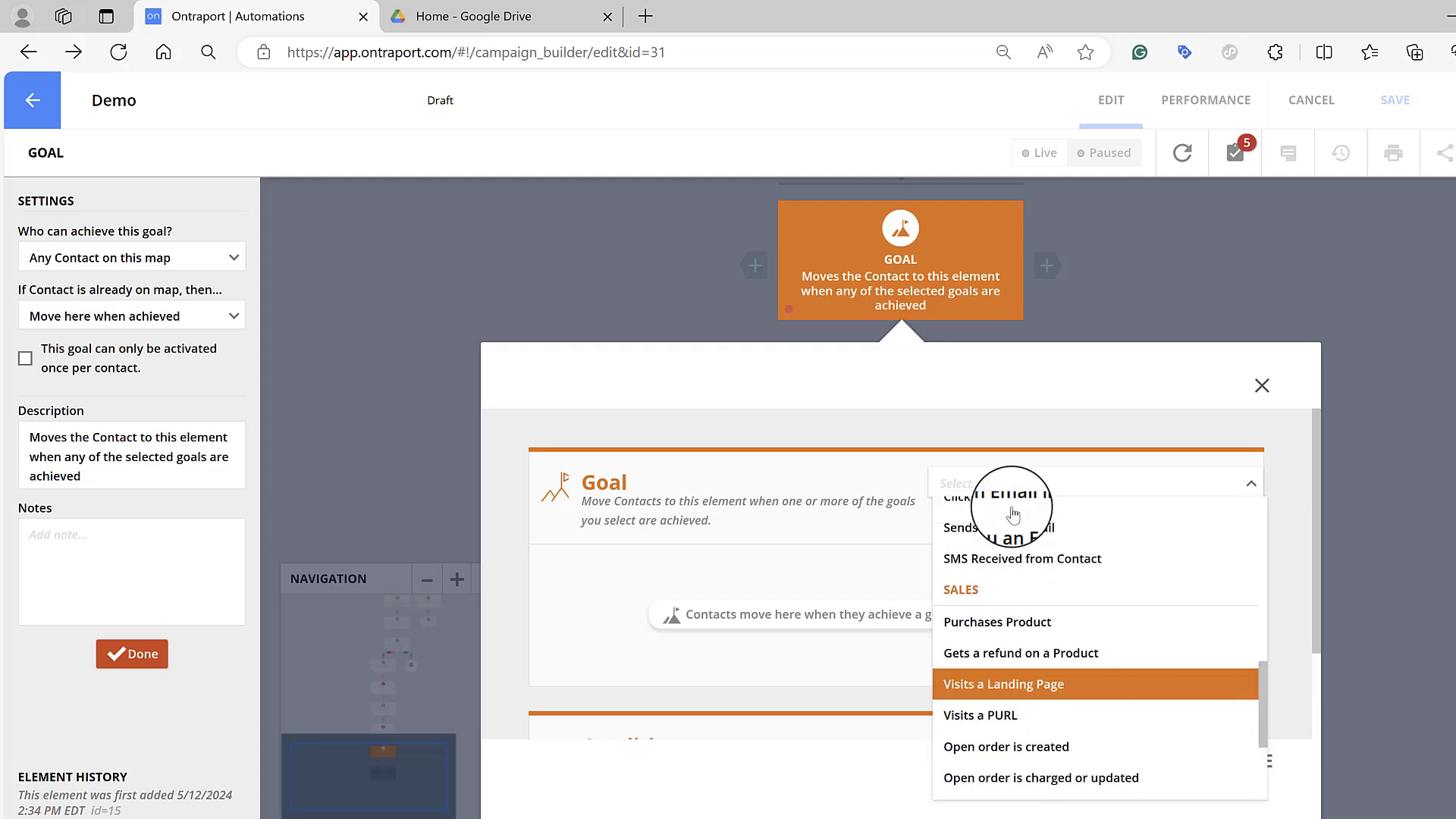
pyautogui.scroll(3, 1009, 531)
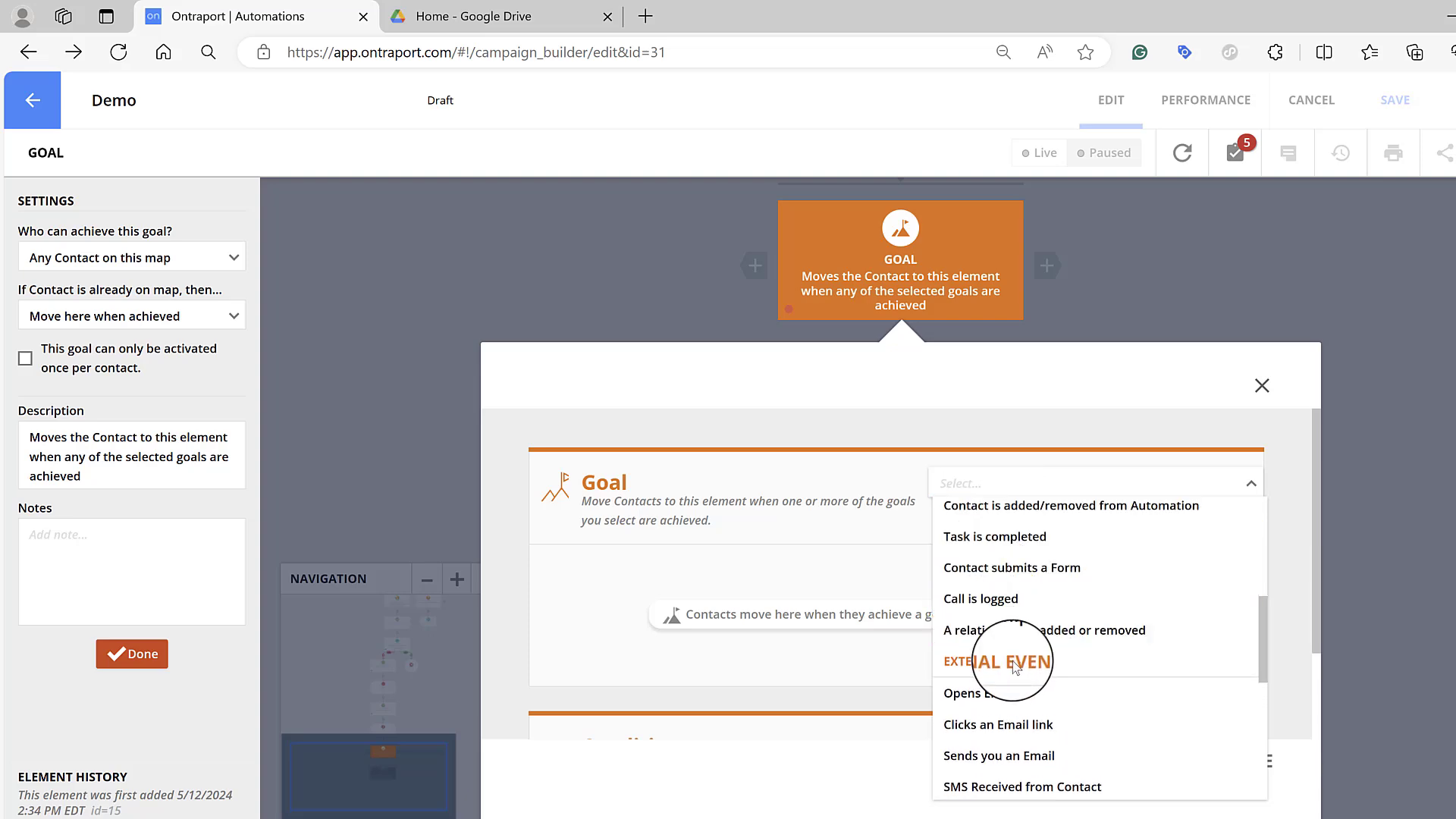
pyautogui.scroll(6, 1013, 666)
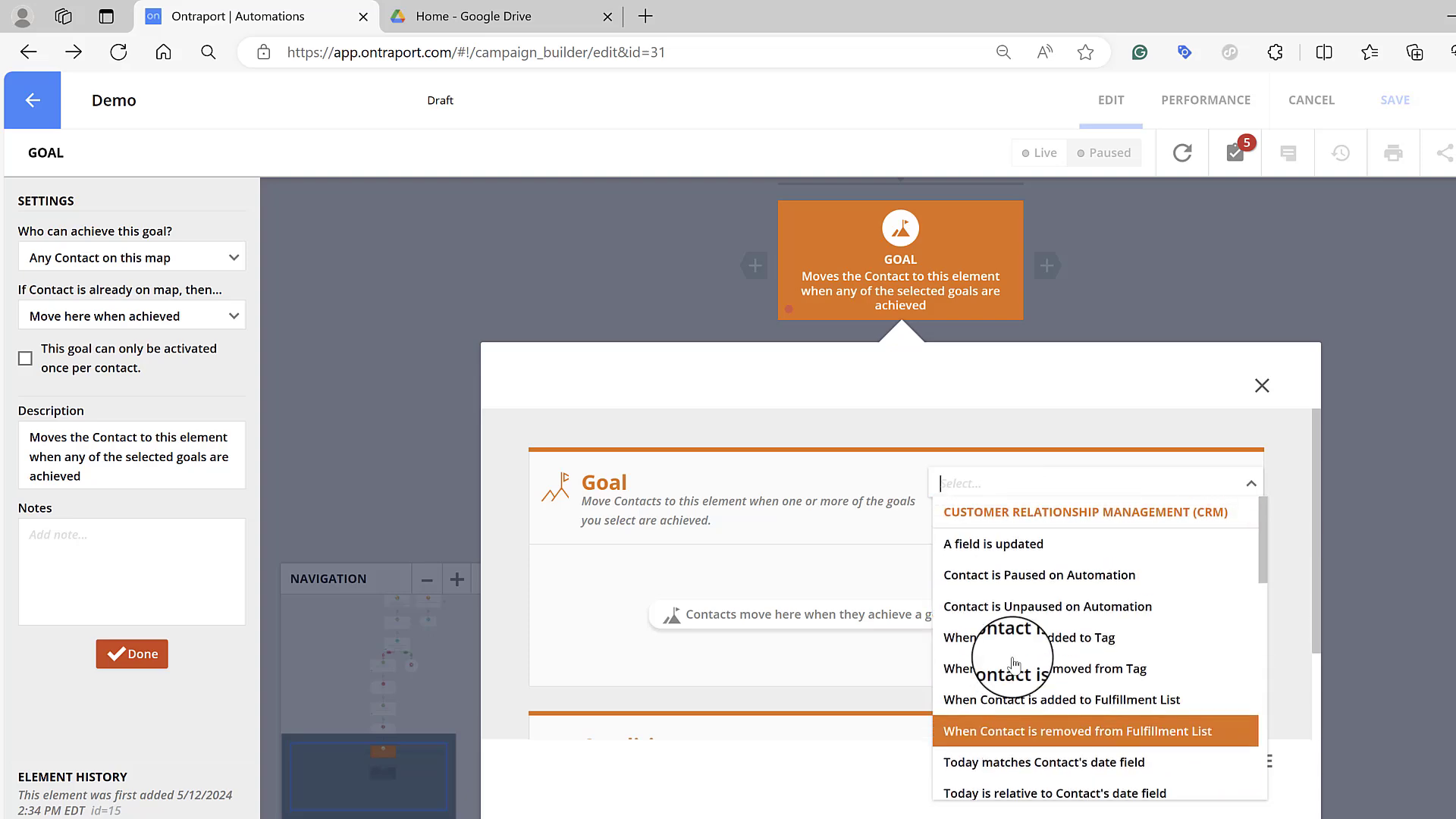
pyautogui.scroll(-5, 1013, 664)
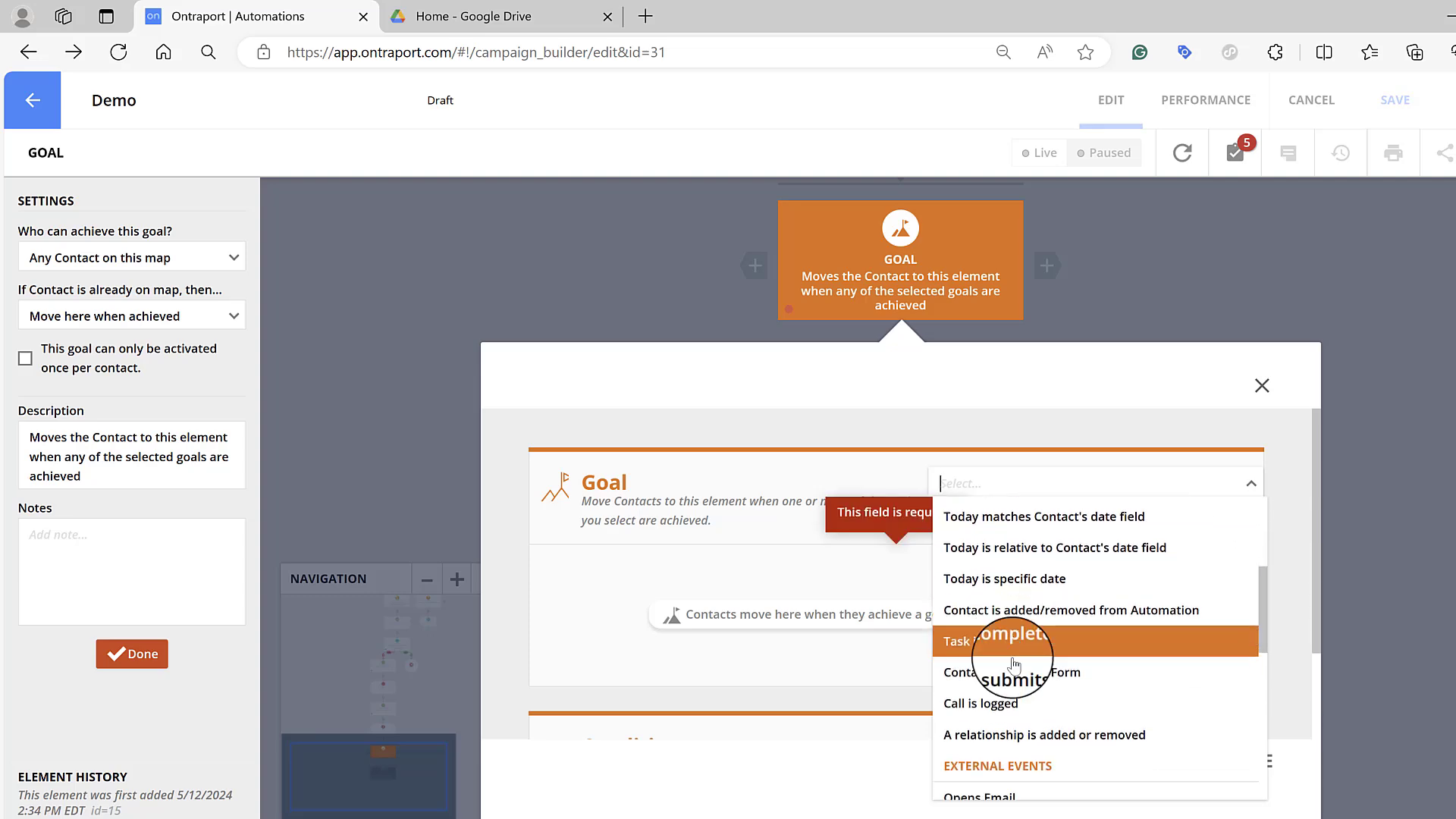
pyautogui.scroll(-3, 1013, 664)
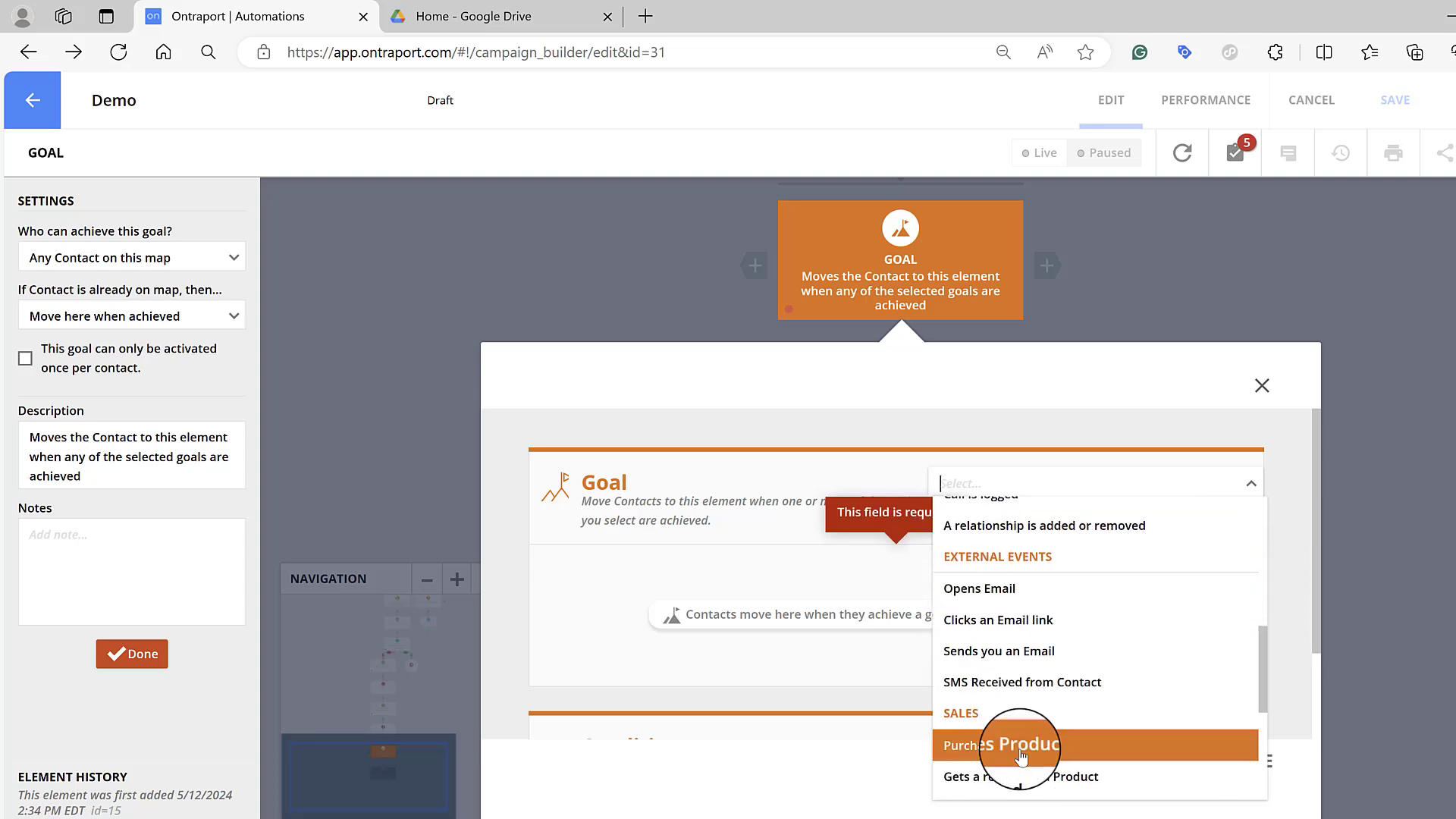
pyautogui.click(1022, 755)
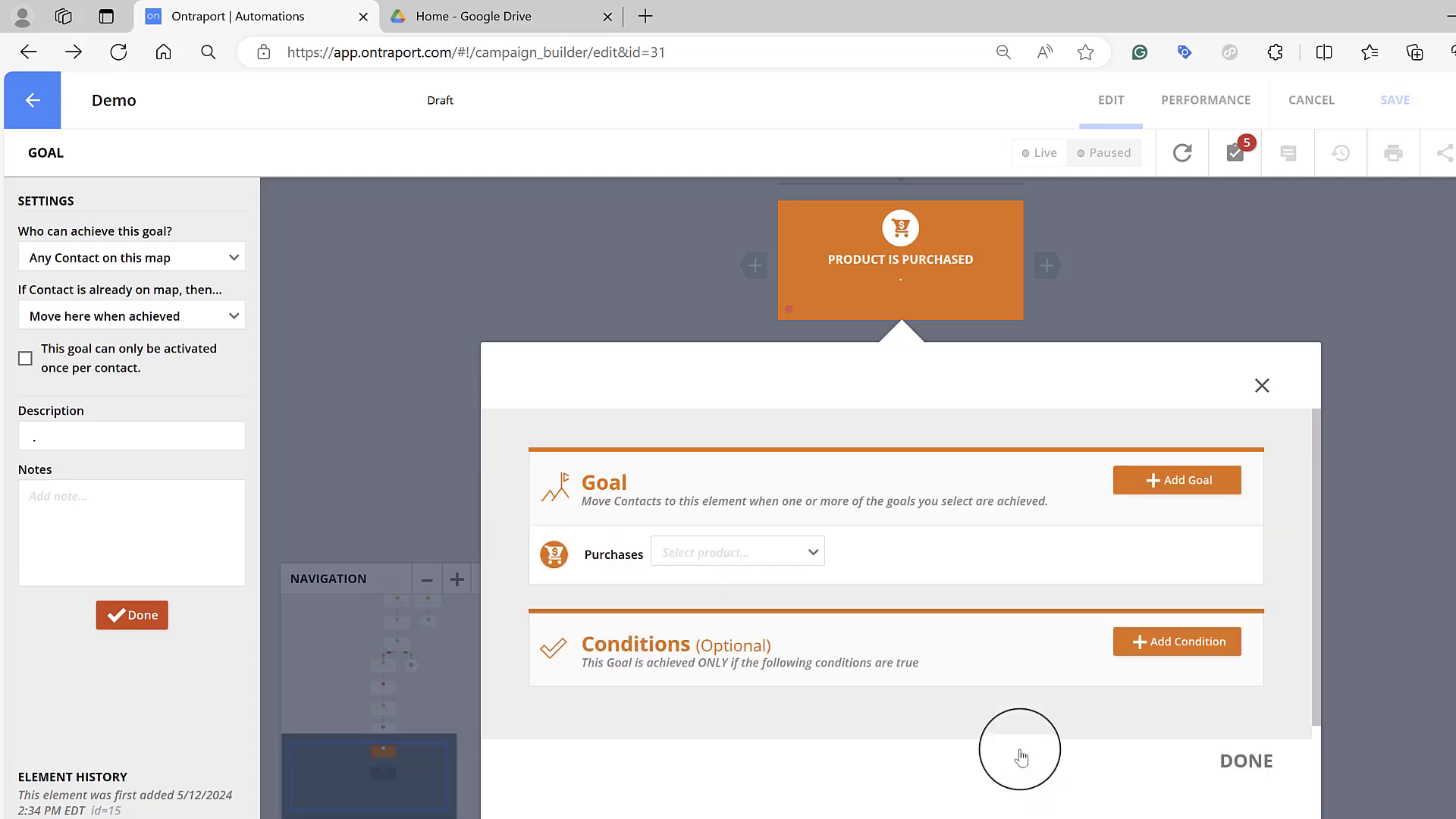
# Step: Set the product of the Purchases goal to Ninja Marketing Method
pyautogui.click(812, 557)
pyautogui.scroll(-3, 813, 447)
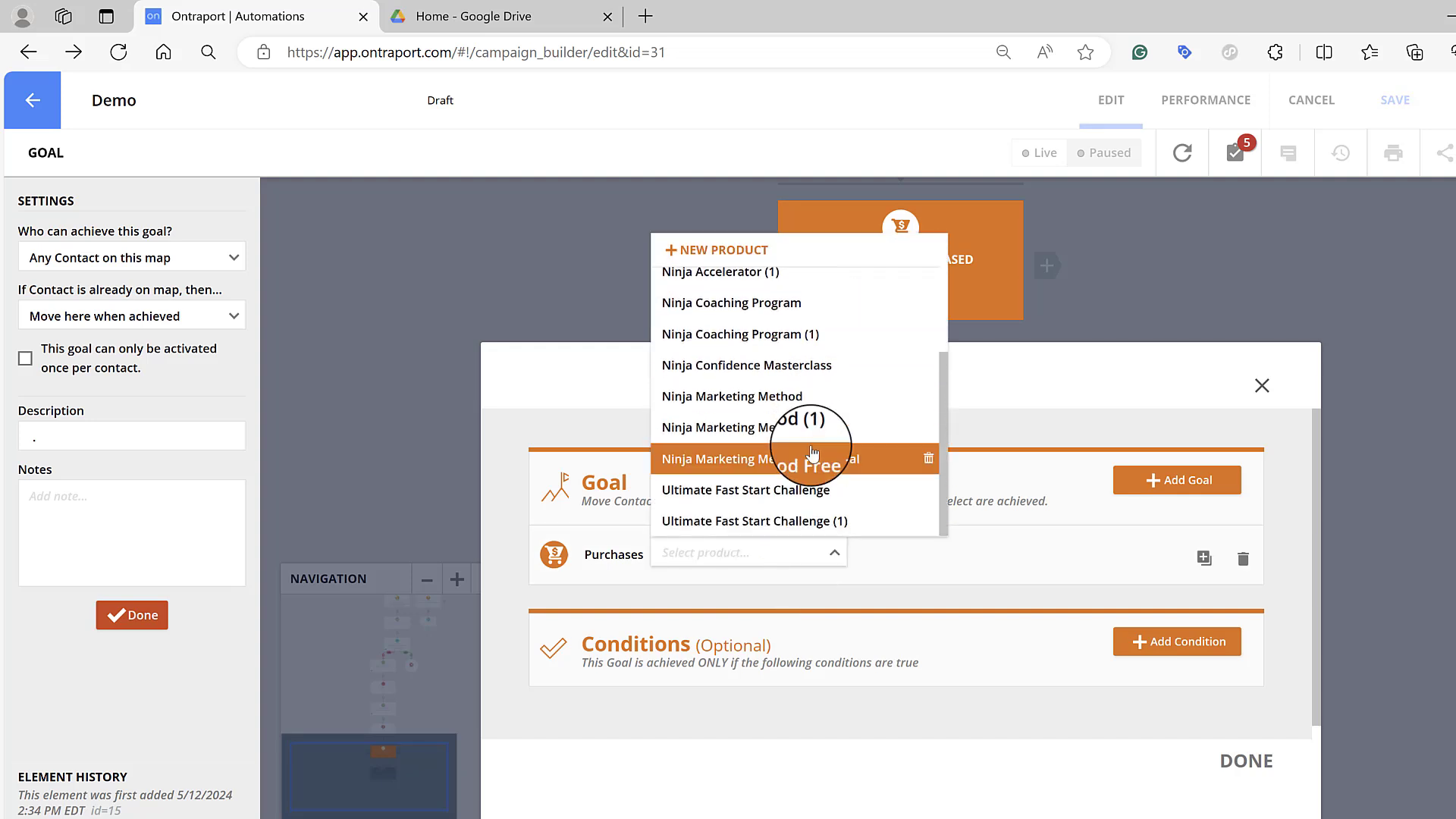
pyautogui.scroll(2, 797, 493)
pyautogui.click(777, 489)
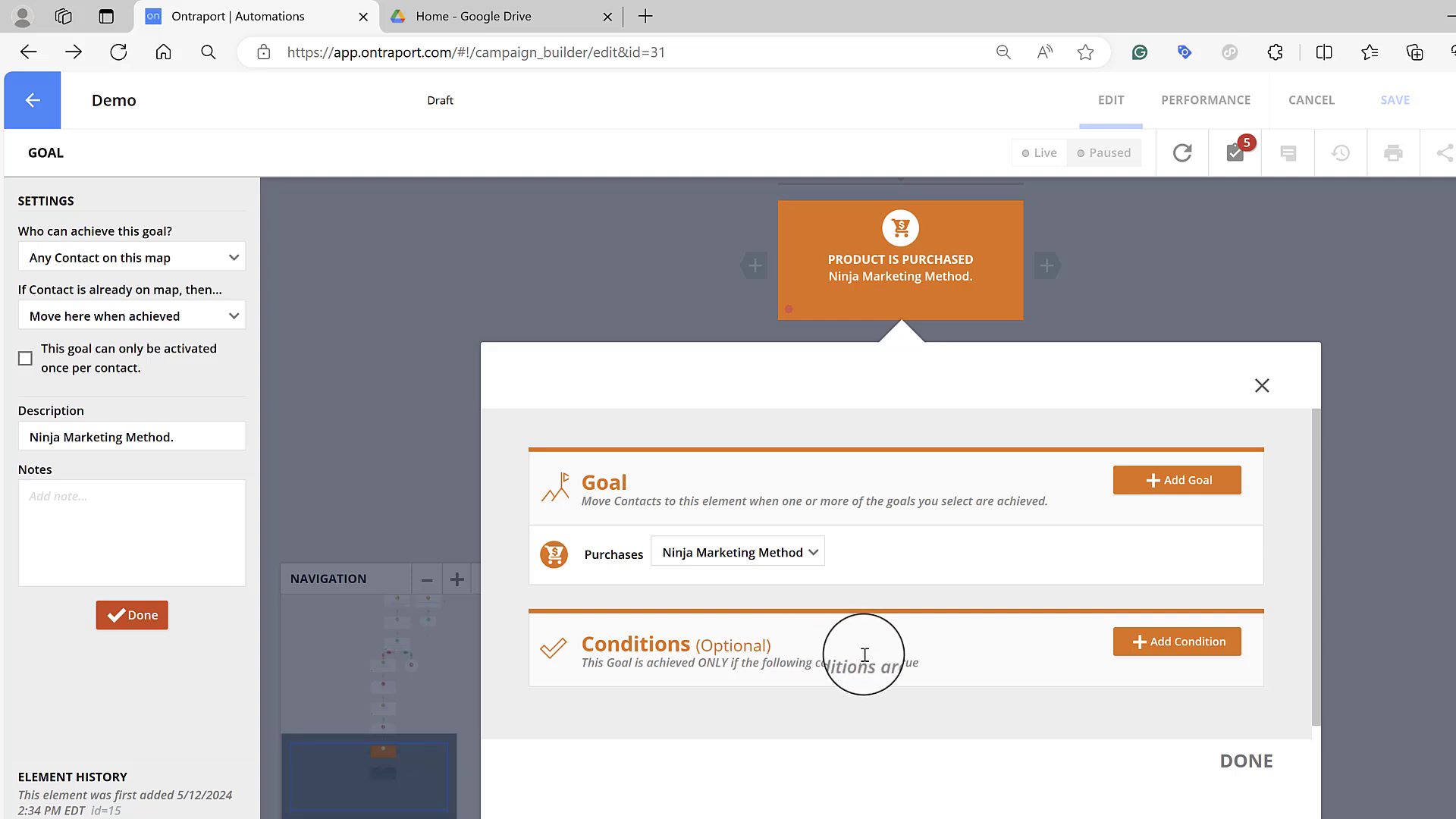
# Step: Add the optional condition "Has spent a certain amount on a product" to the goal
pyautogui.click(1175, 646)
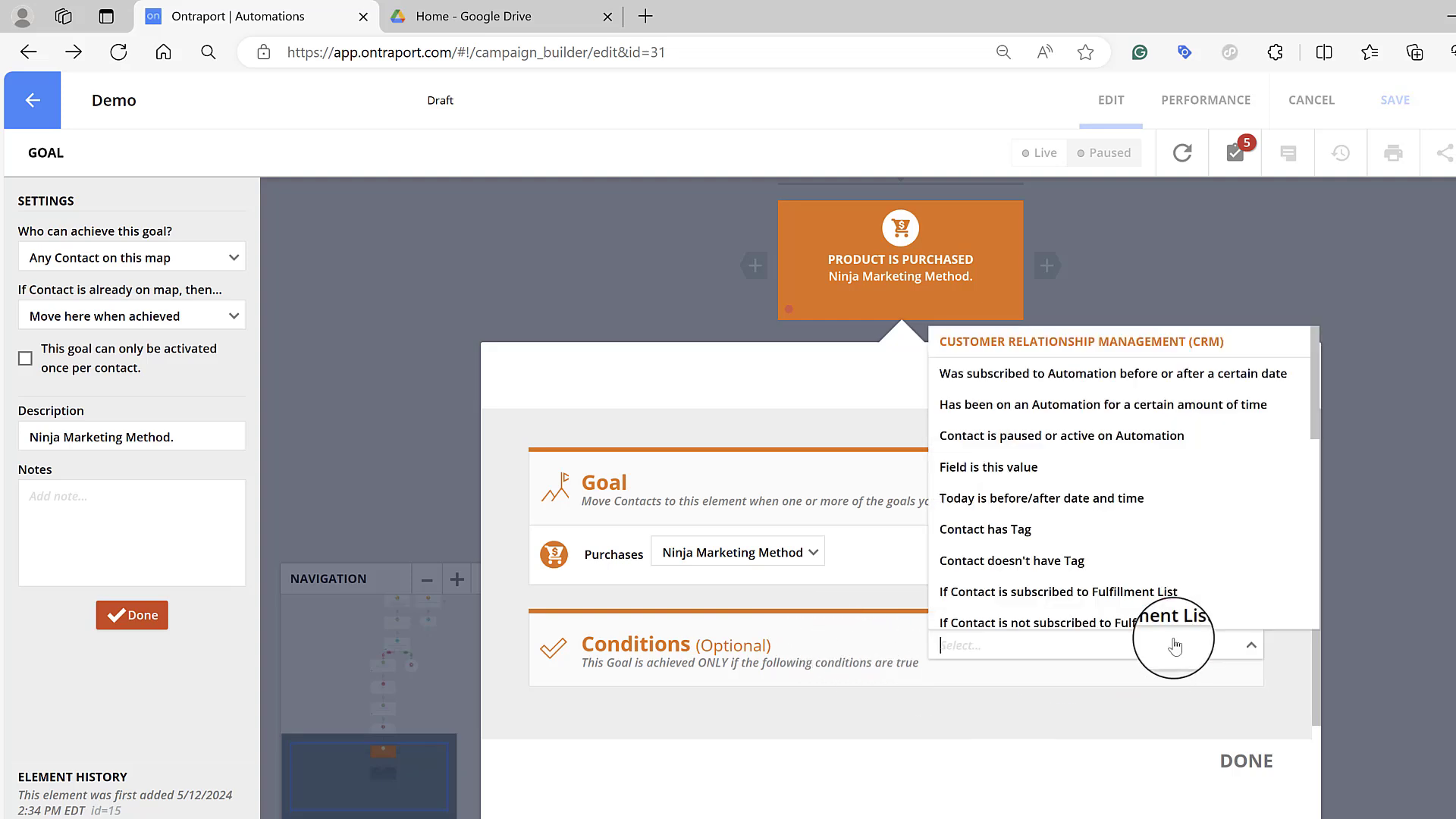
pyautogui.scroll(-5, 1033, 539)
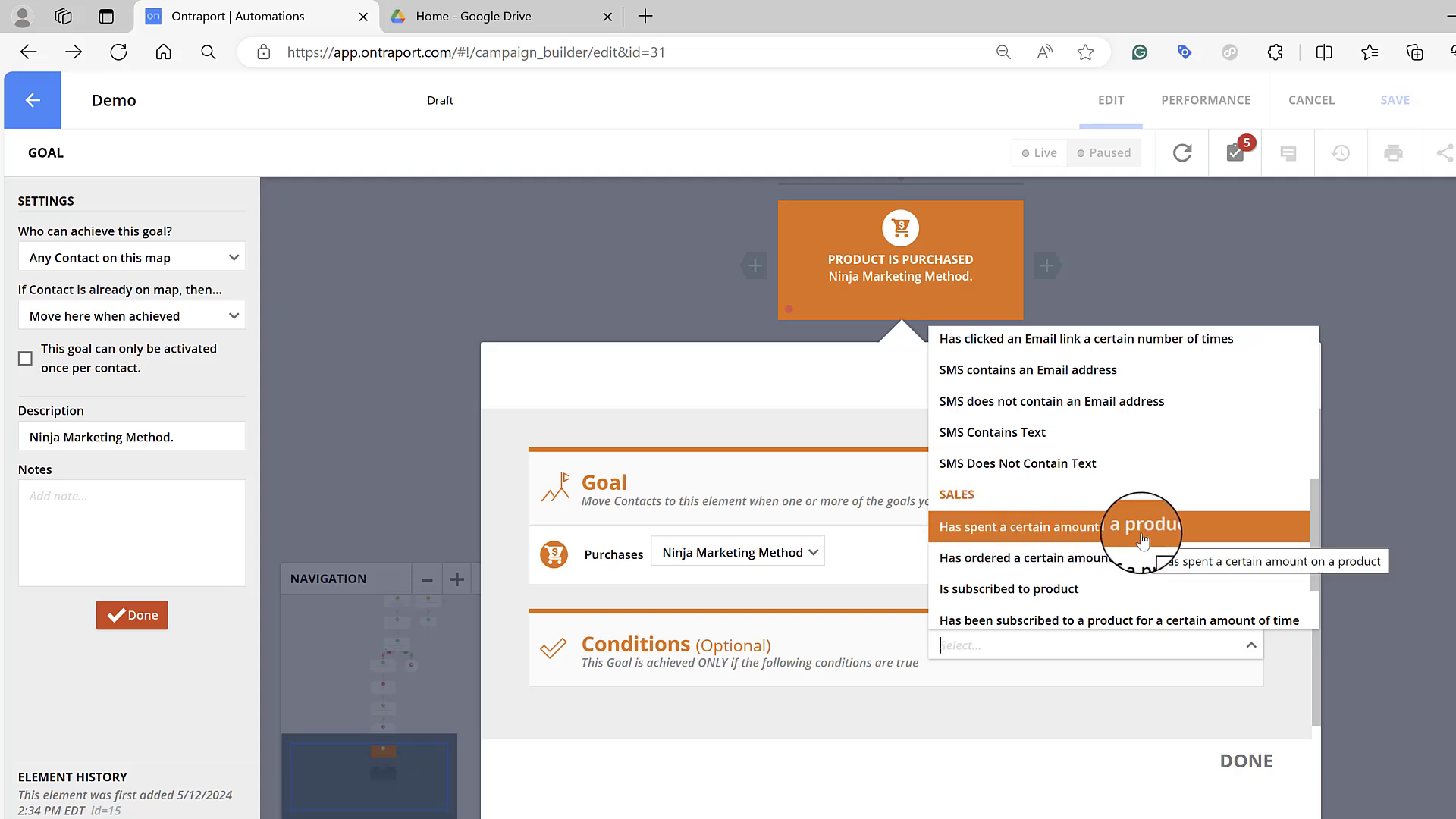
pyautogui.click(1074, 530)
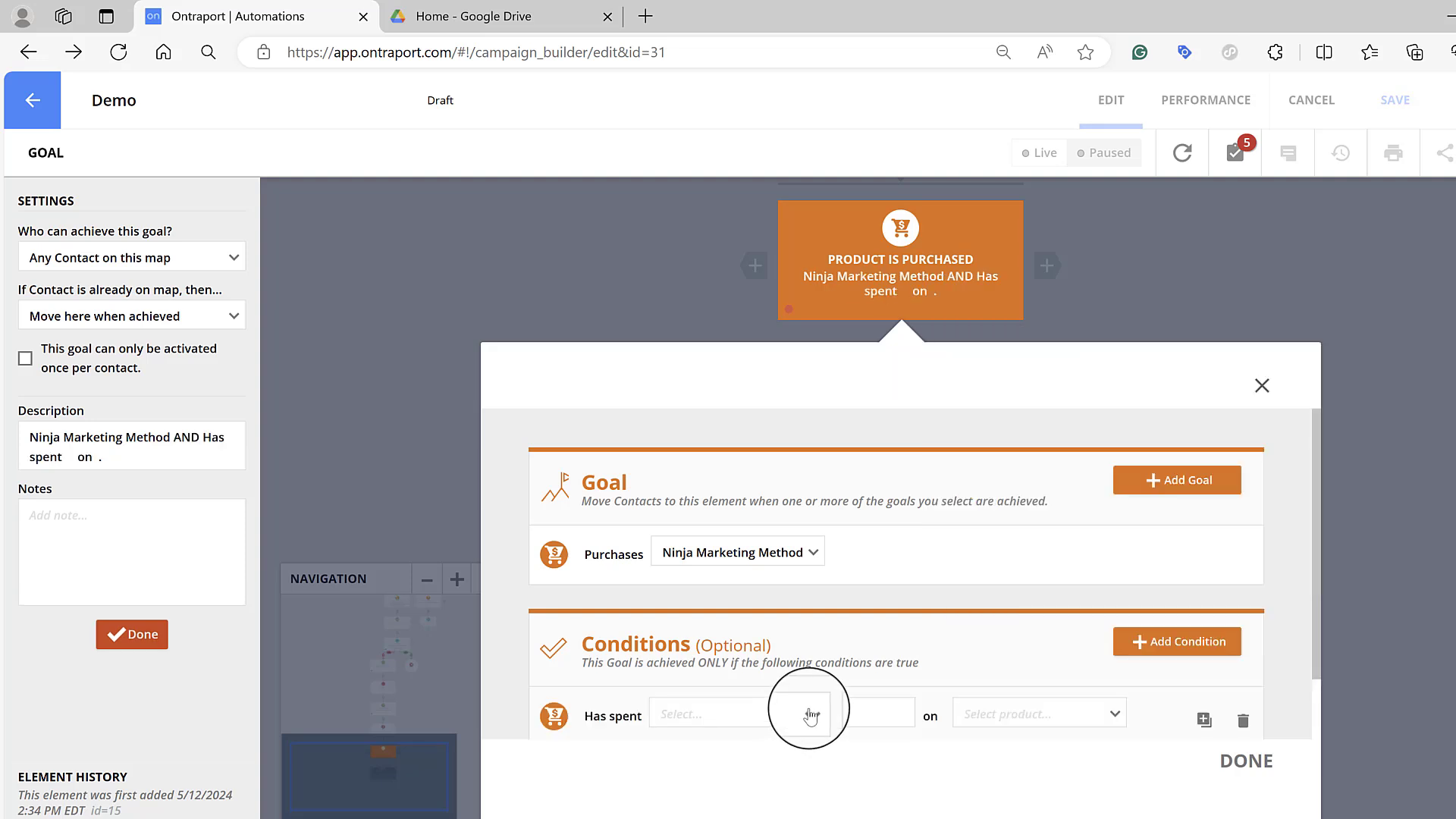
# Step: Set the goal's spending condition to Equal To 1 on Ninja Marketing Method and finish the goal's settings
pyautogui.click(811, 715)
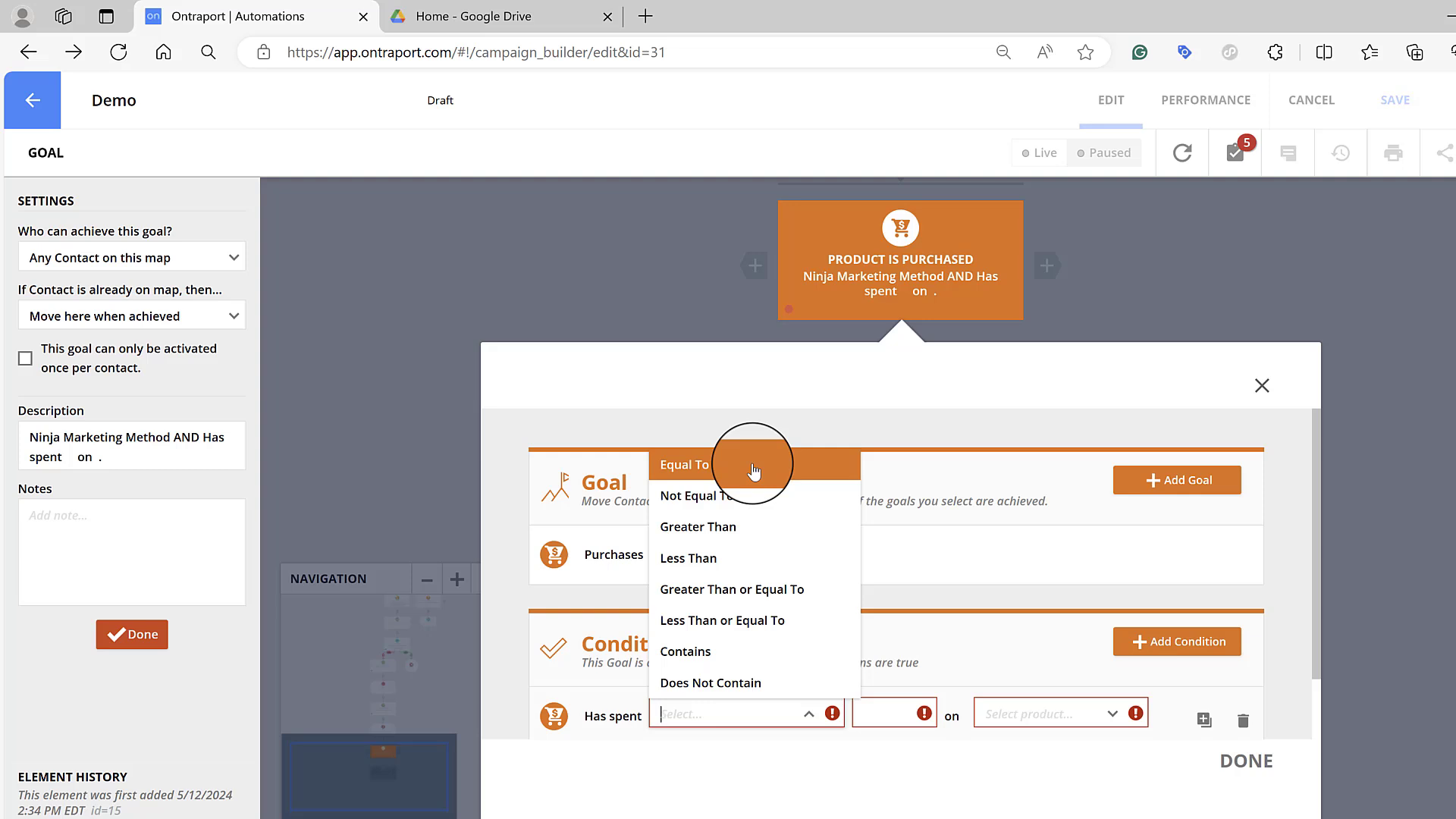
pyautogui.click(753, 472)
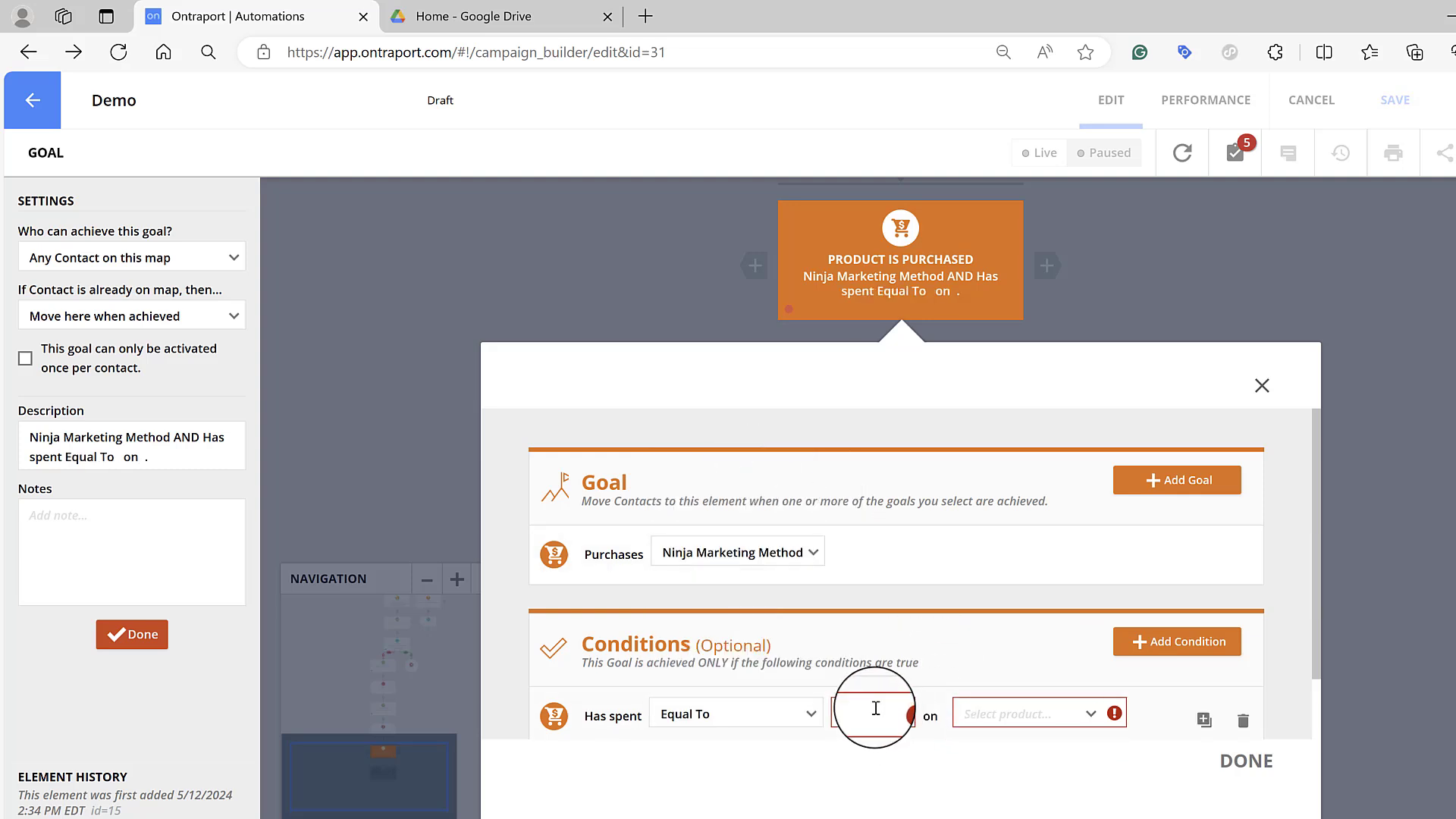
pyautogui.write('1')
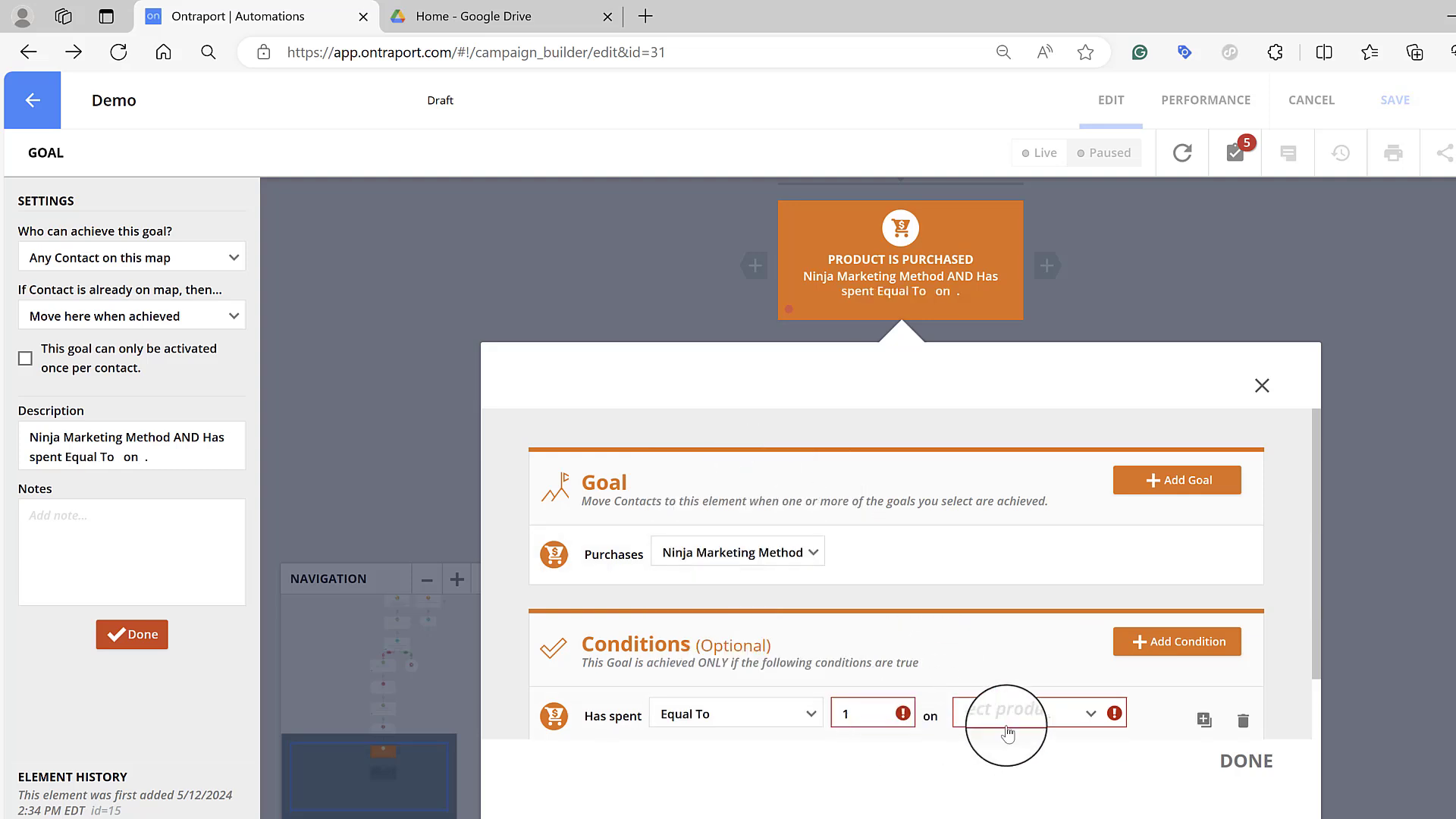
pyautogui.click(1092, 717)
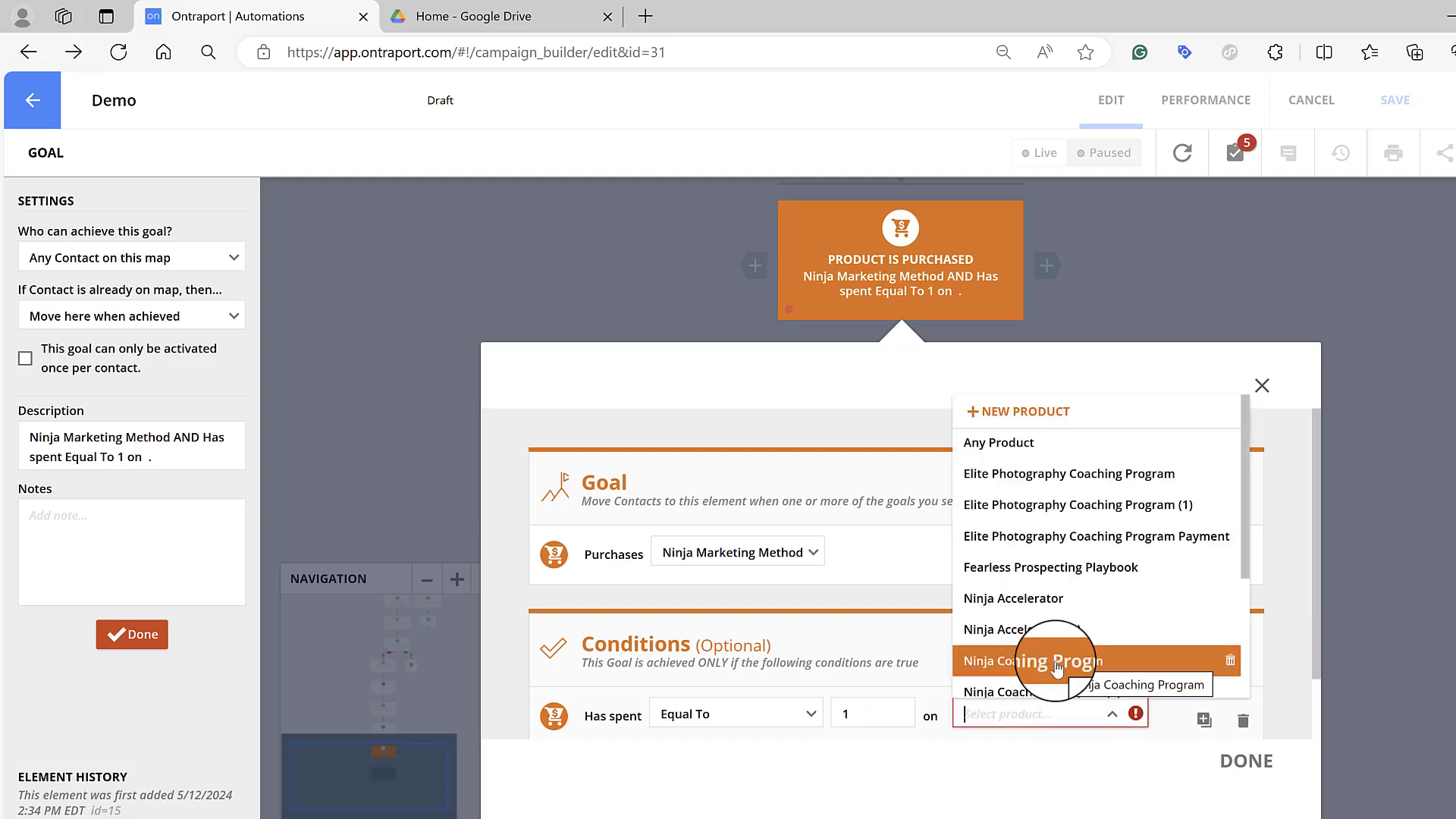
pyautogui.scroll(-2, 1055, 657)
pyautogui.click(1056, 617)
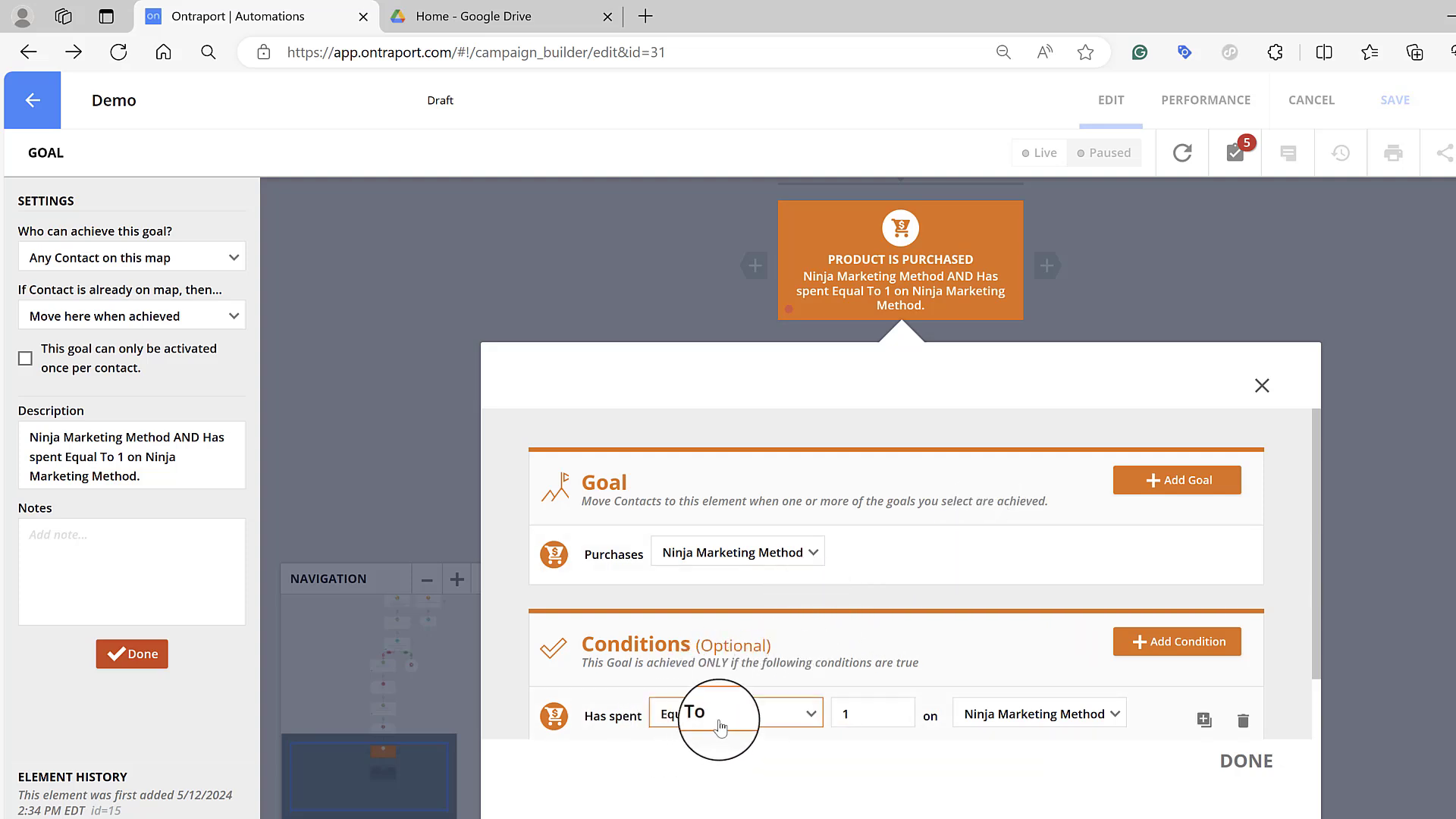
pyautogui.click(1255, 763)
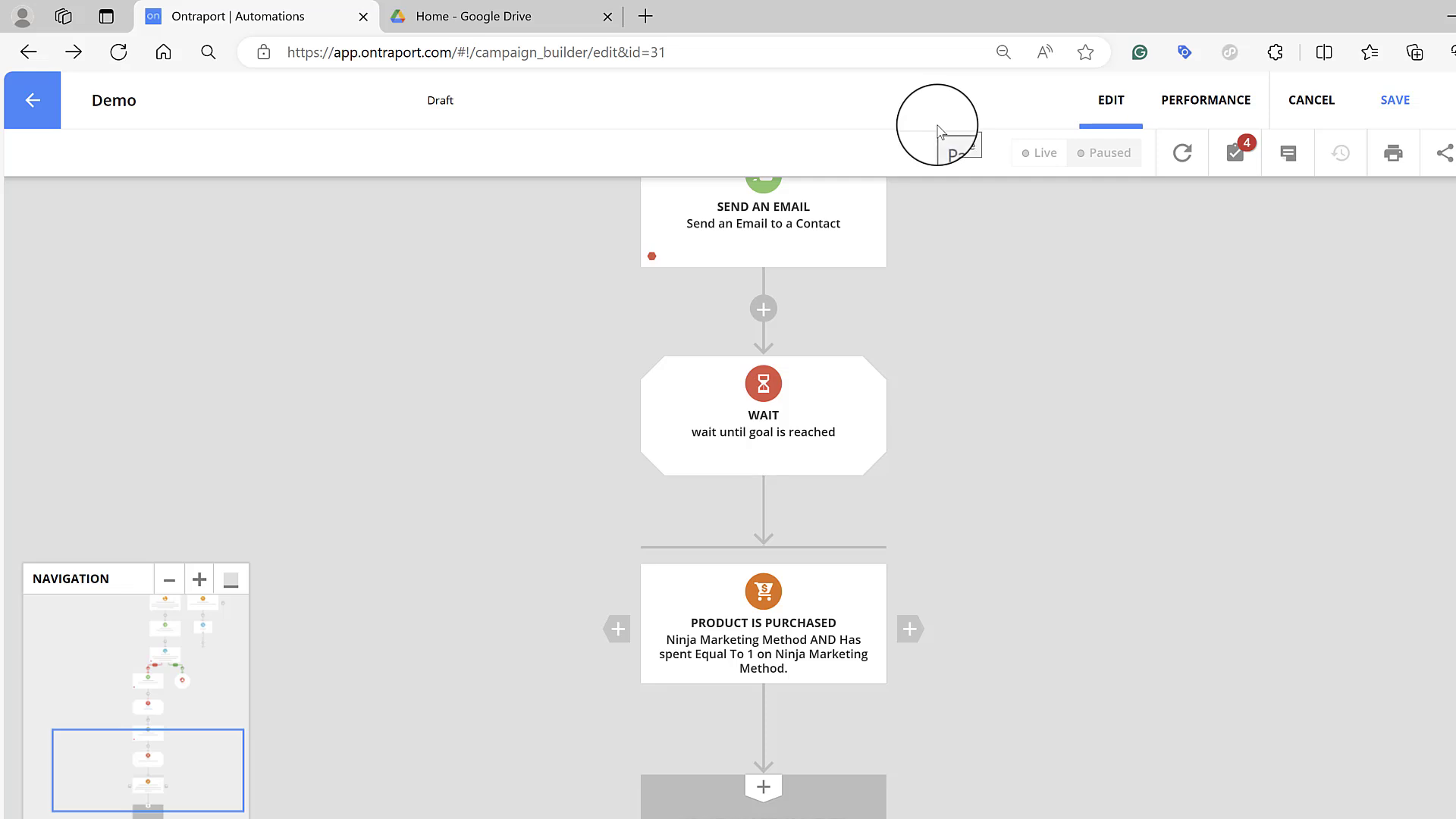
# Step: Add an Add to Automation element below the Product Is Purchased goal
pyautogui.click(818, 806)
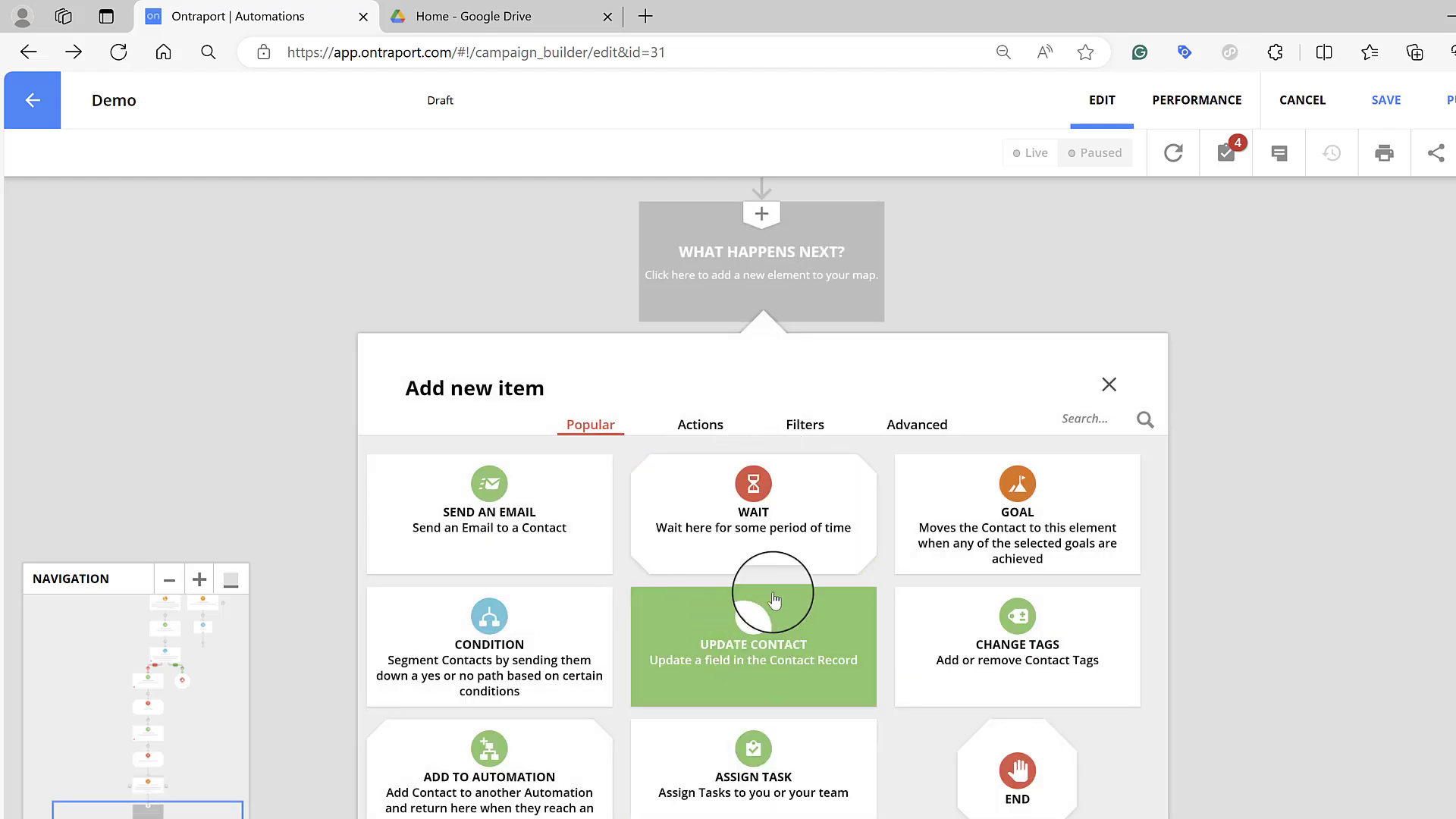
pyautogui.click(705, 429)
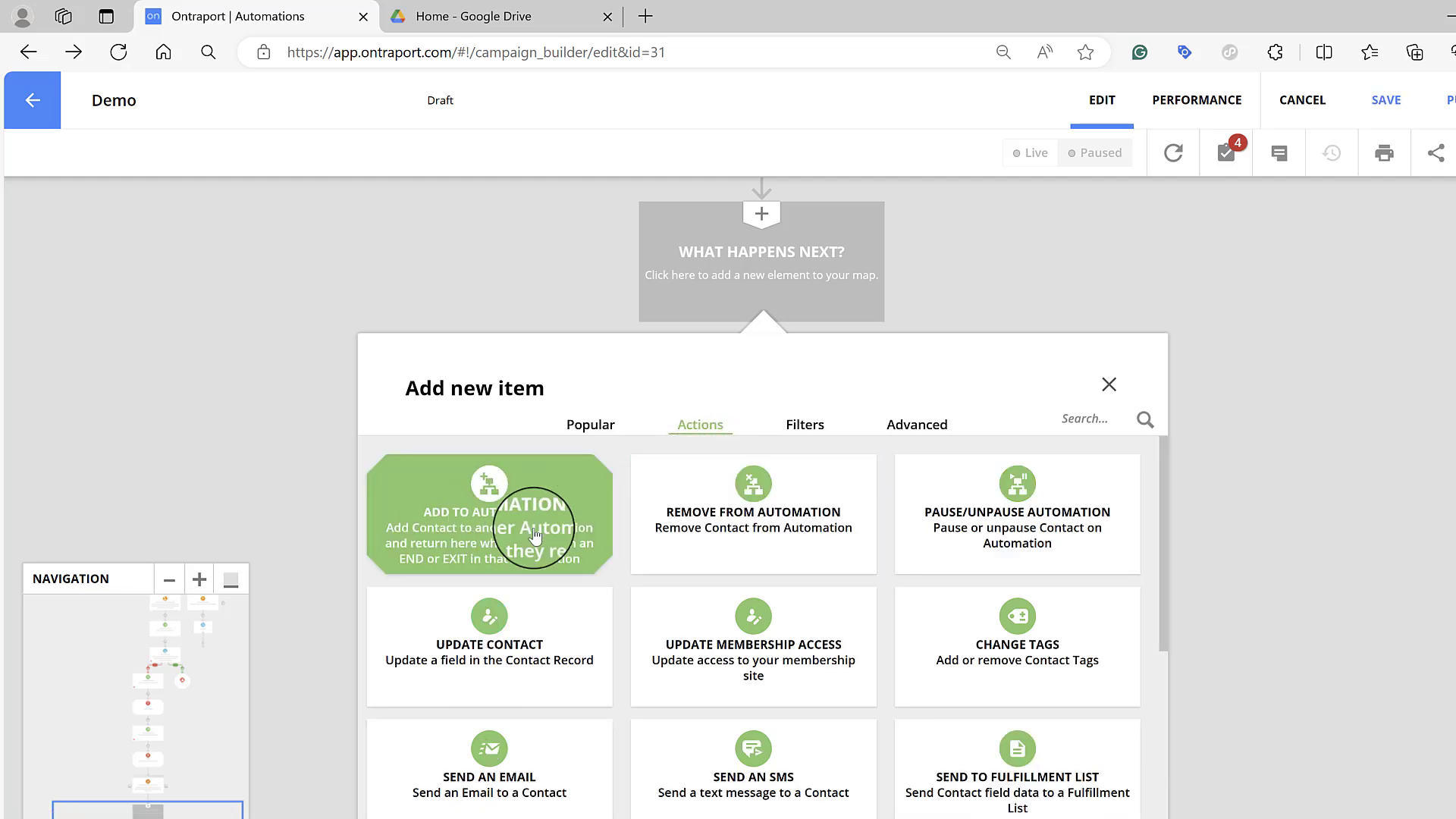
pyautogui.click(553, 497)
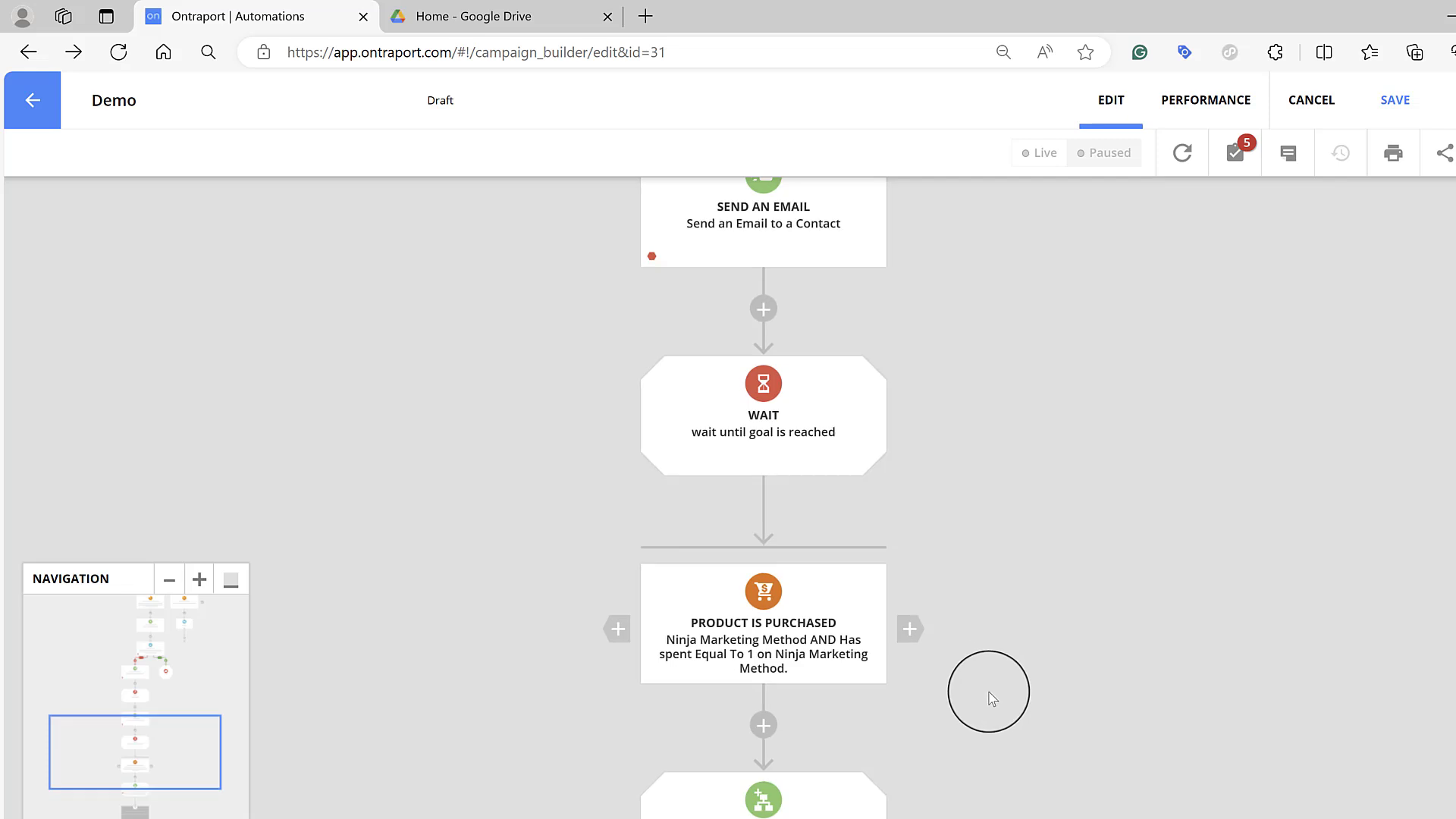
# Step: Set the Add to Automation element to the "Enable Access + Reminder Campaign Ninja Marketing Method" automation and finish its settings
pyautogui.scroll(-3, 992, 697)
pyautogui.click(800, 569)
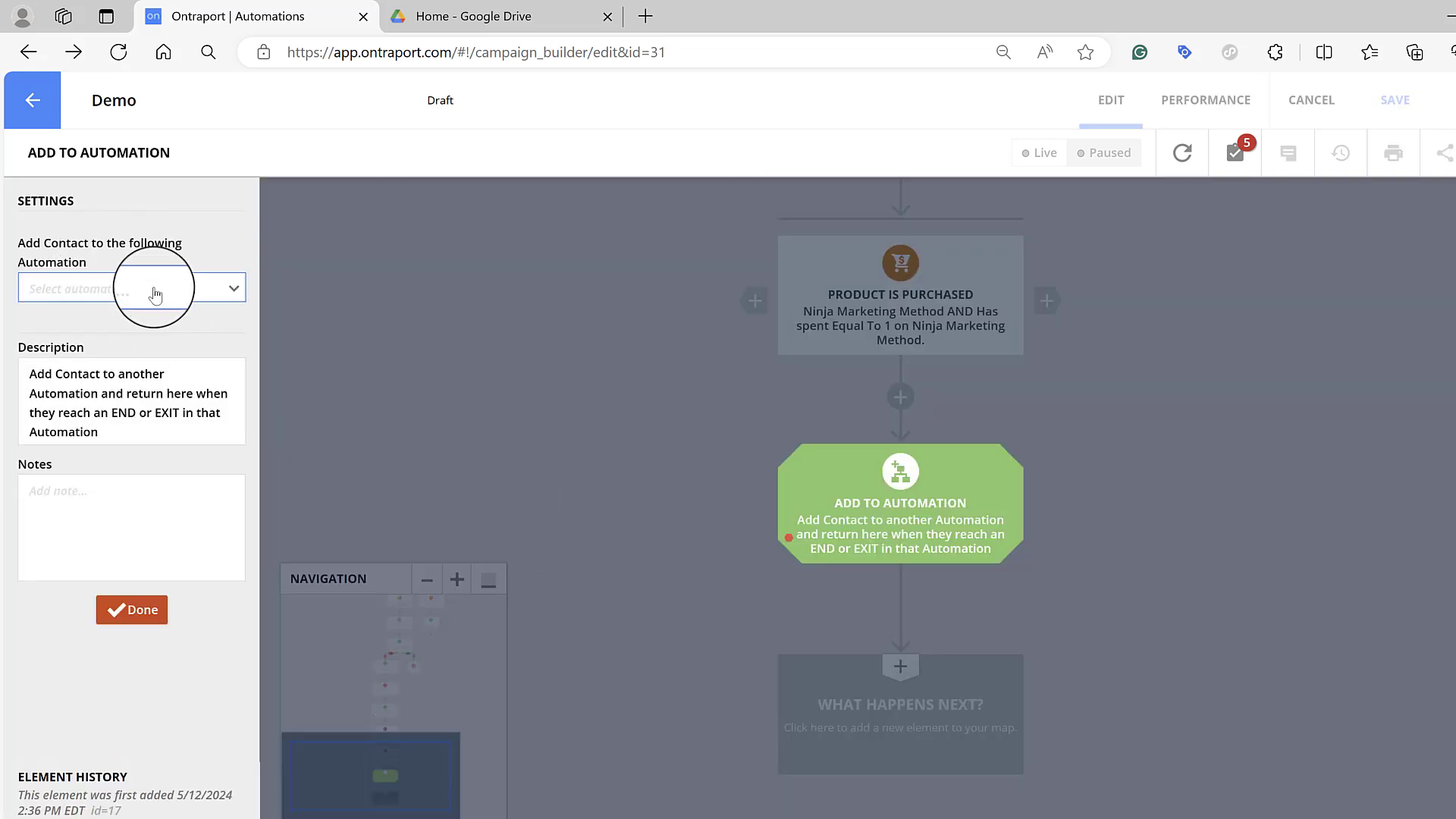
pyautogui.click(156, 295)
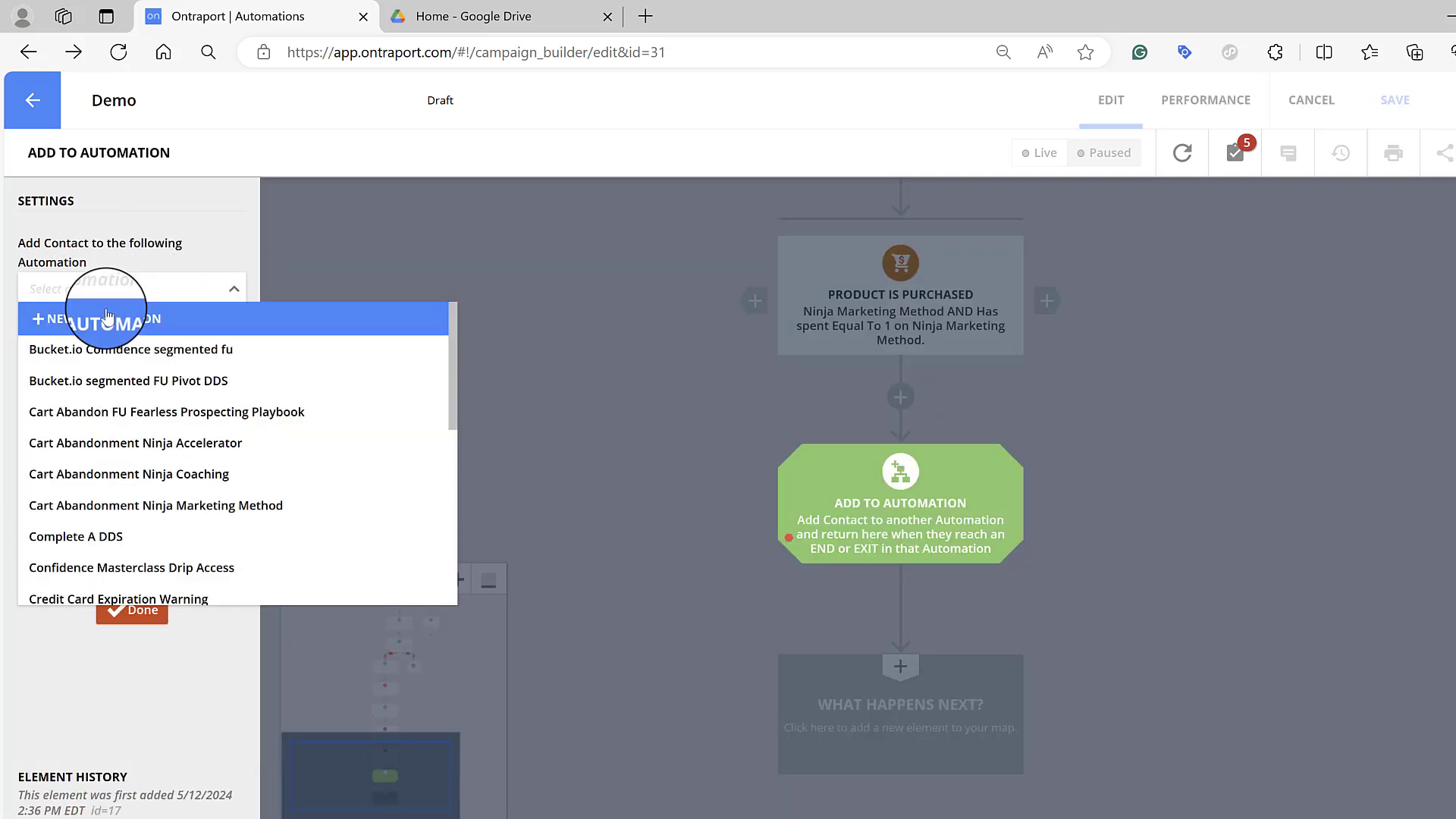
pyautogui.scroll(-3, 112, 486)
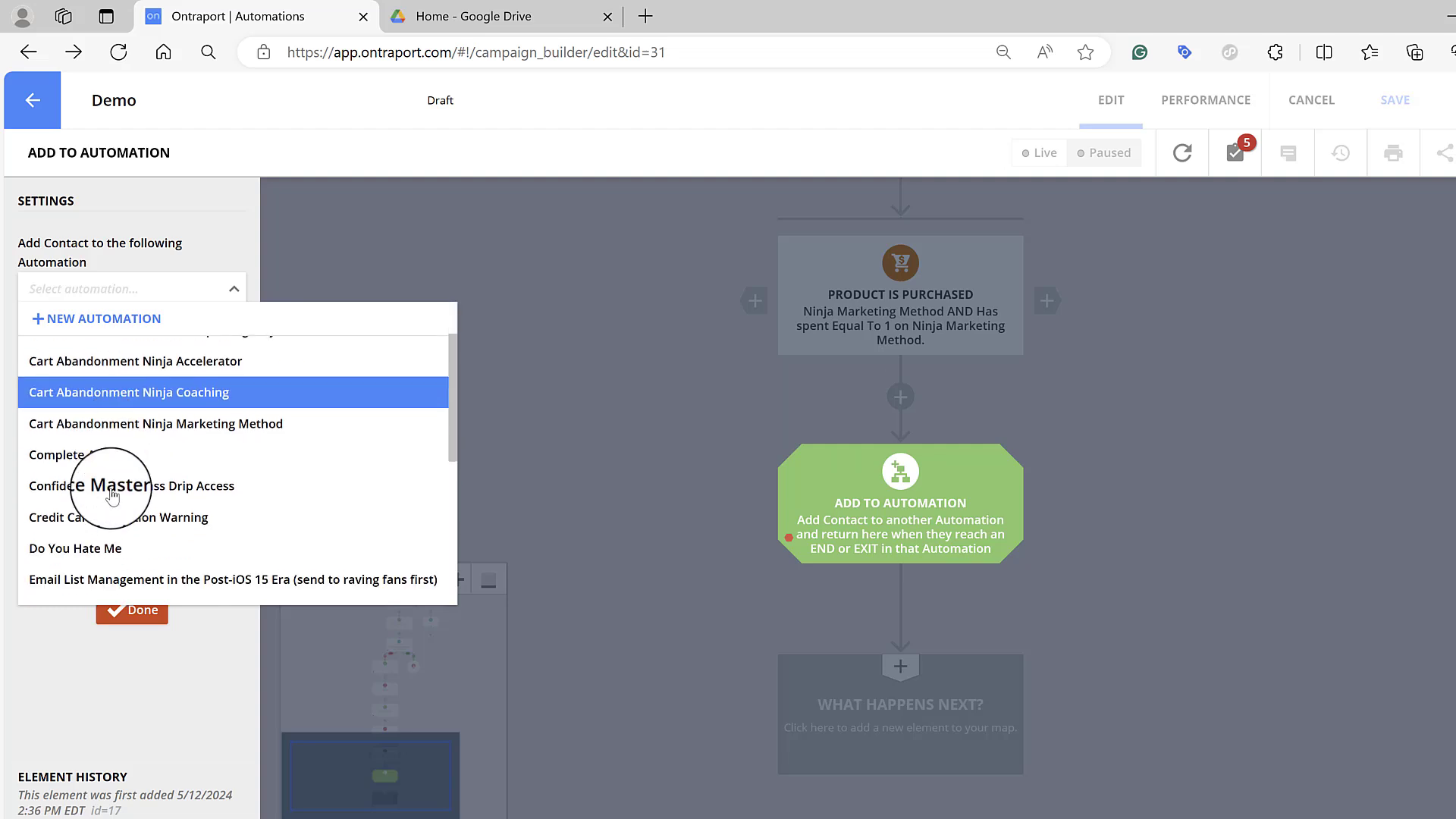
pyautogui.scroll(-1, 112, 489)
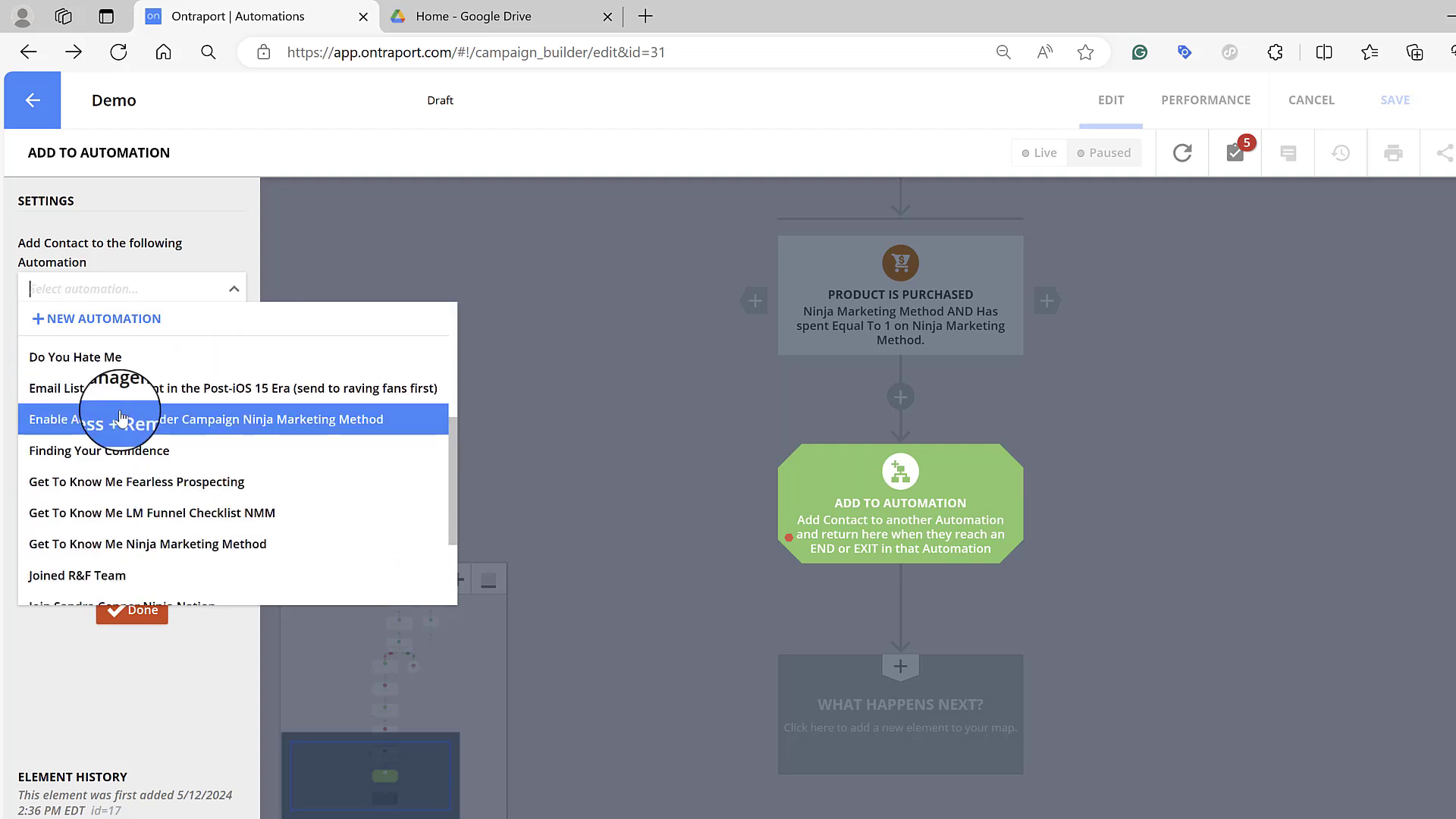
pyautogui.click(187, 421)
pyautogui.click(133, 639)
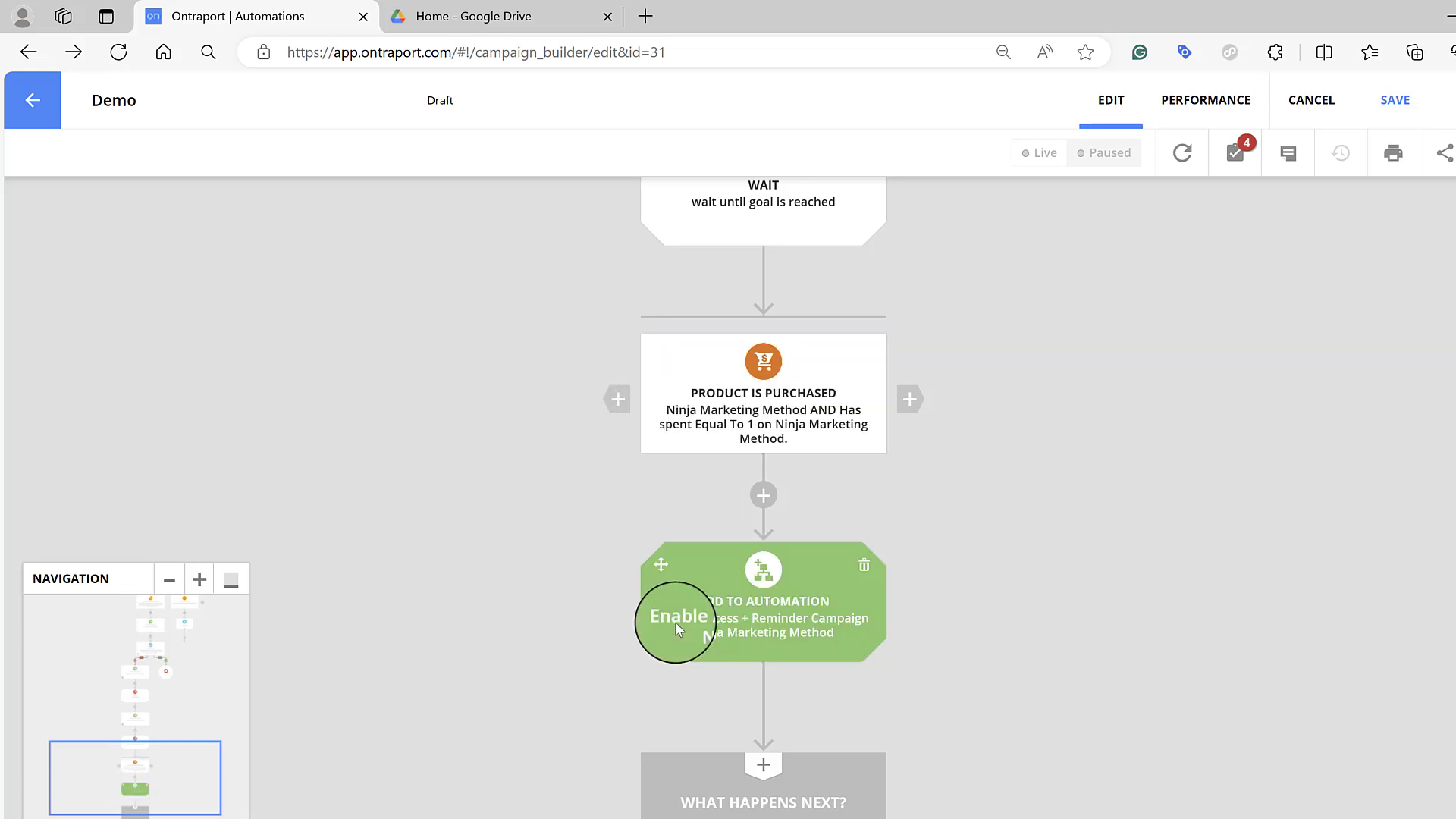
# Step: Add a second Goal beside the Product Is Purchased goal, with an Add to Automation element below it
pyautogui.click(618, 399)
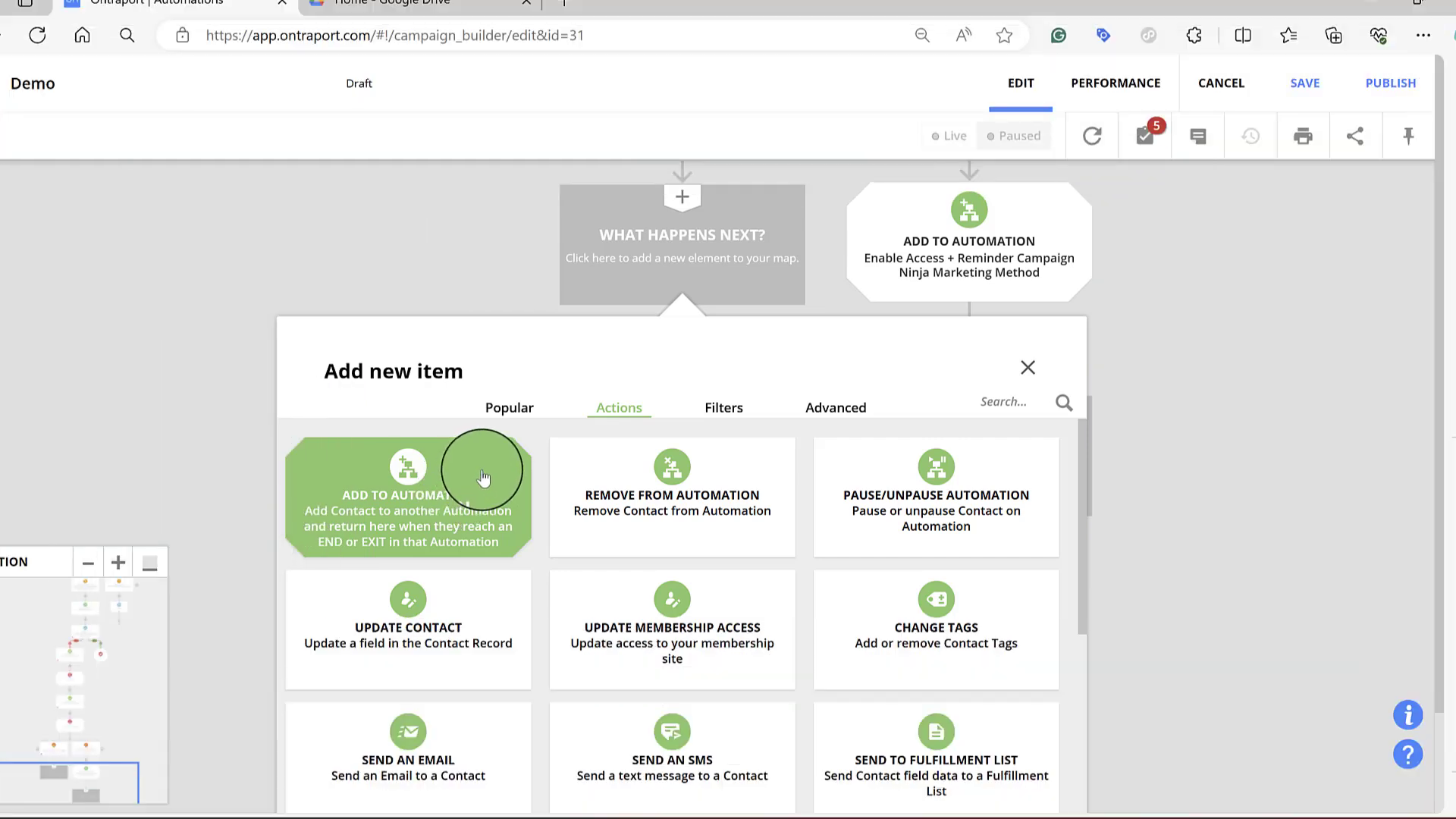
pyautogui.click(481, 471)
pyautogui.scroll(3, 481, 473)
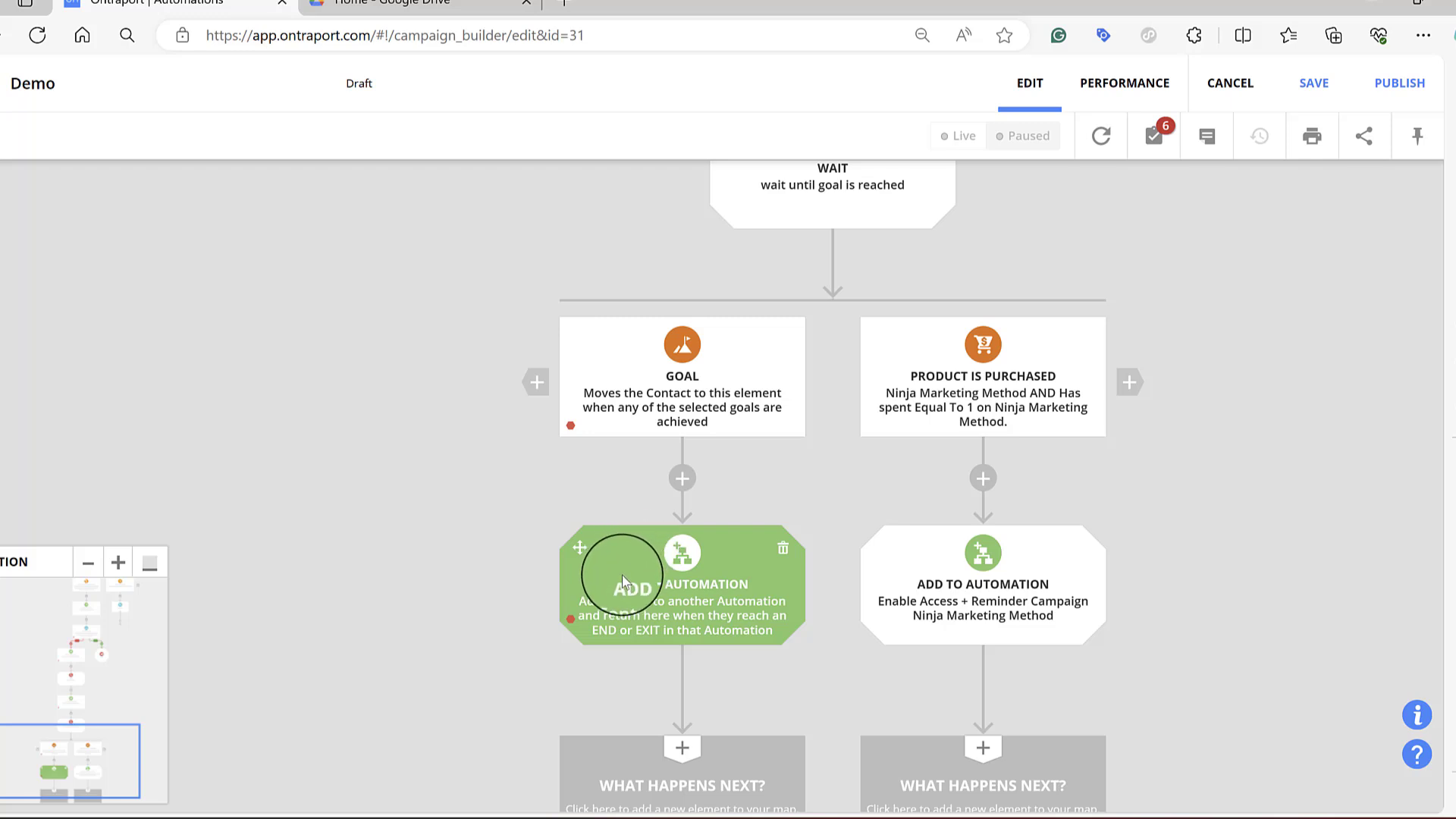
# Step: Add an End element below the Add to Automation element in both goal branches
pyautogui.scroll(-4, 665, 575)
pyautogui.click(664, 528)
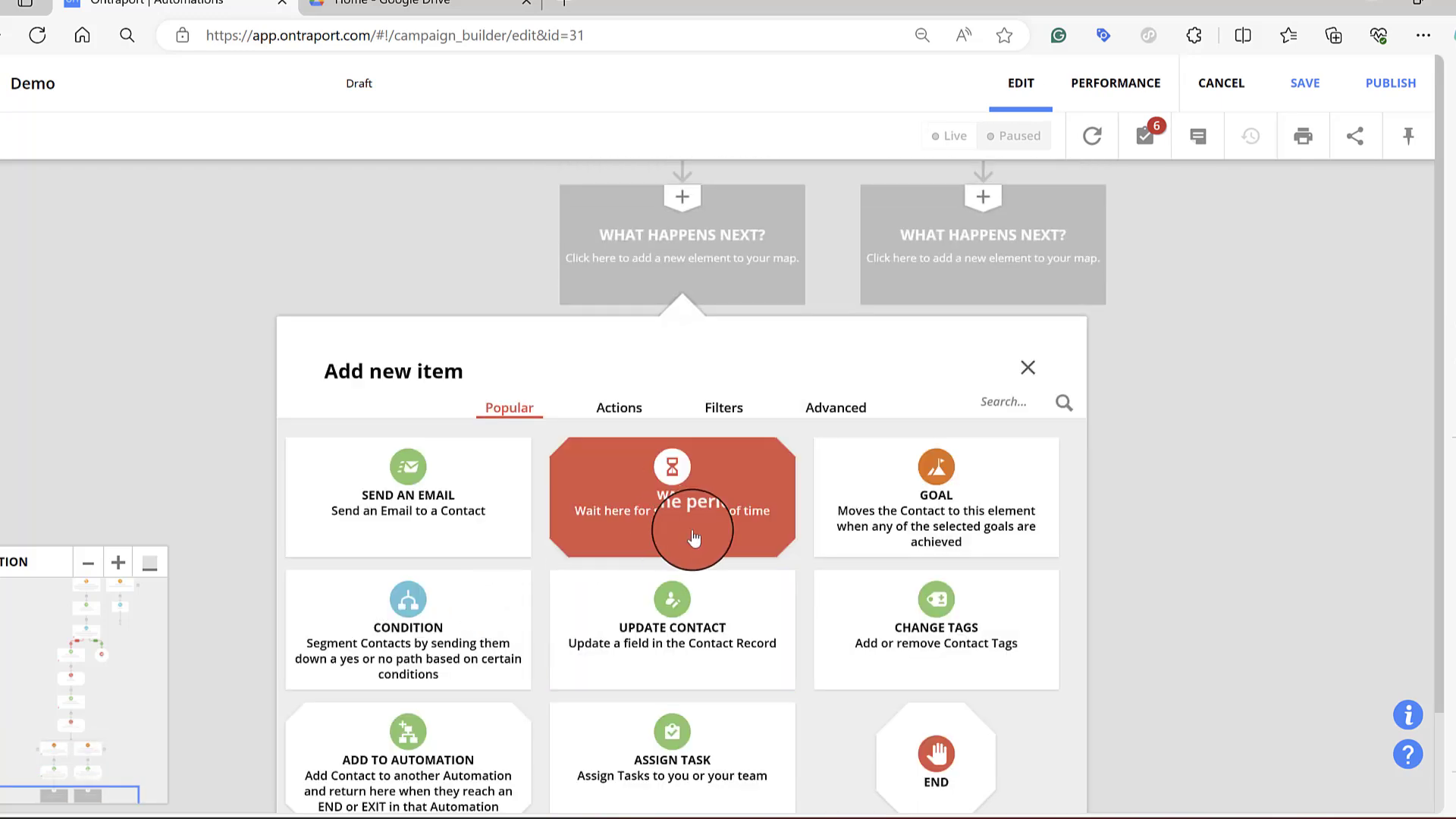
pyautogui.click(917, 768)
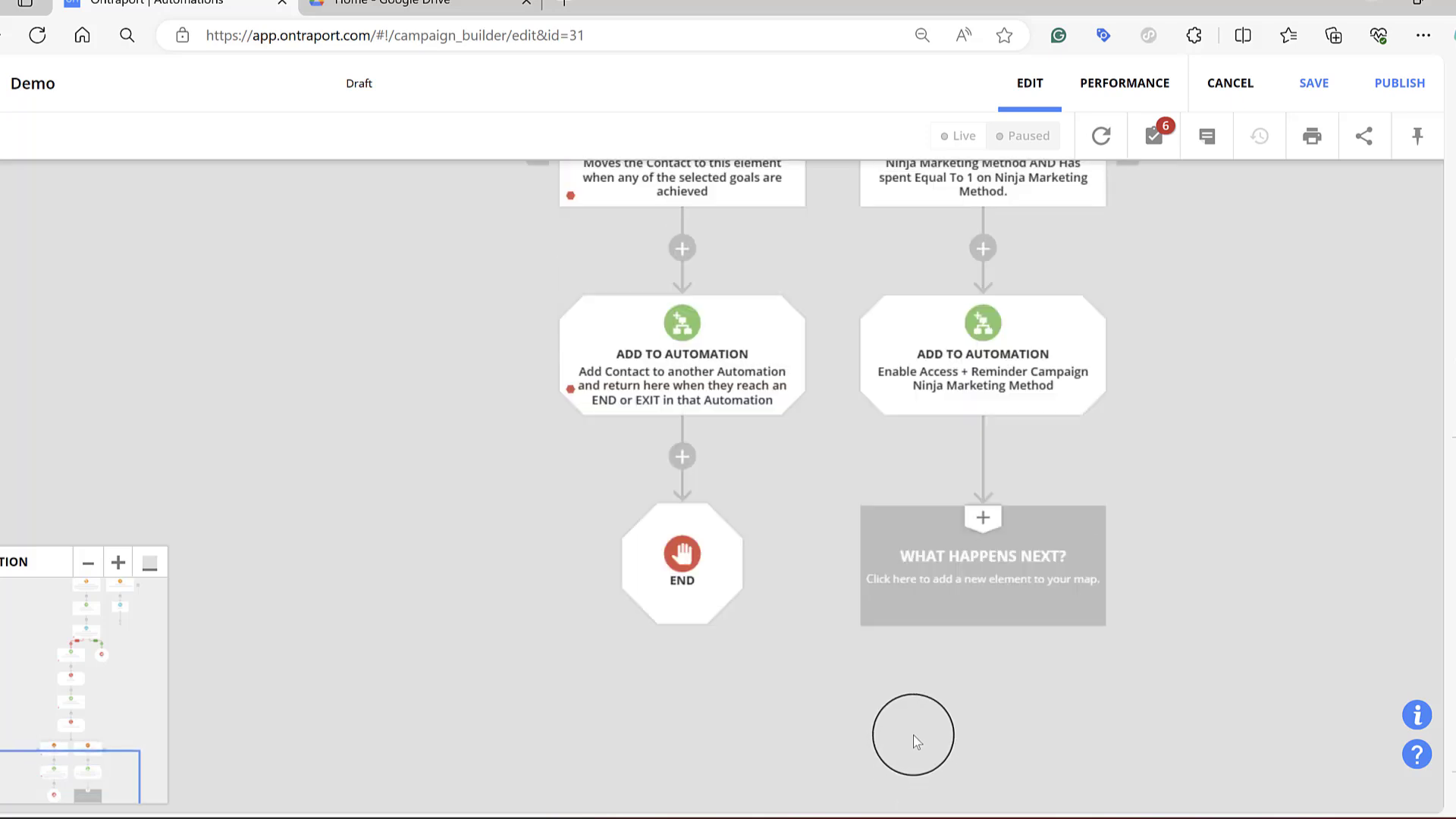
pyautogui.click(978, 577)
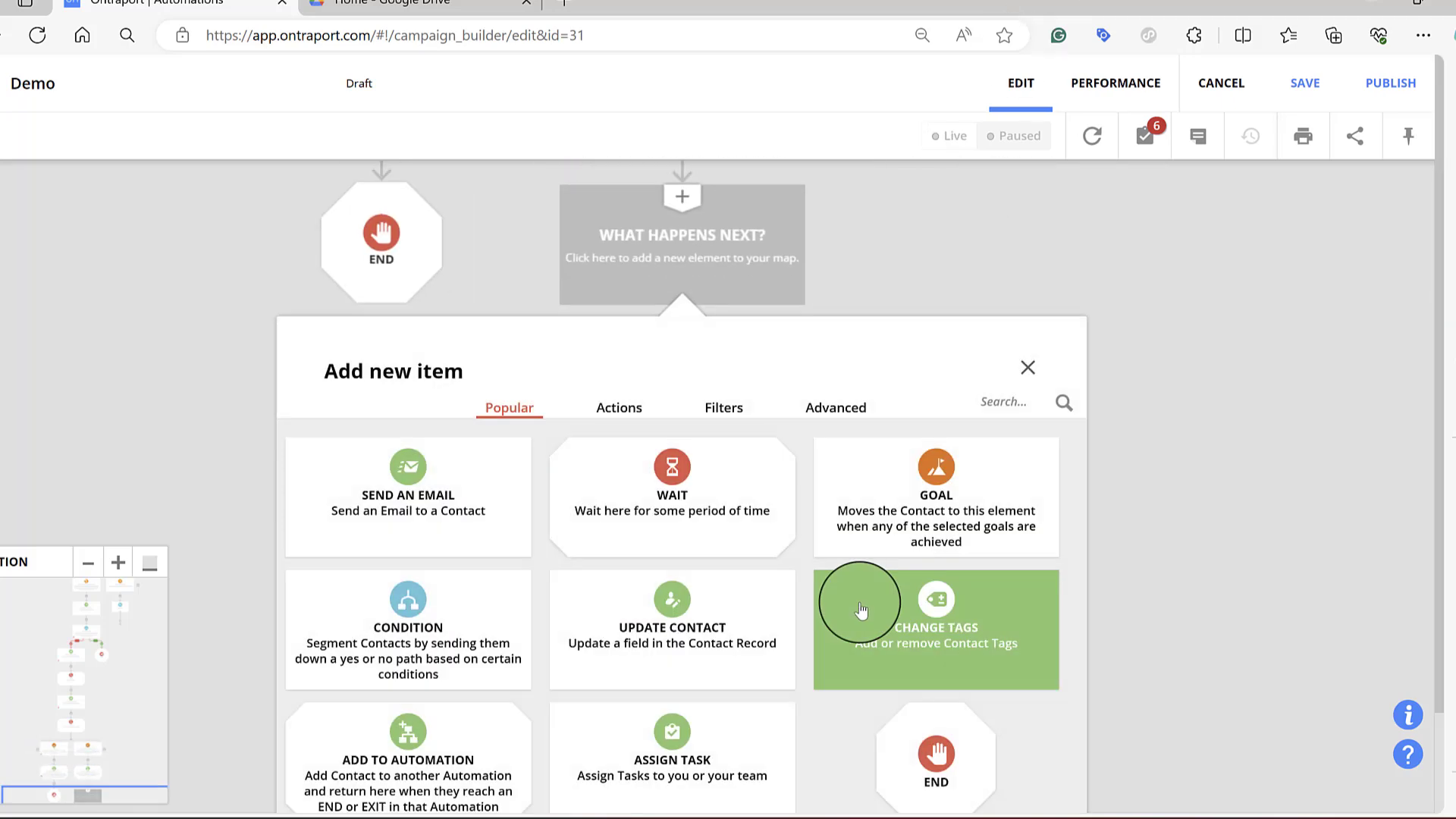
pyautogui.click(951, 747)
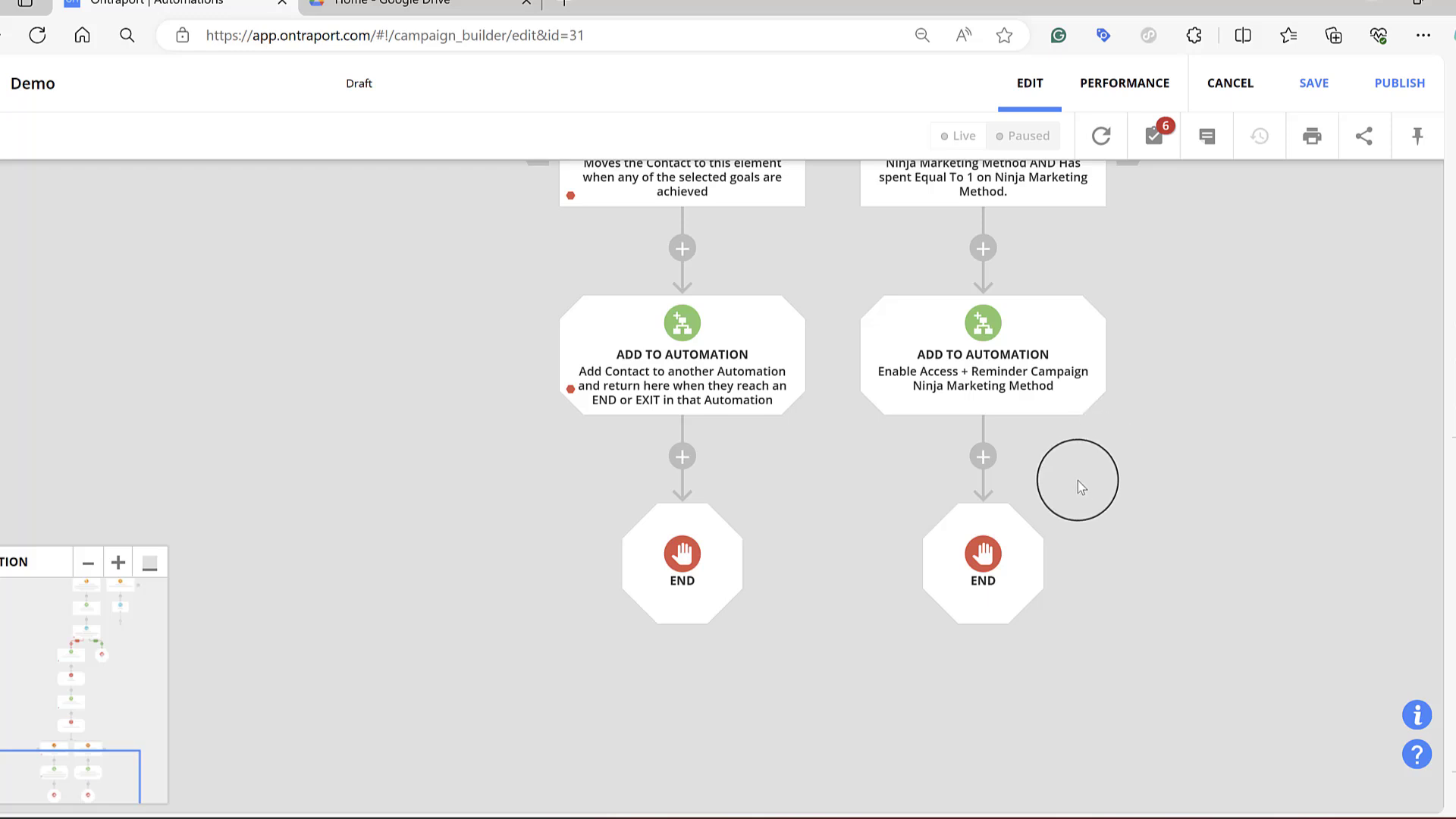
# Step: Review the automation's outstanding checklist items and open the Help Center
pyautogui.click(1320, 94)
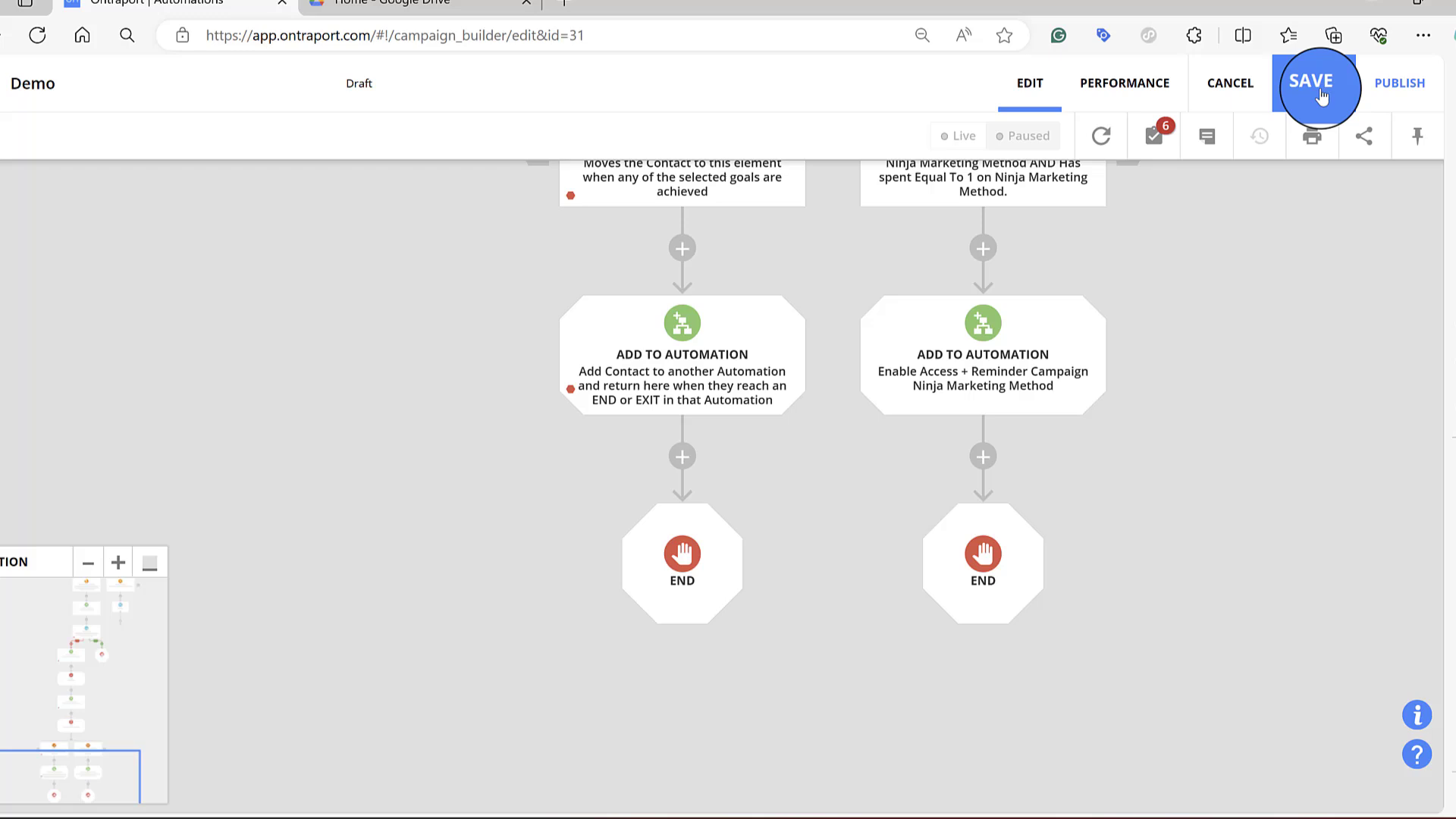
pyautogui.click(1416, 81)
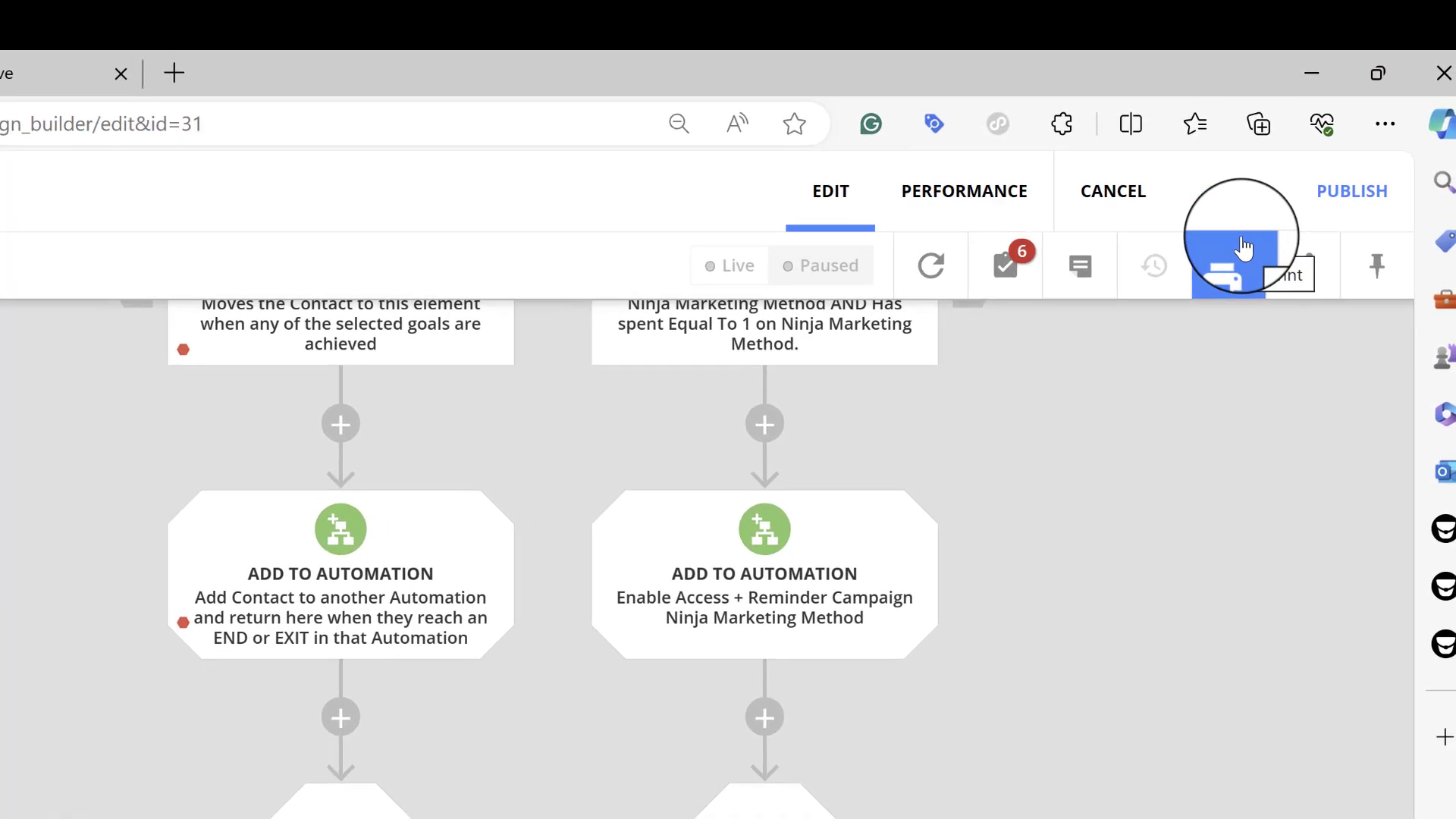
pyautogui.click(1005, 287)
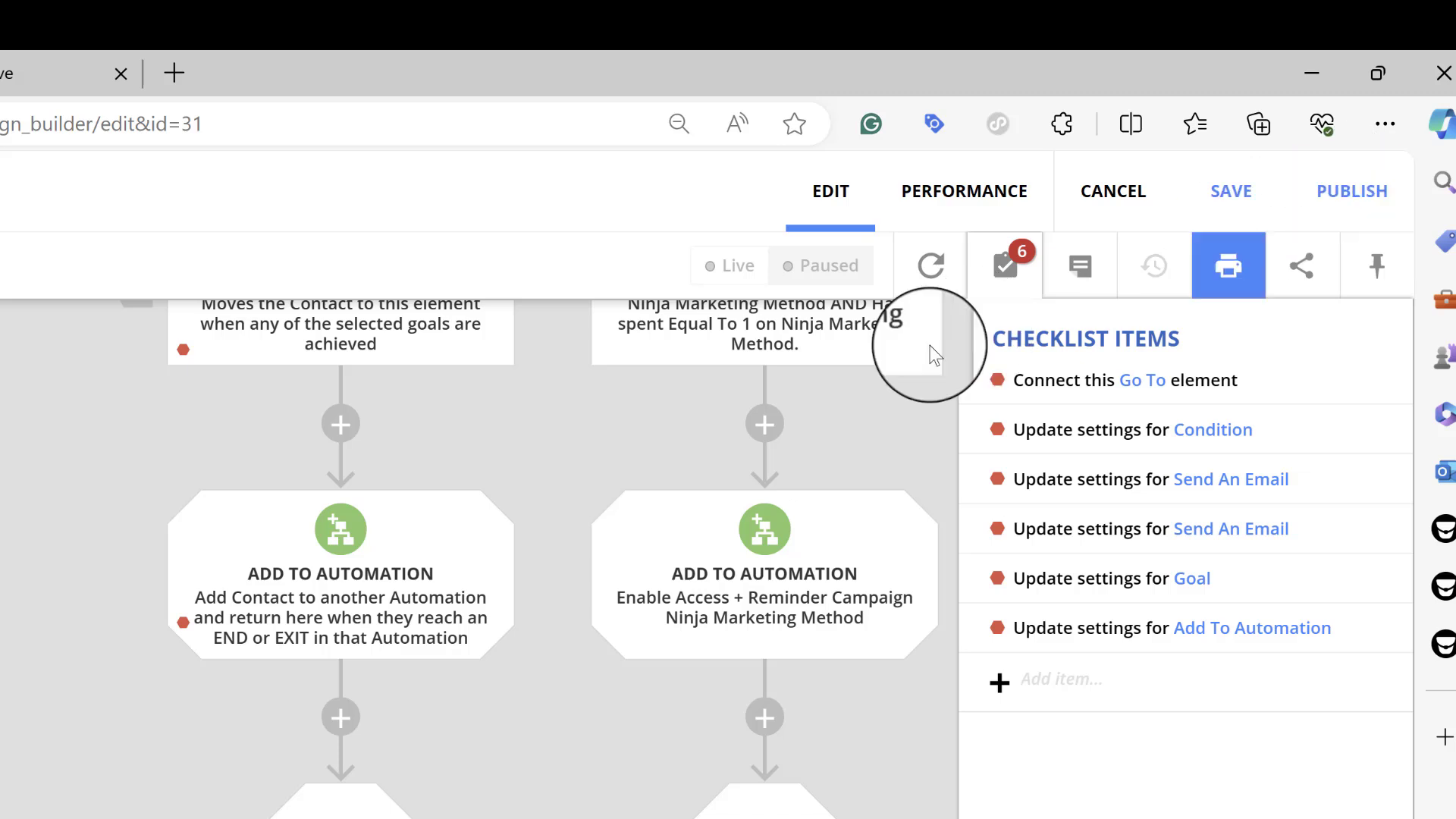
pyautogui.click(842, 444)
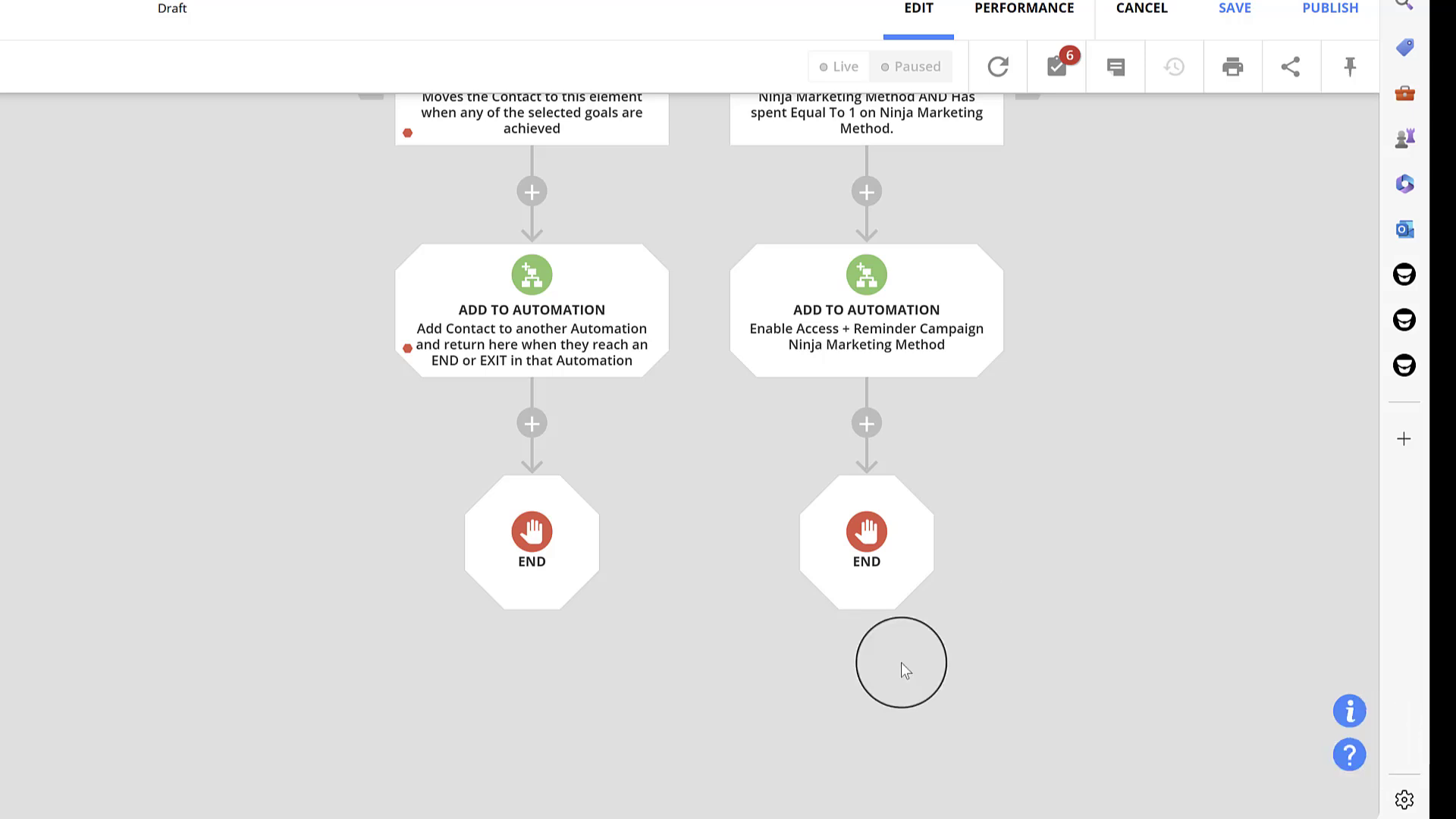
pyautogui.click(1349, 755)
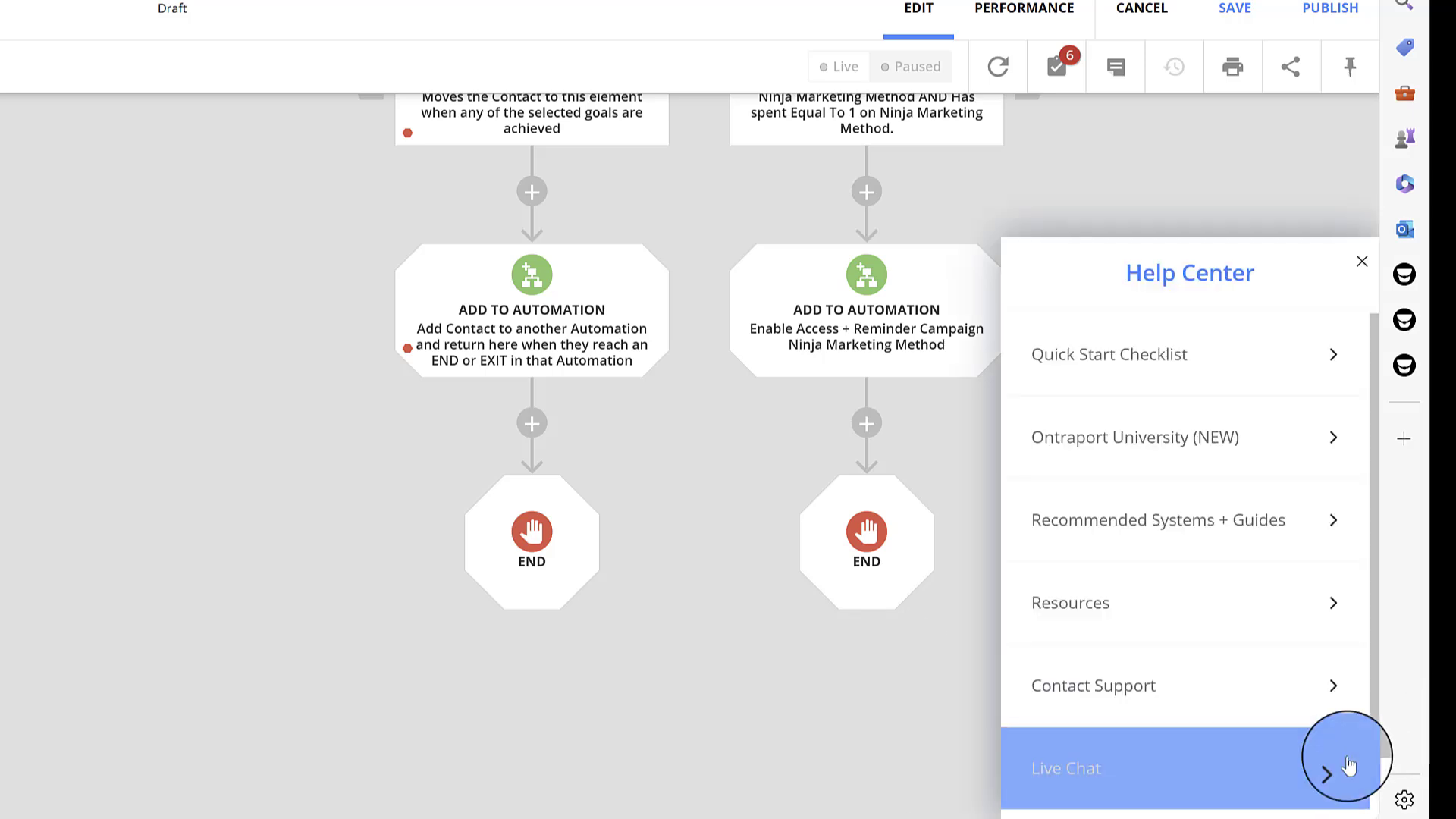